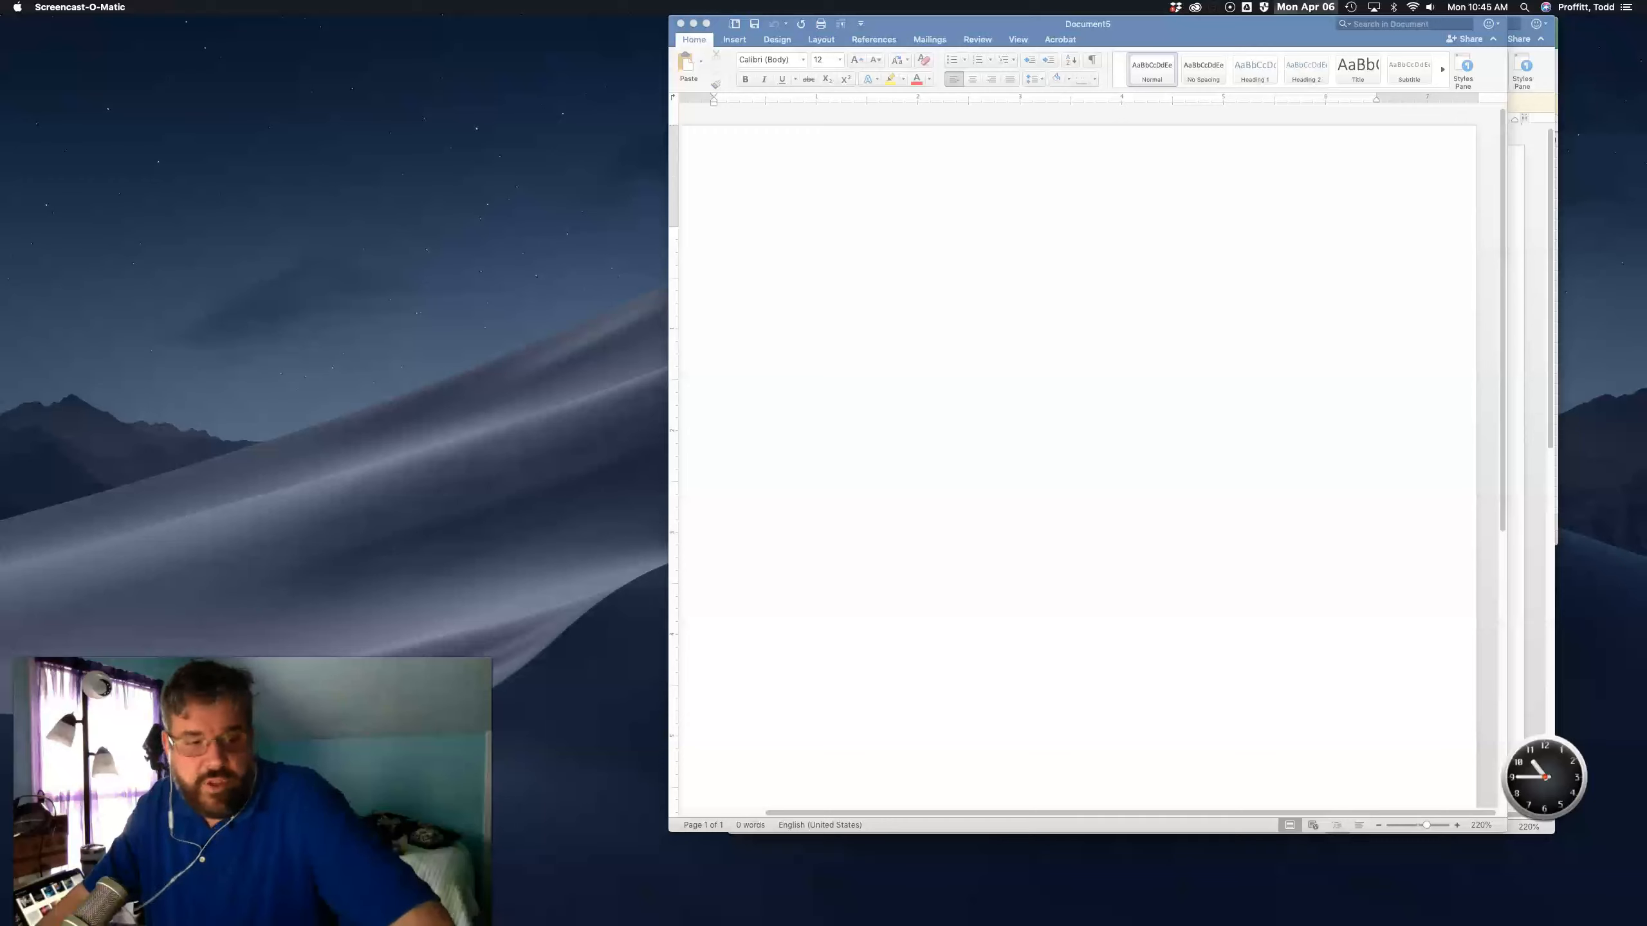
# - Start a labels mail merge using Avery US Letter 00752 Self-Laminating ID Labels
pyautogui.click(984, 460)
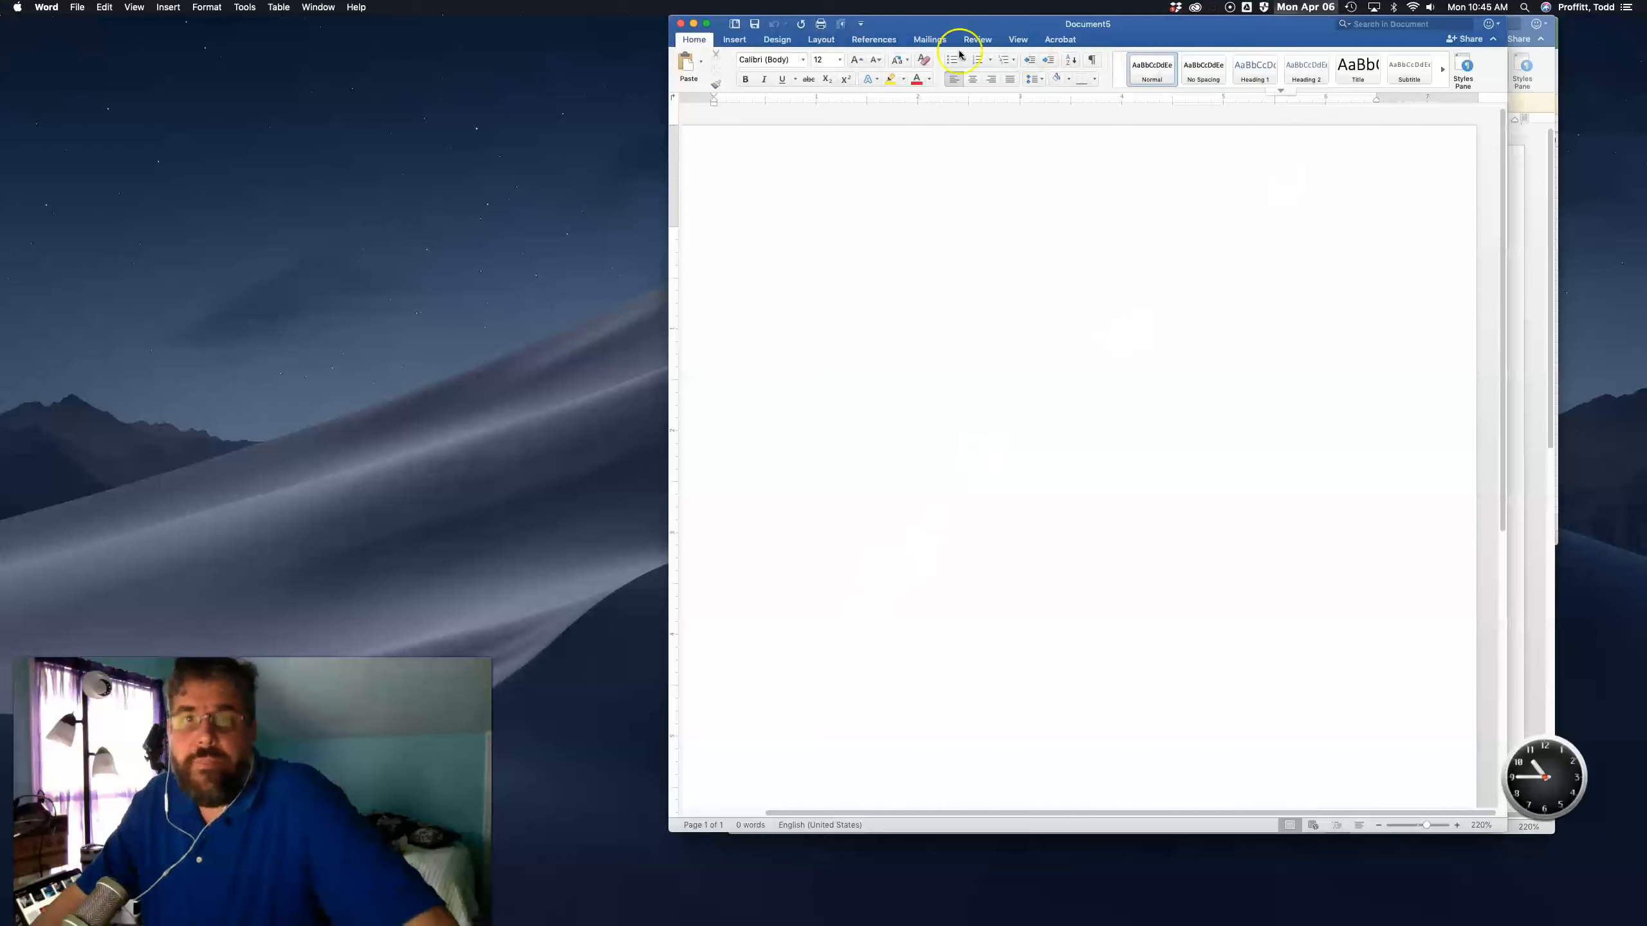
pyautogui.click(927, 43)
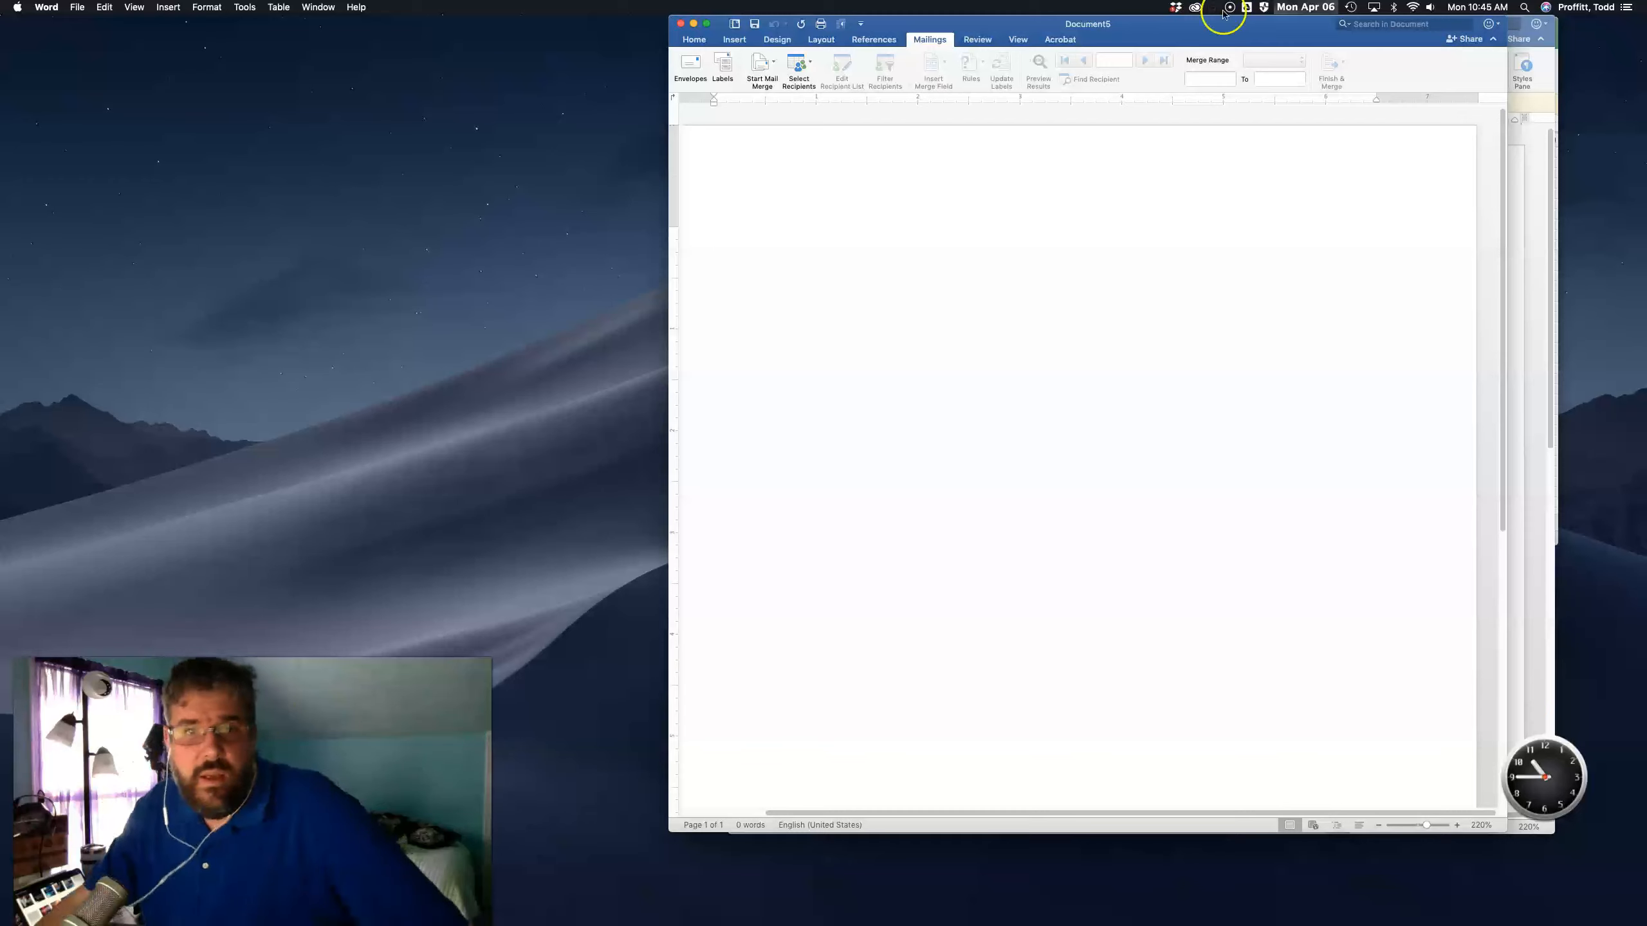
pyautogui.click(763, 73)
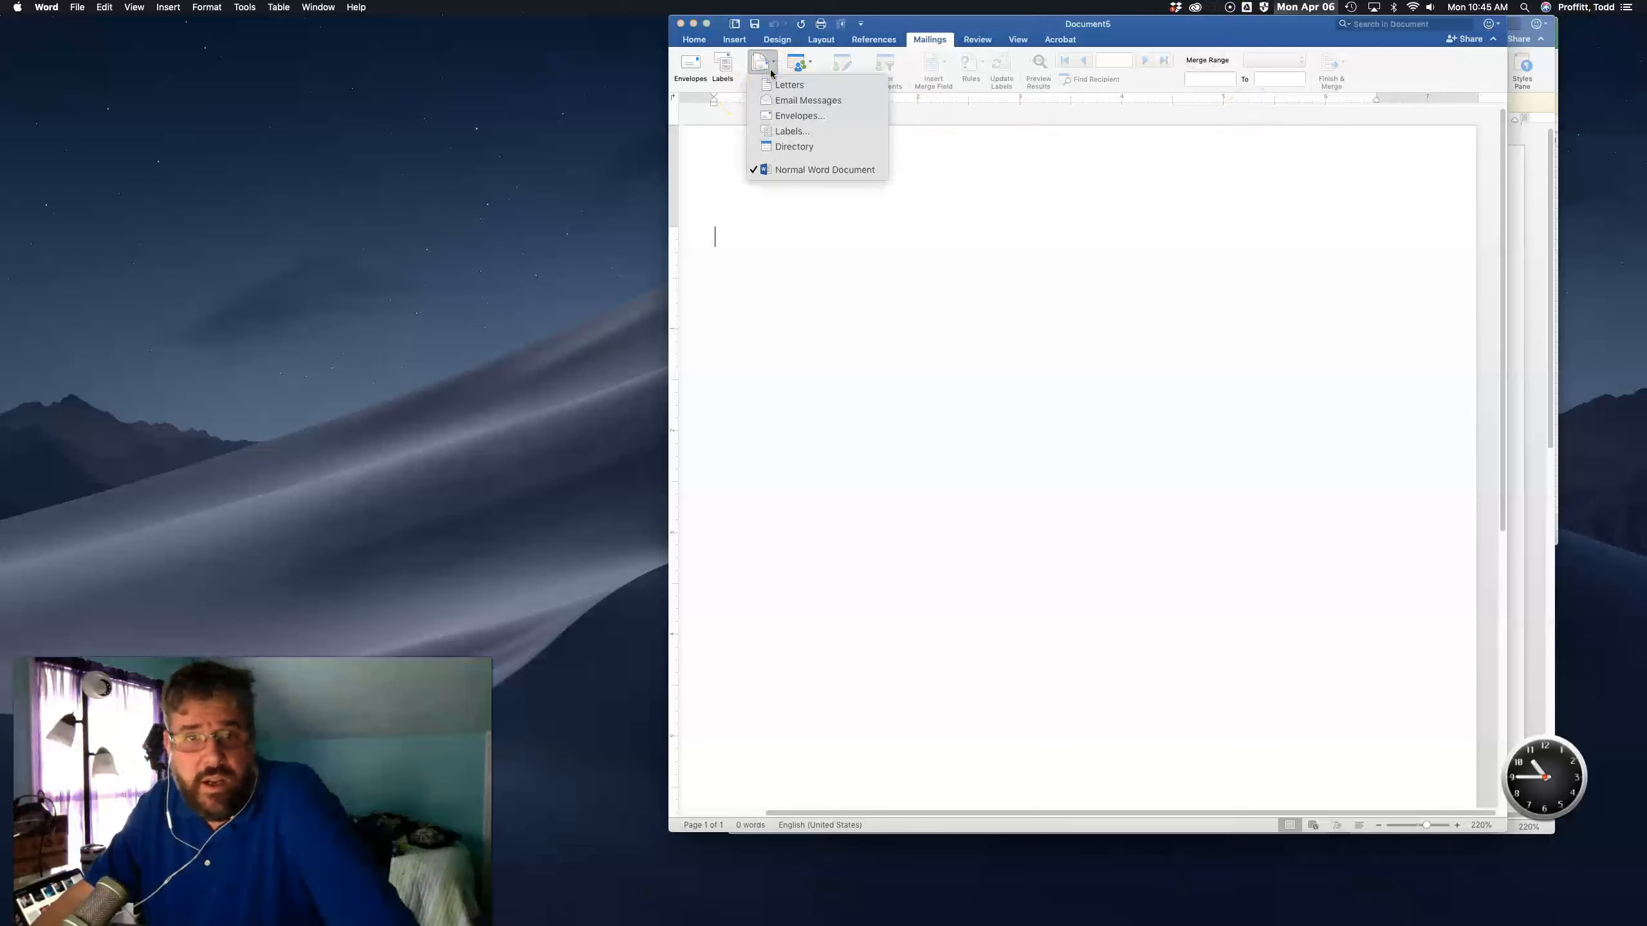
pyautogui.click(800, 132)
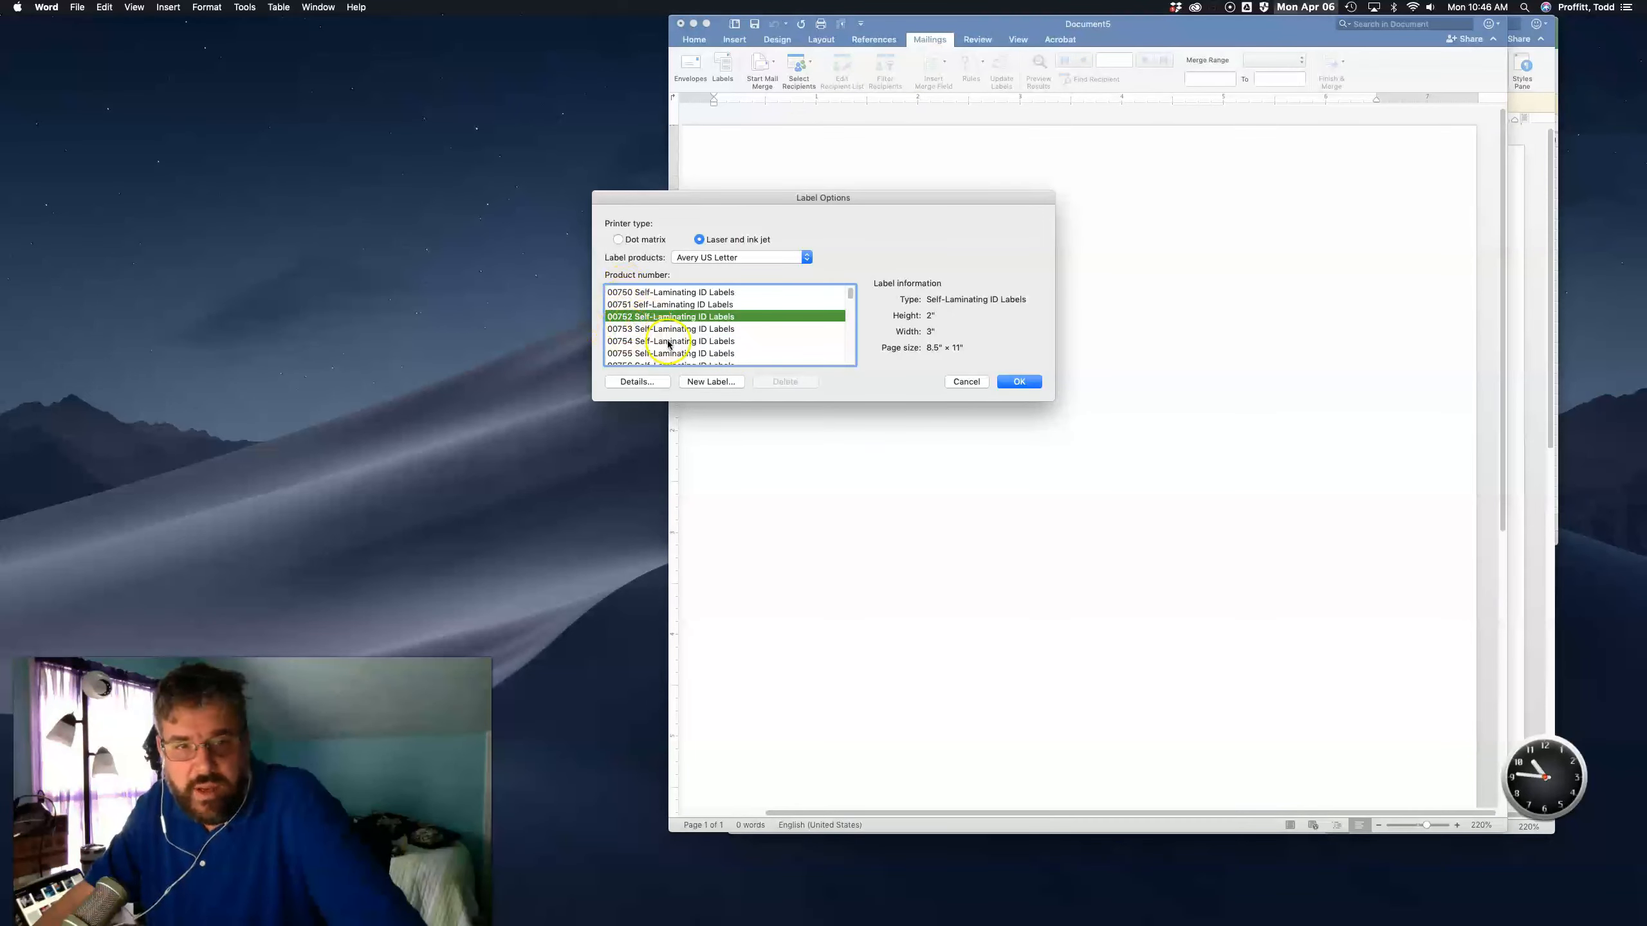
pyautogui.scroll(-2, 720, 319)
pyautogui.scroll(2, 720, 319)
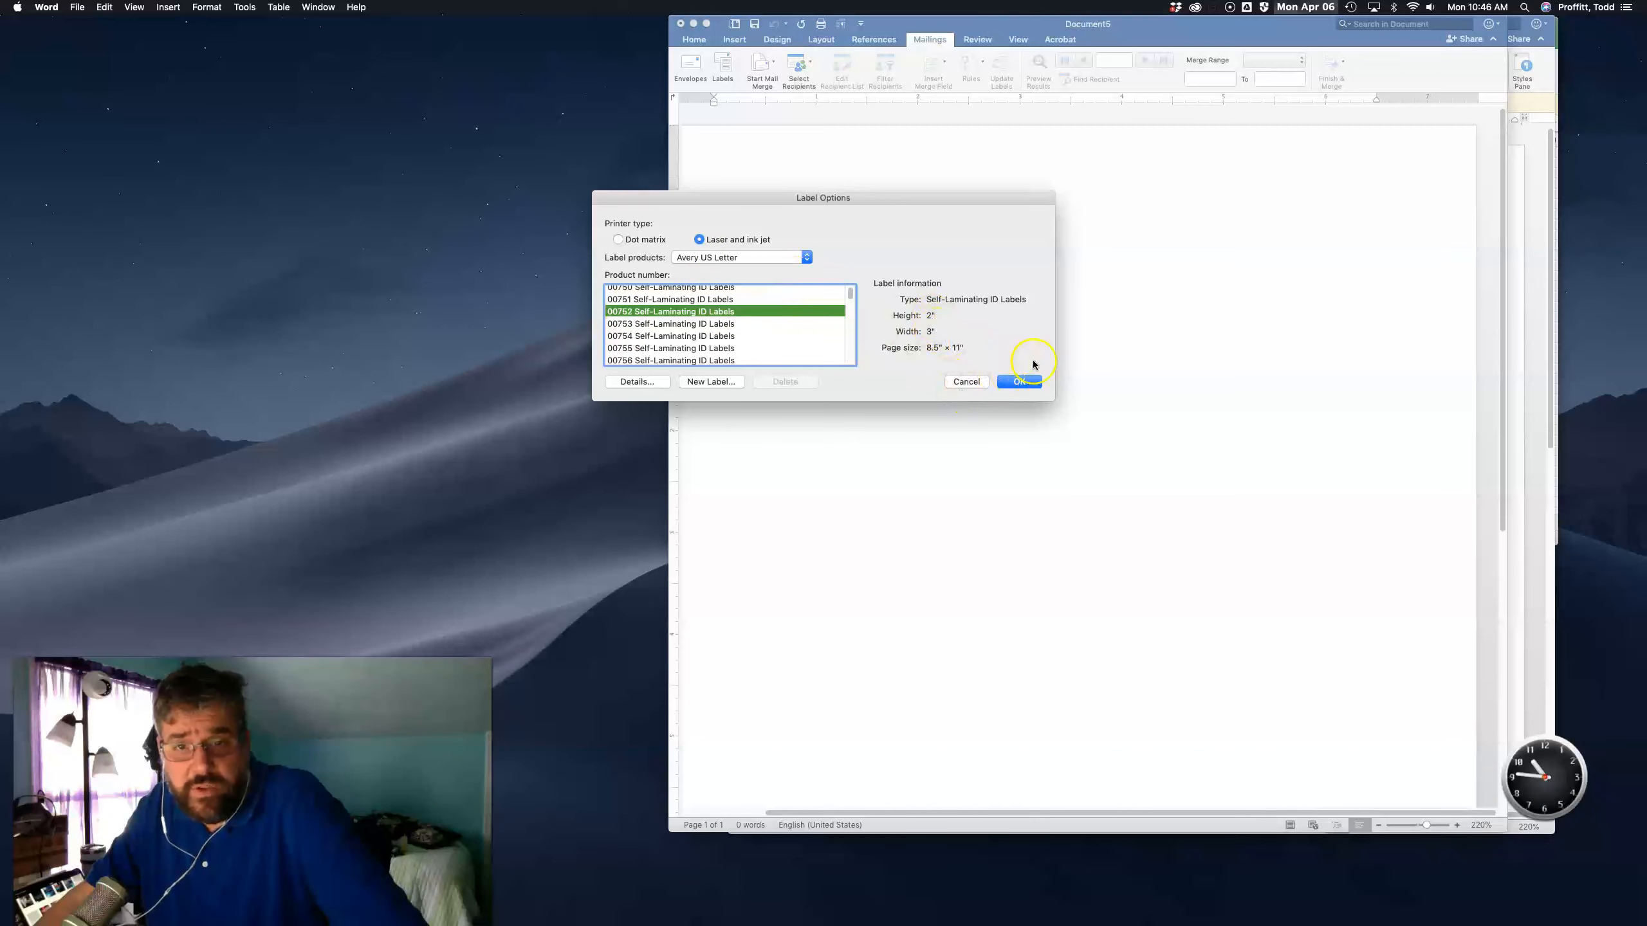
pyautogui.click(1019, 381)
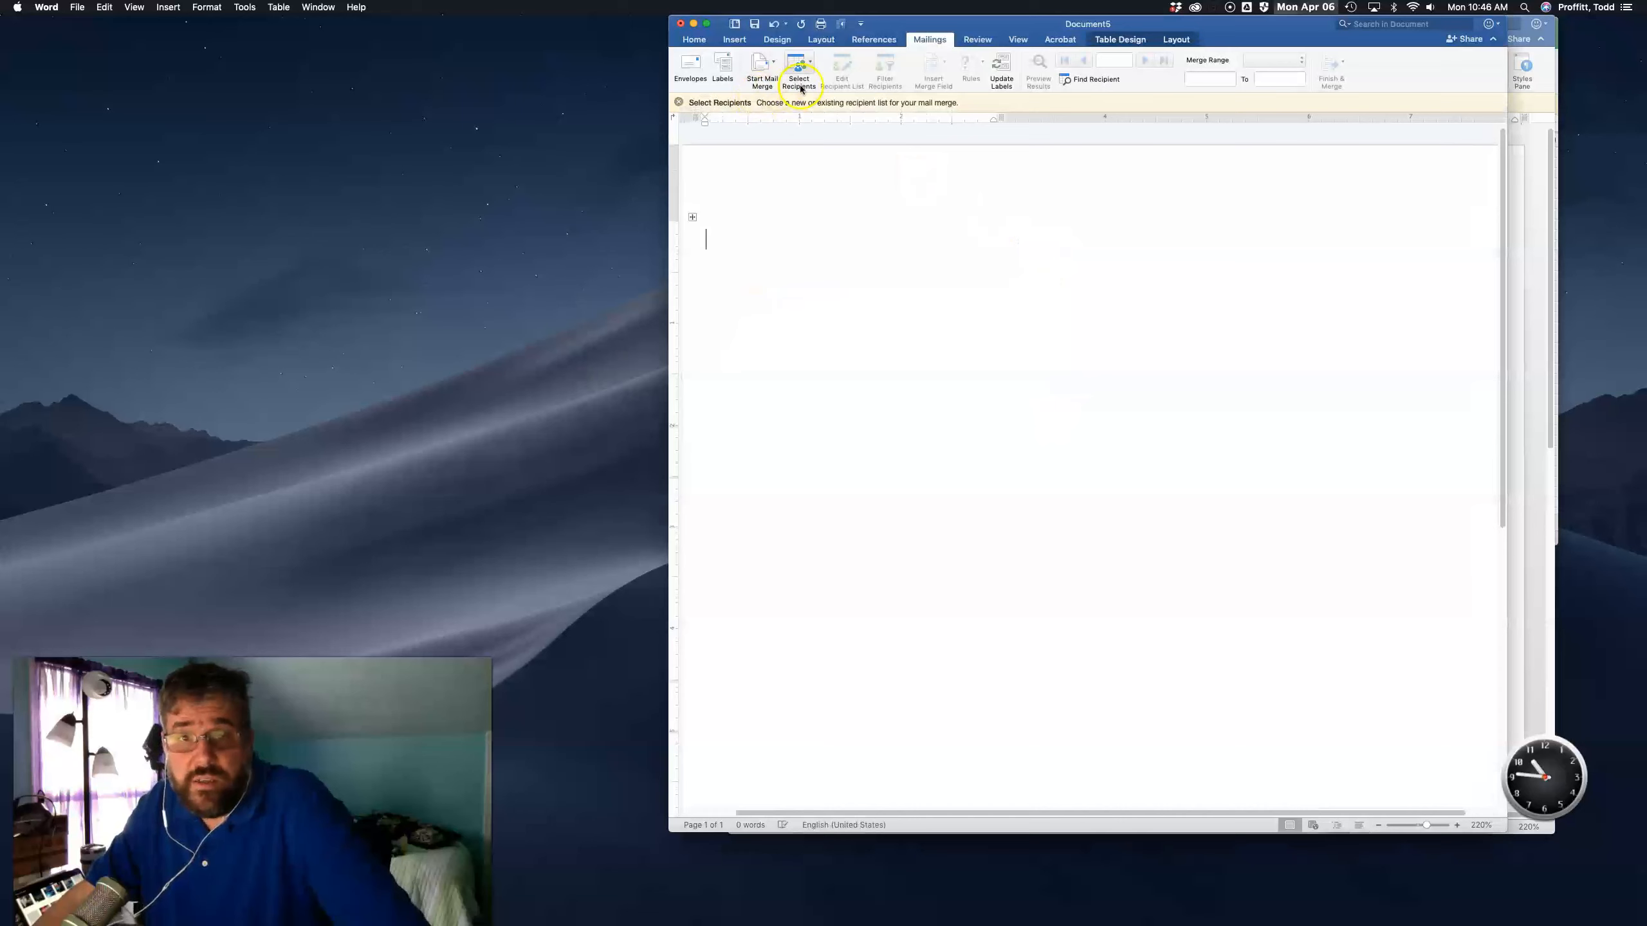
# - Switch to the scenic units workbook in Excel and widen the Scenic Number column
pyautogui.click(810, 67)
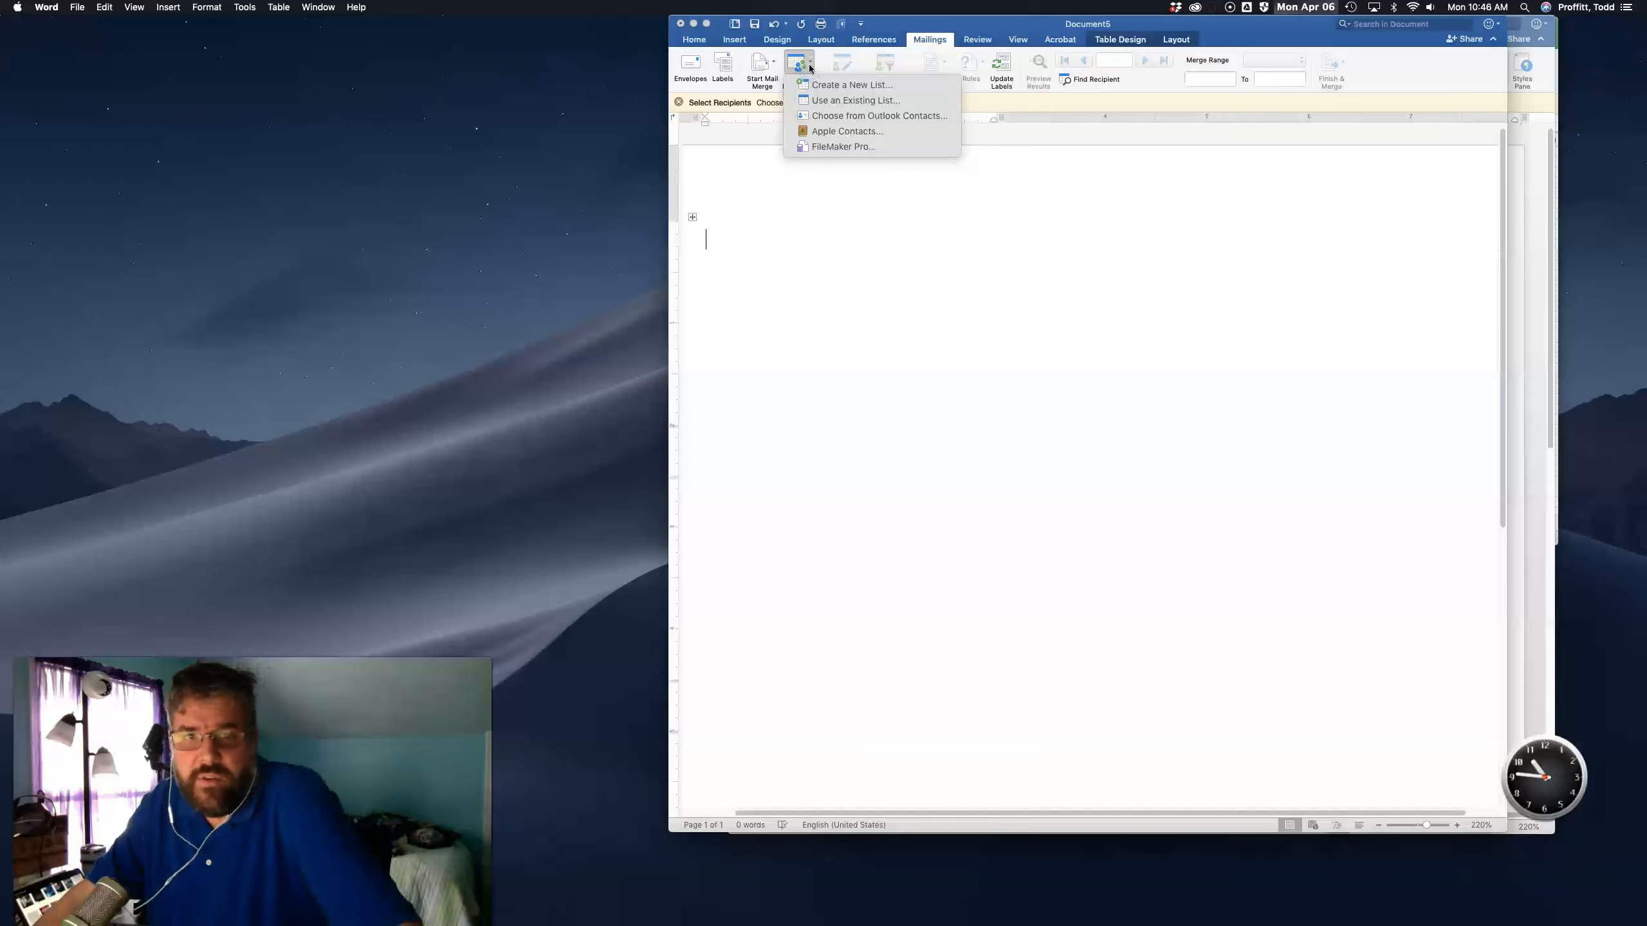
pyautogui.click(810, 67)
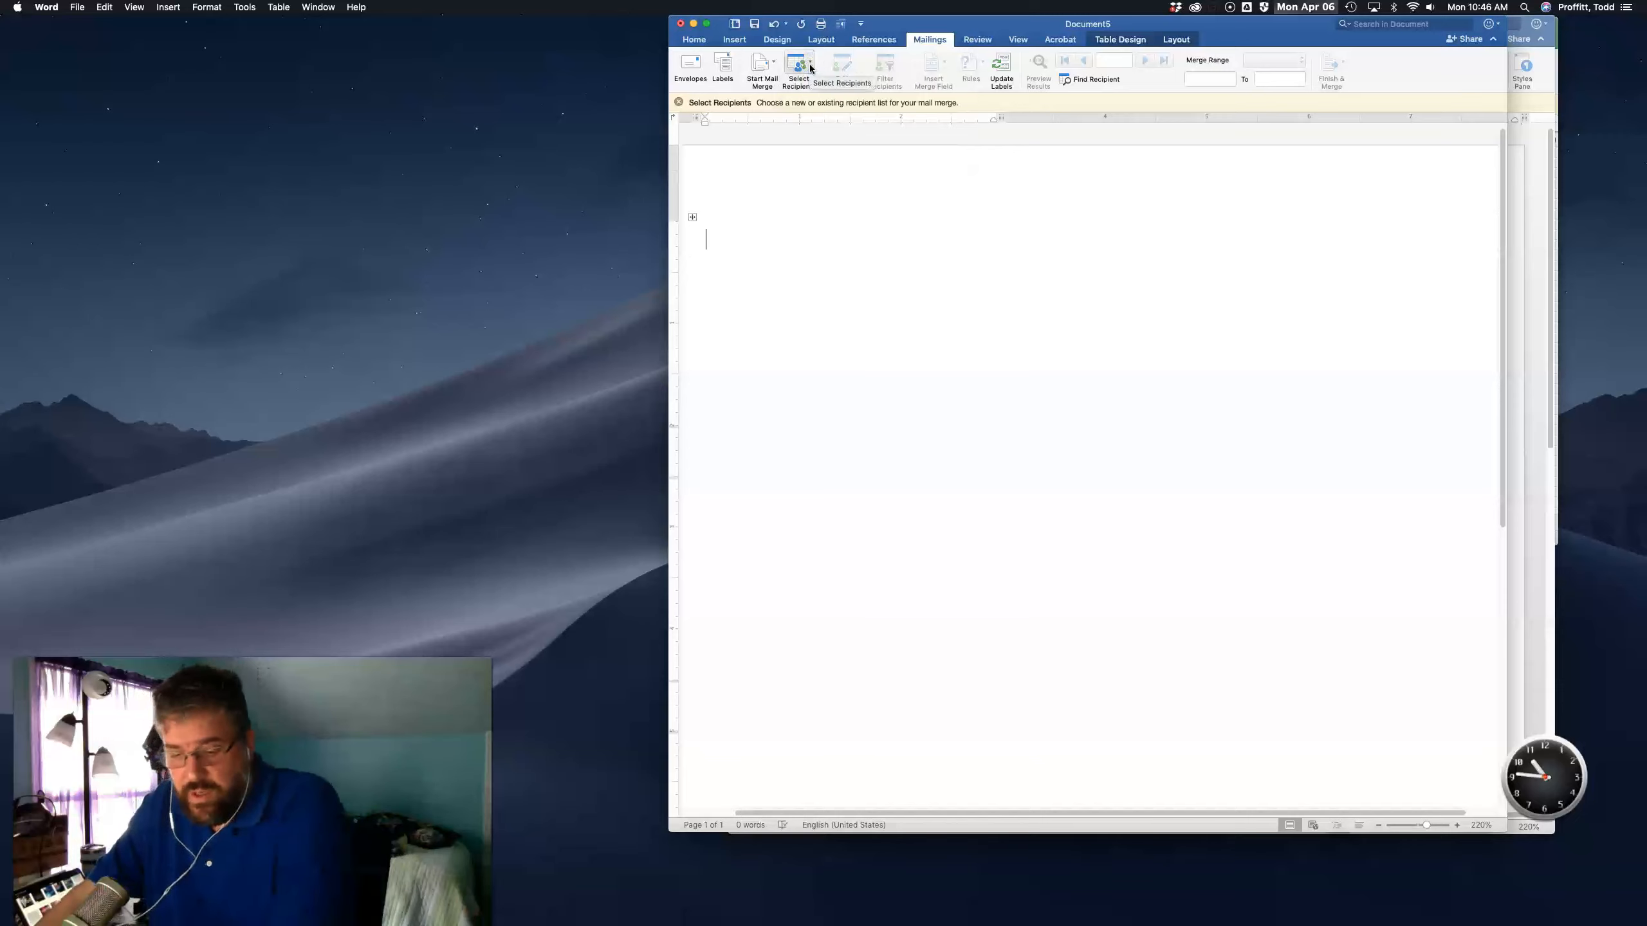
pyautogui.press('super+Tab')
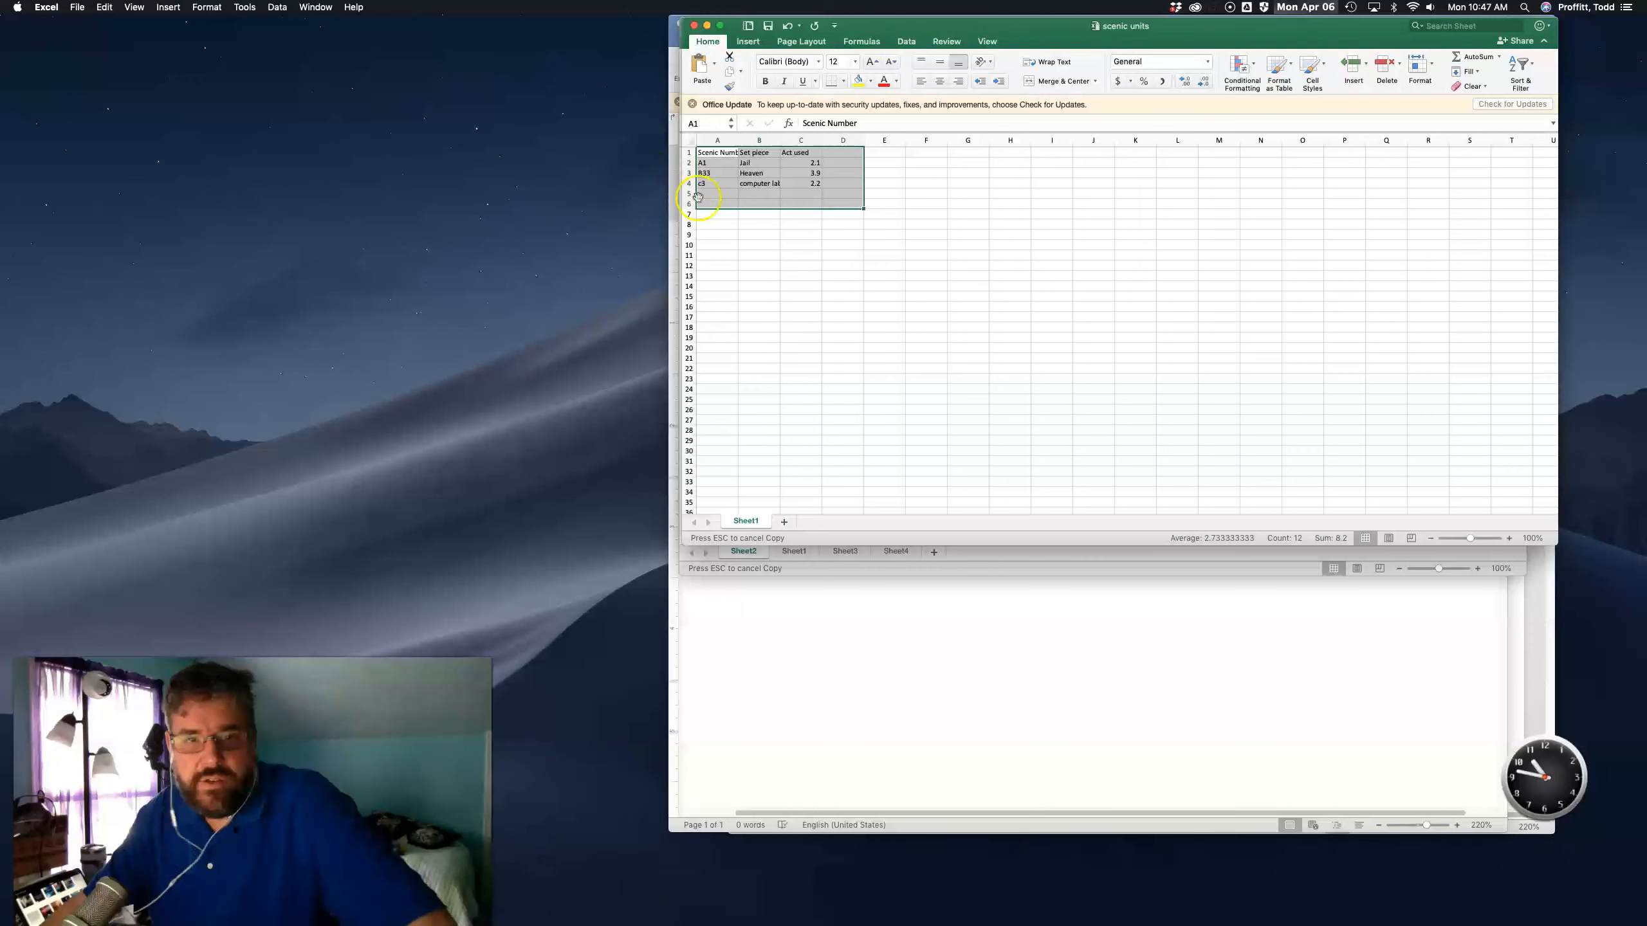
pyautogui.moveTo(749, 253); pyautogui.dragTo(750, 247)
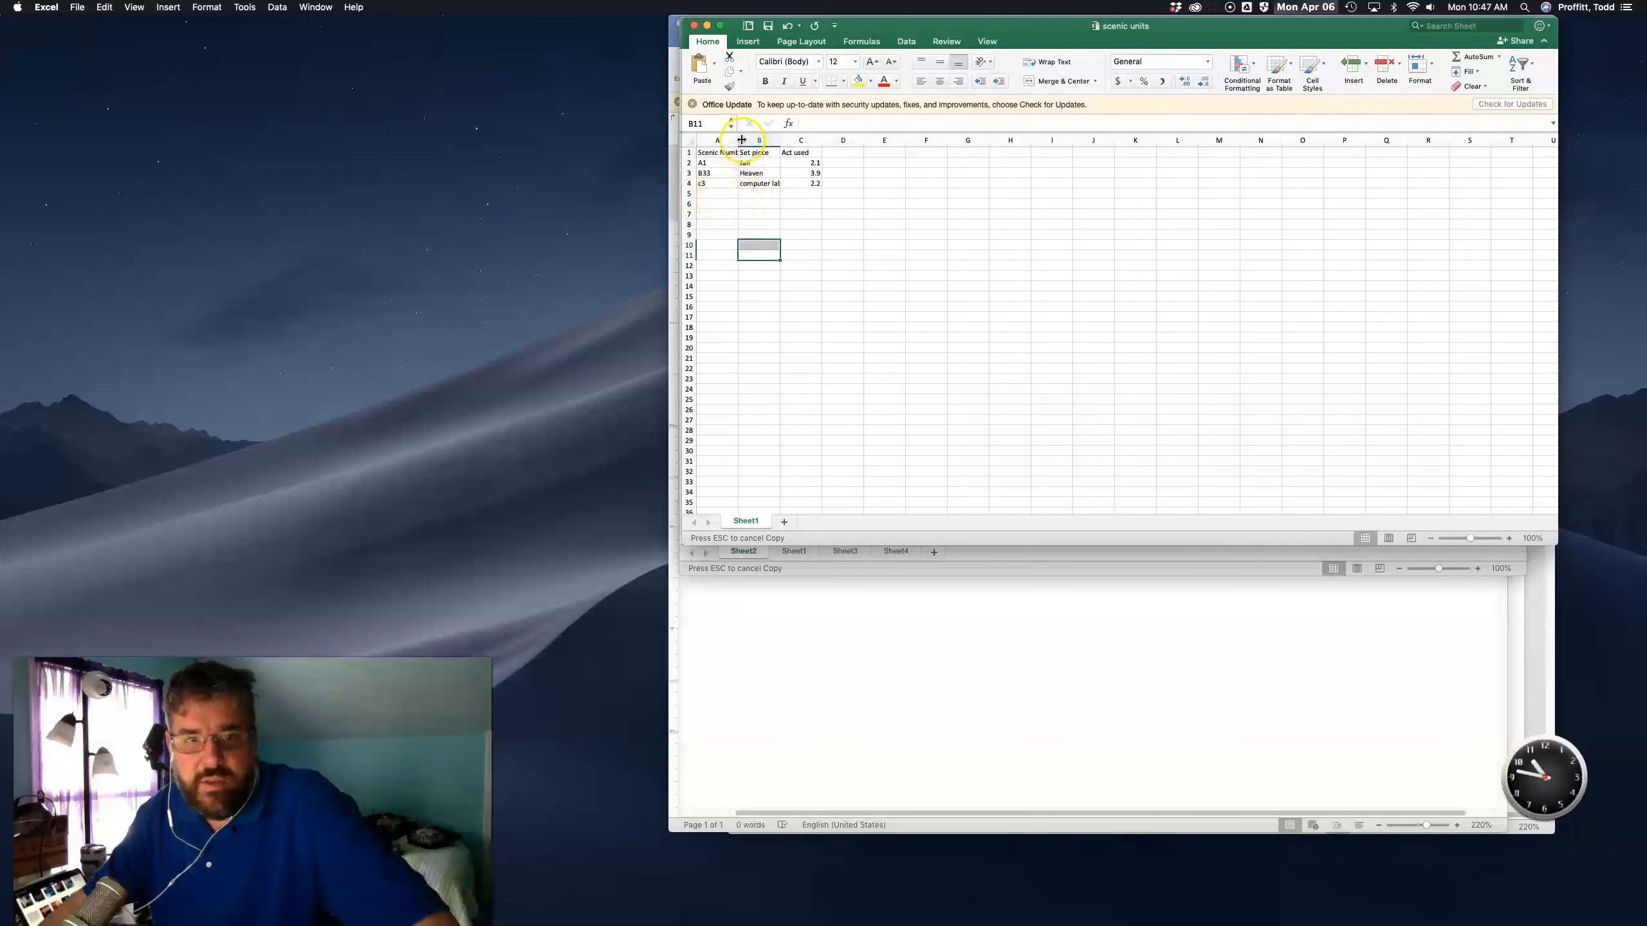
pyautogui.moveTo(738, 140); pyautogui.dragTo(891, 141)
pyautogui.click(718, 192)
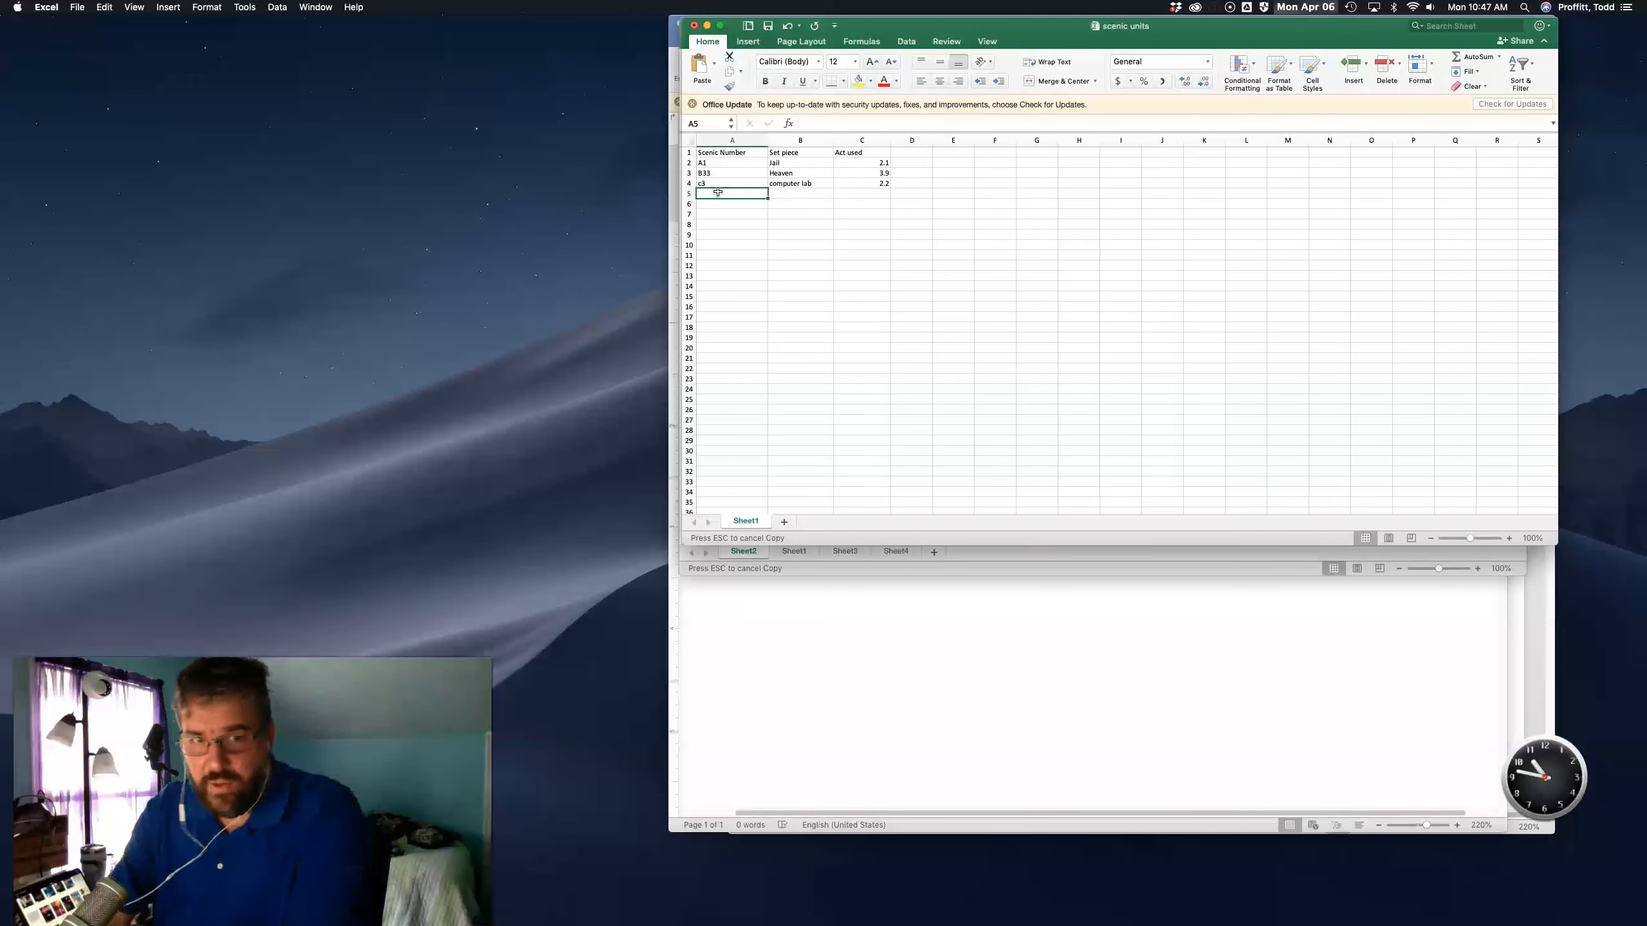
# - Add a new row with scenic number D3, set piece outside and act 1.1
pyautogui.write('D')
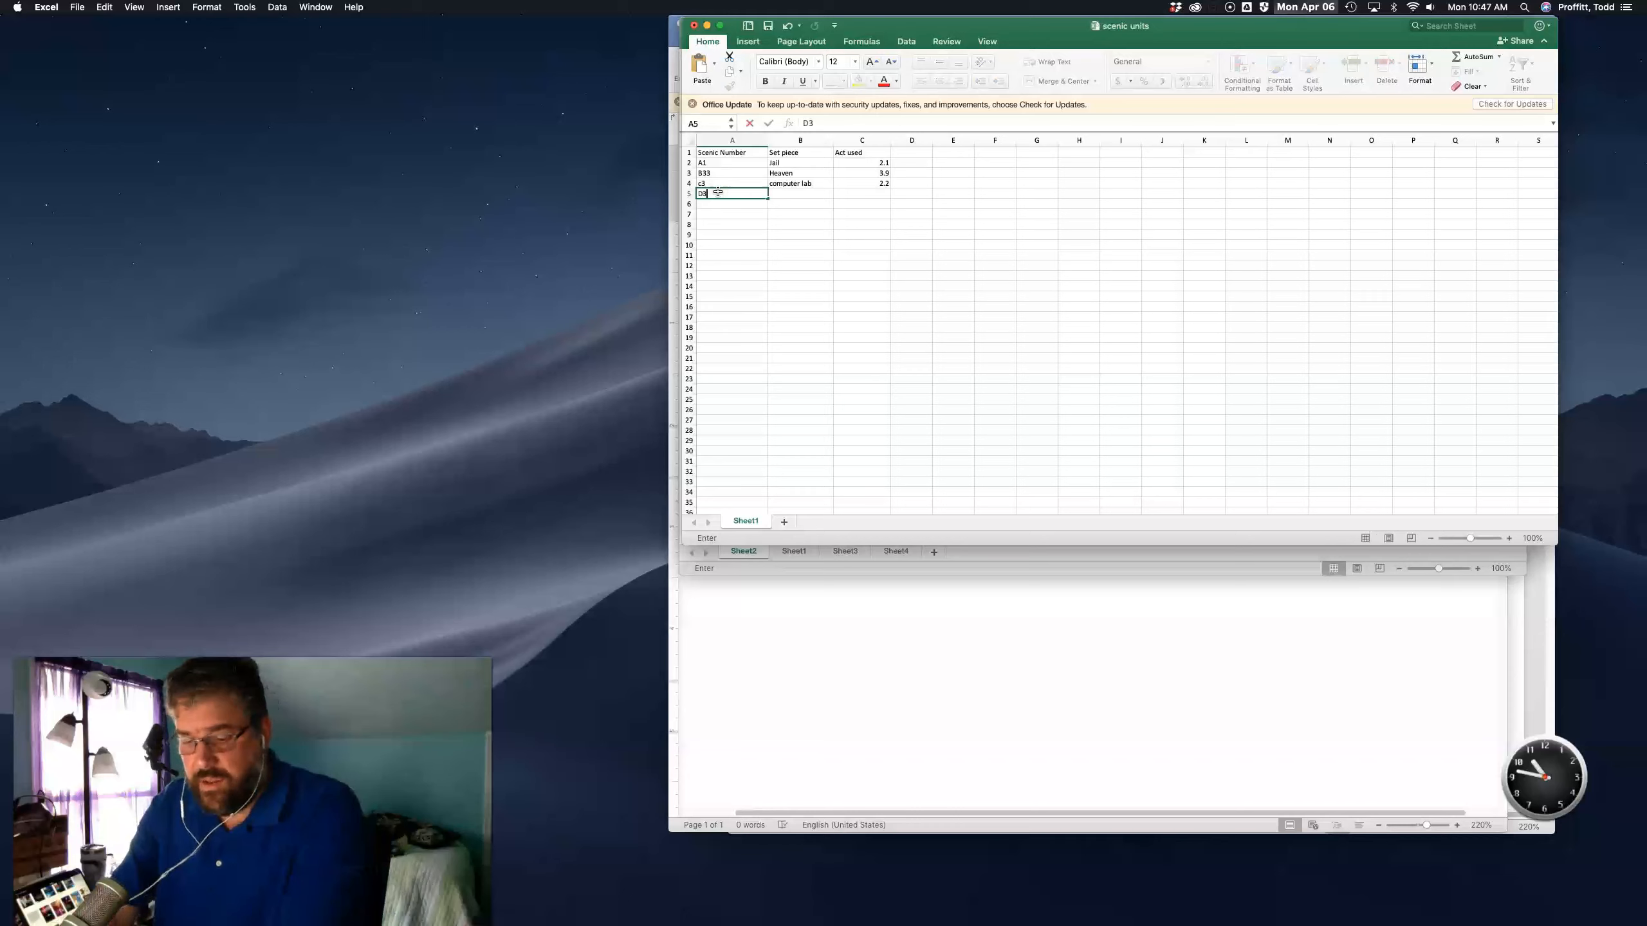
pyautogui.write('3')
pyautogui.press('Tab')
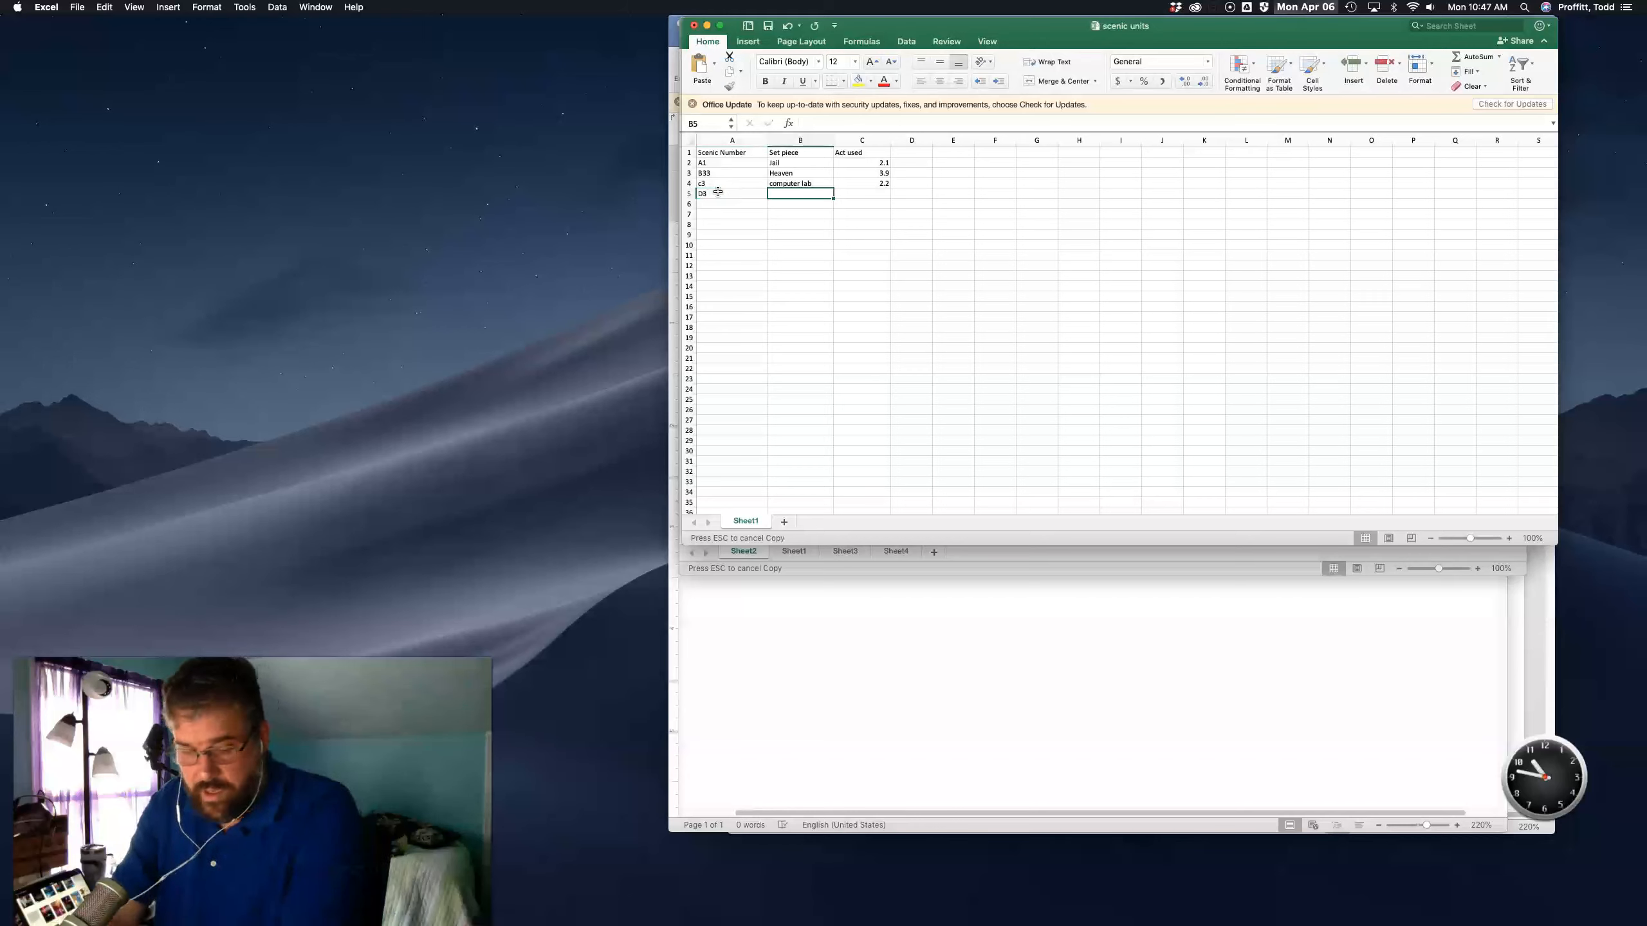
pyautogui.write('outside')
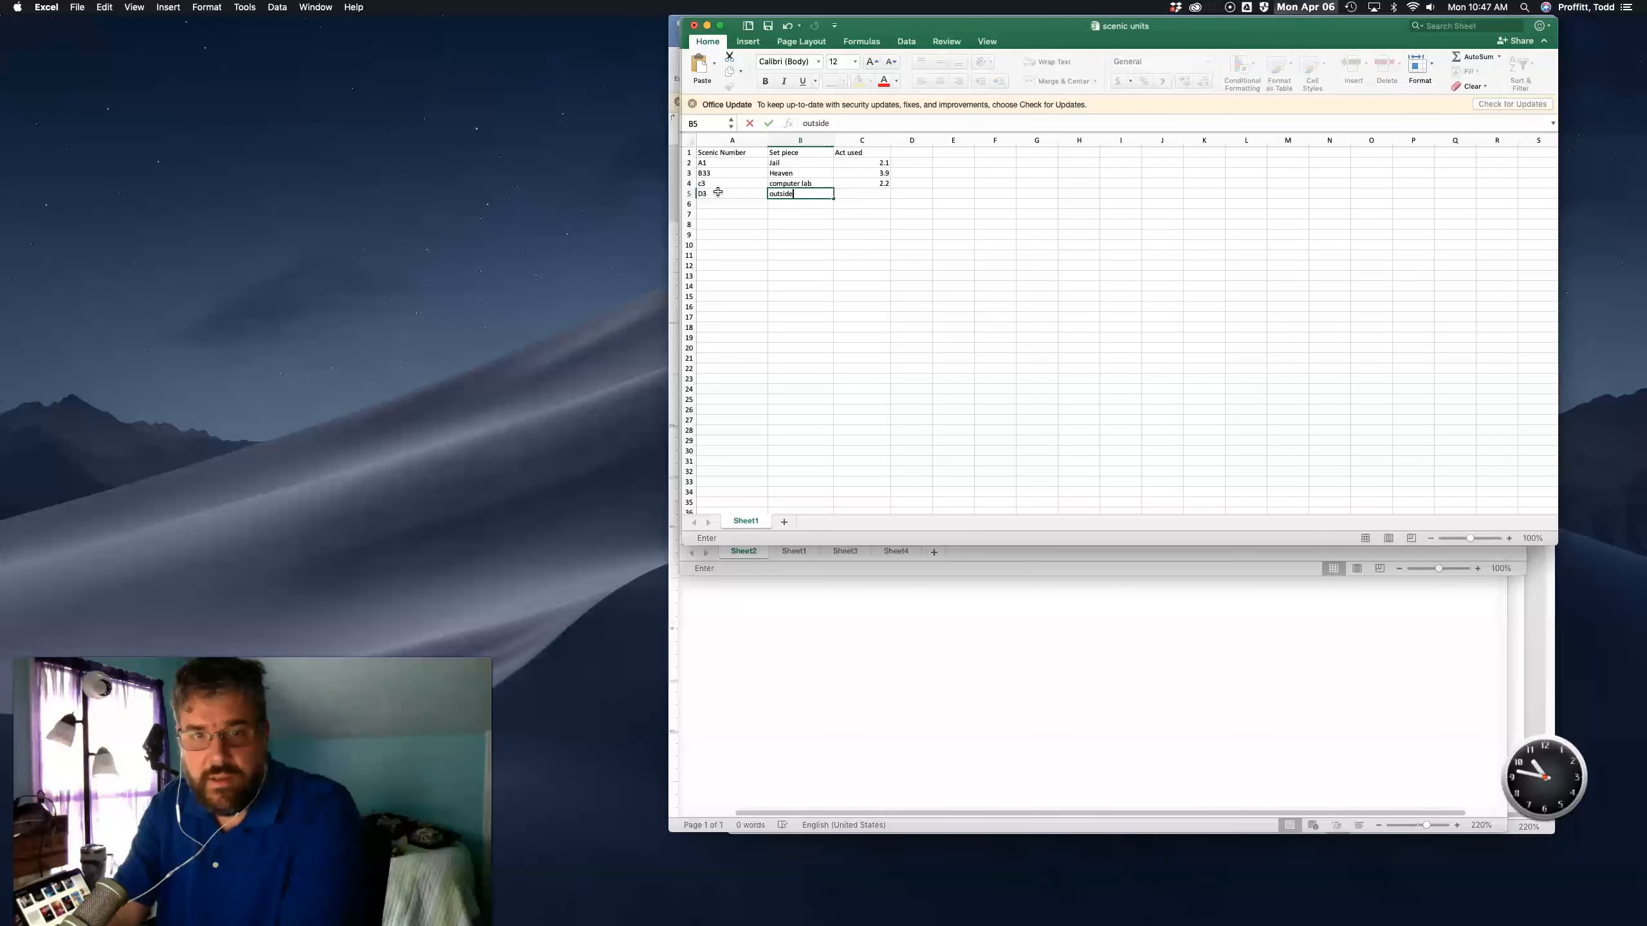
pyautogui.press('Tab')
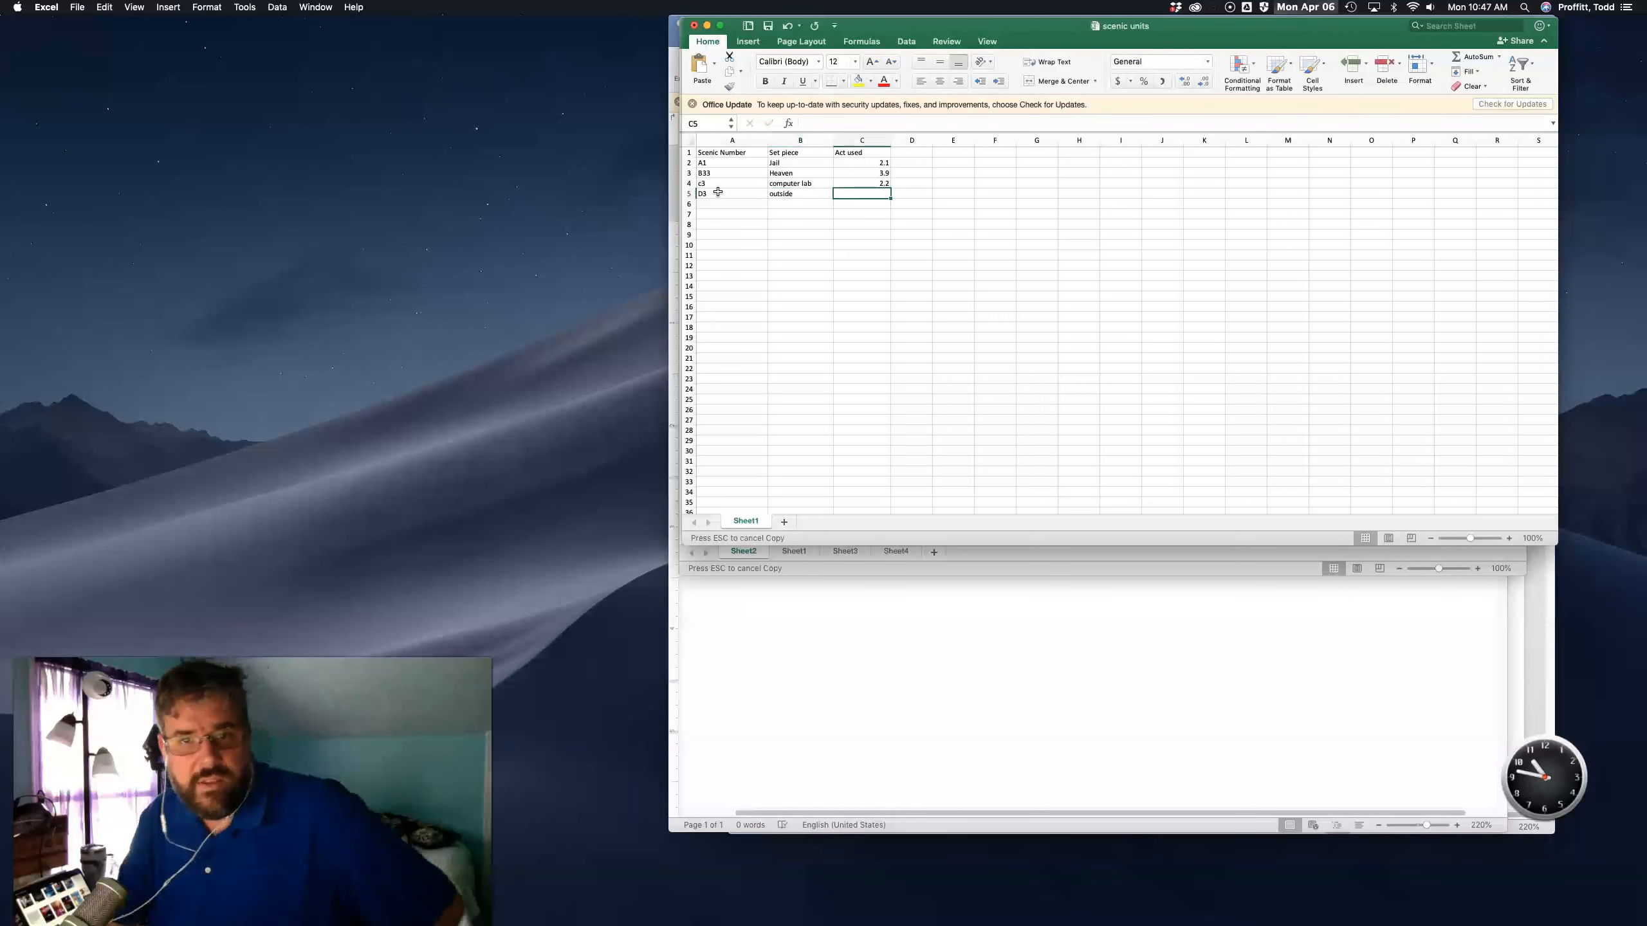
pyautogui.write('1.1')
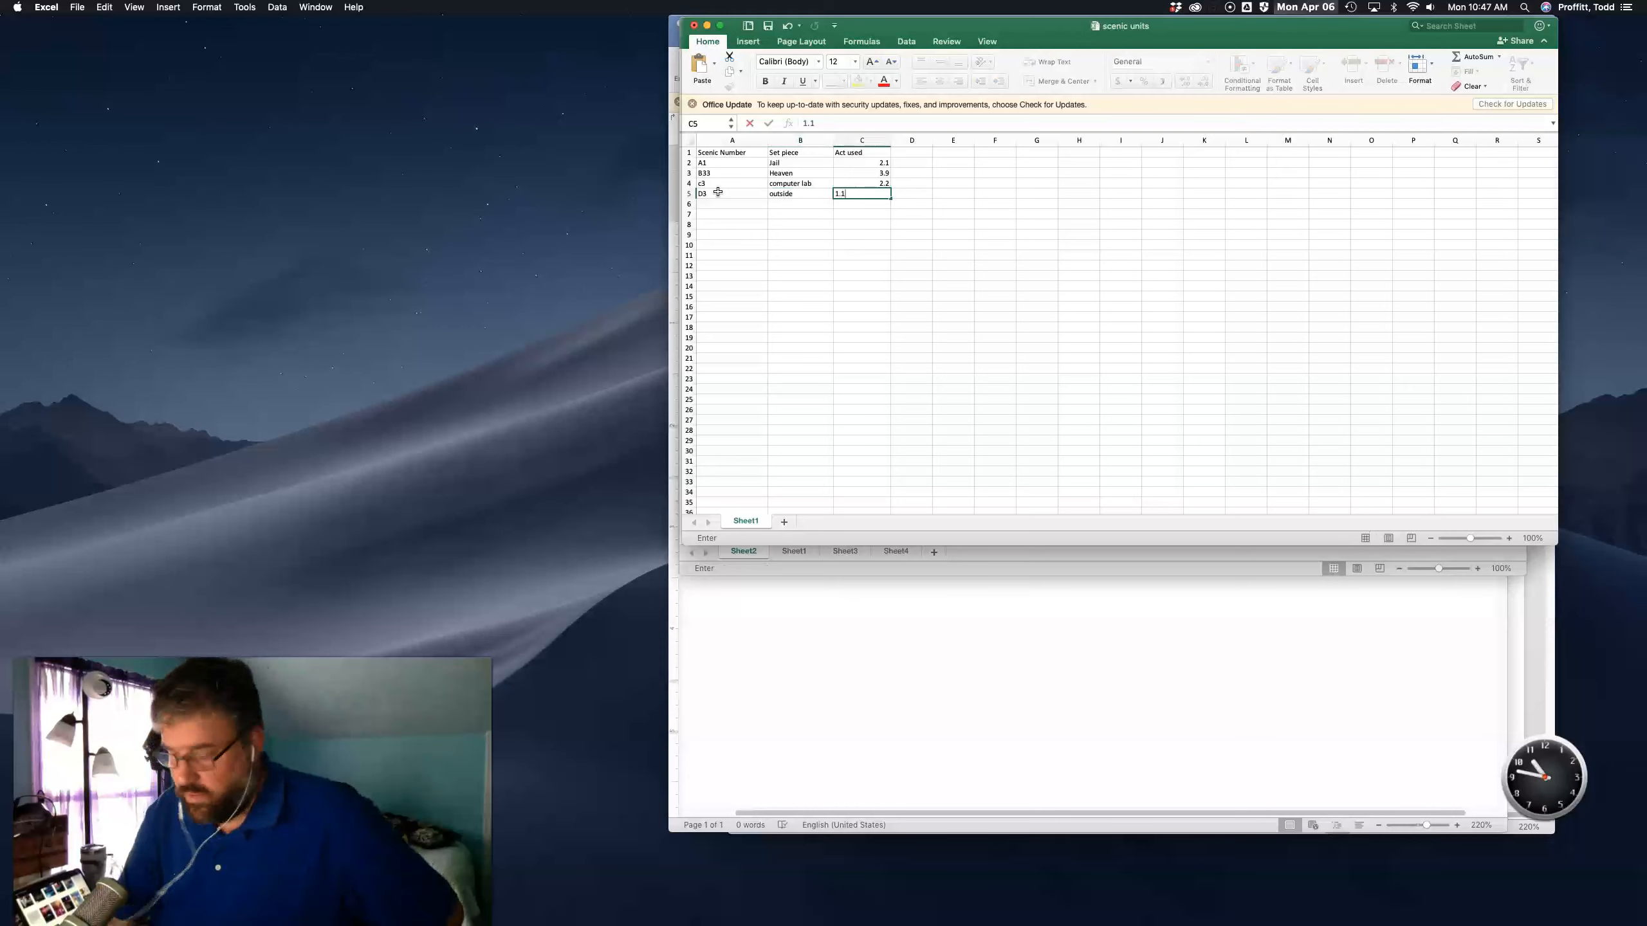
pyautogui.press('Return')
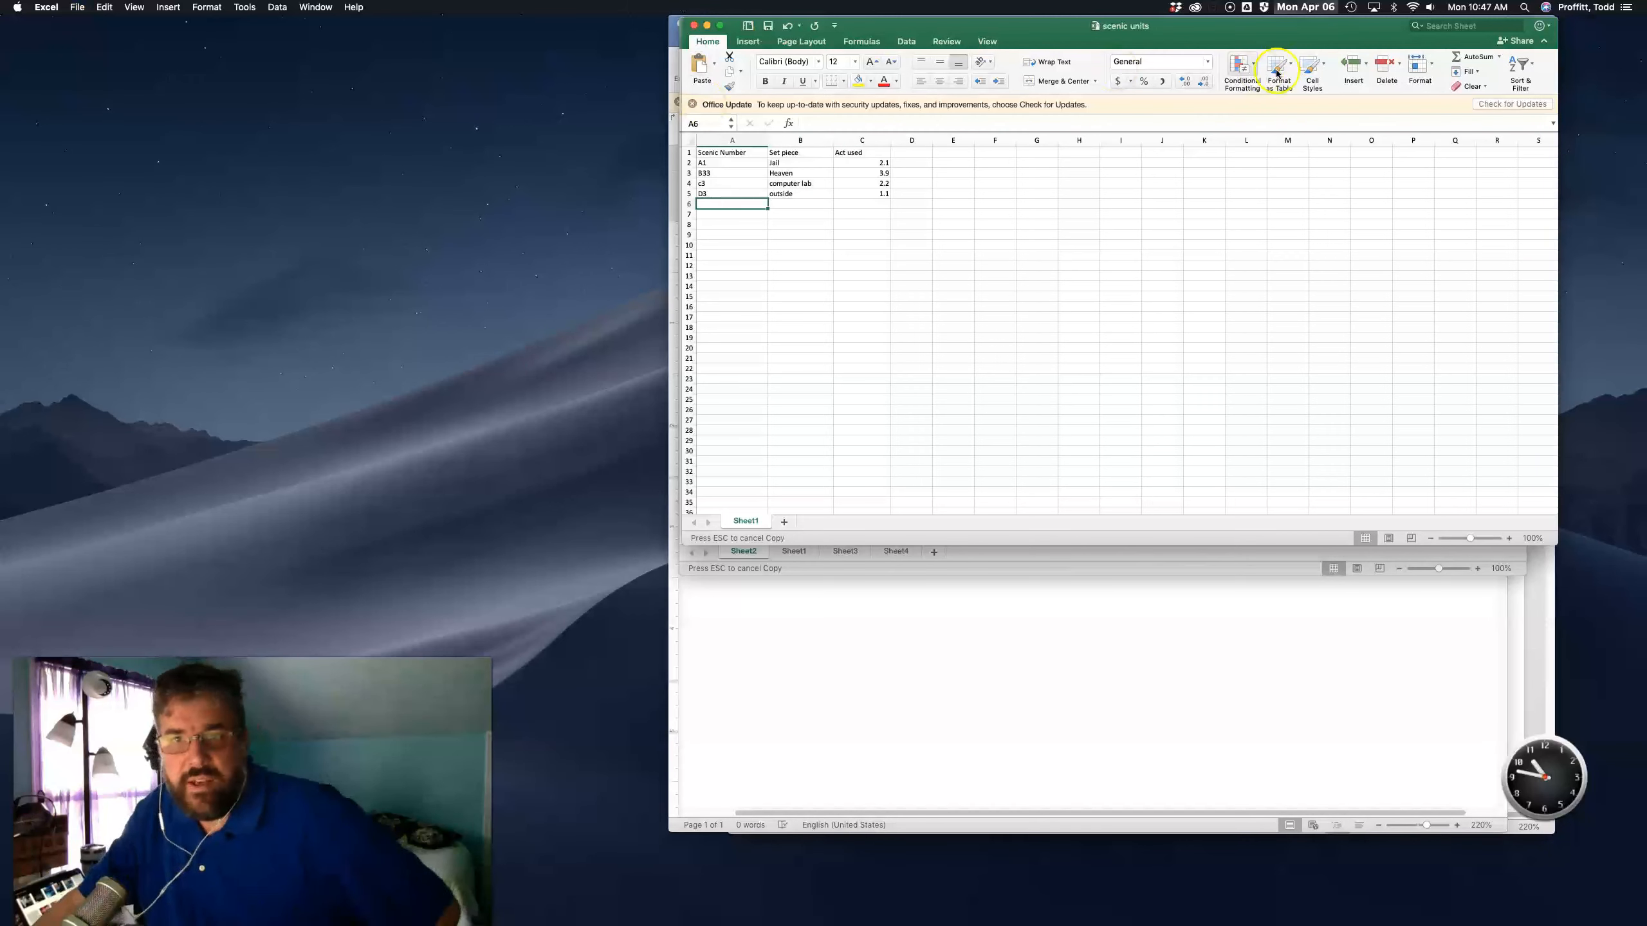
# - Back in Word, choose scenic units.xlsx as an existing recipient list and allow it to open
pyautogui.click(918, 699)
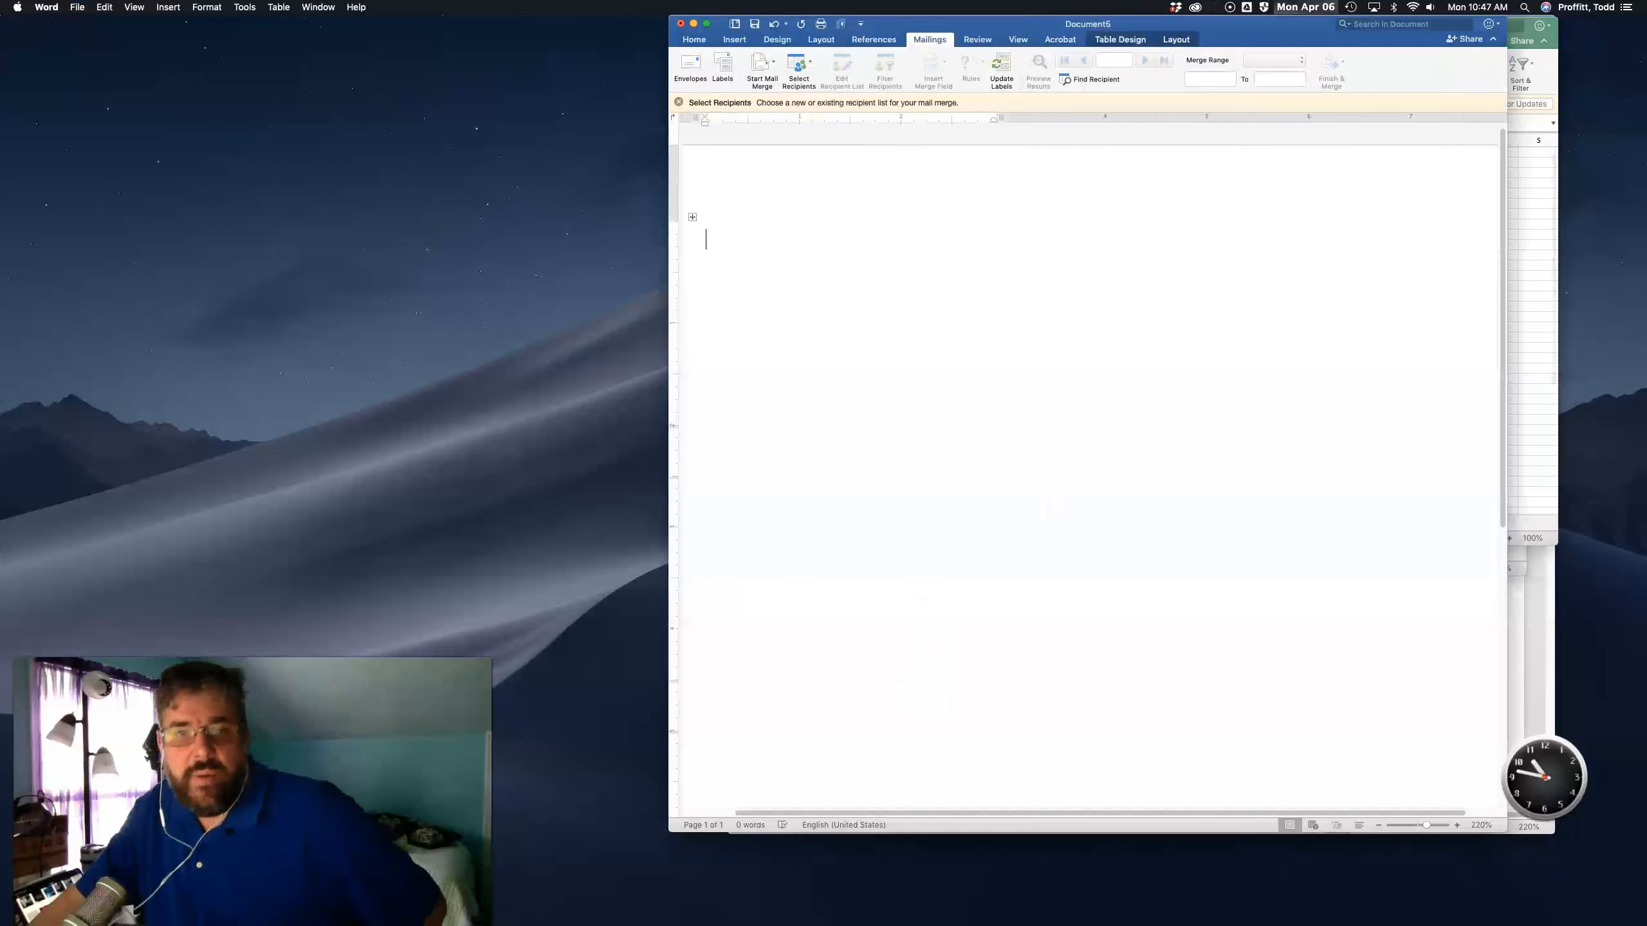
pyautogui.click(807, 69)
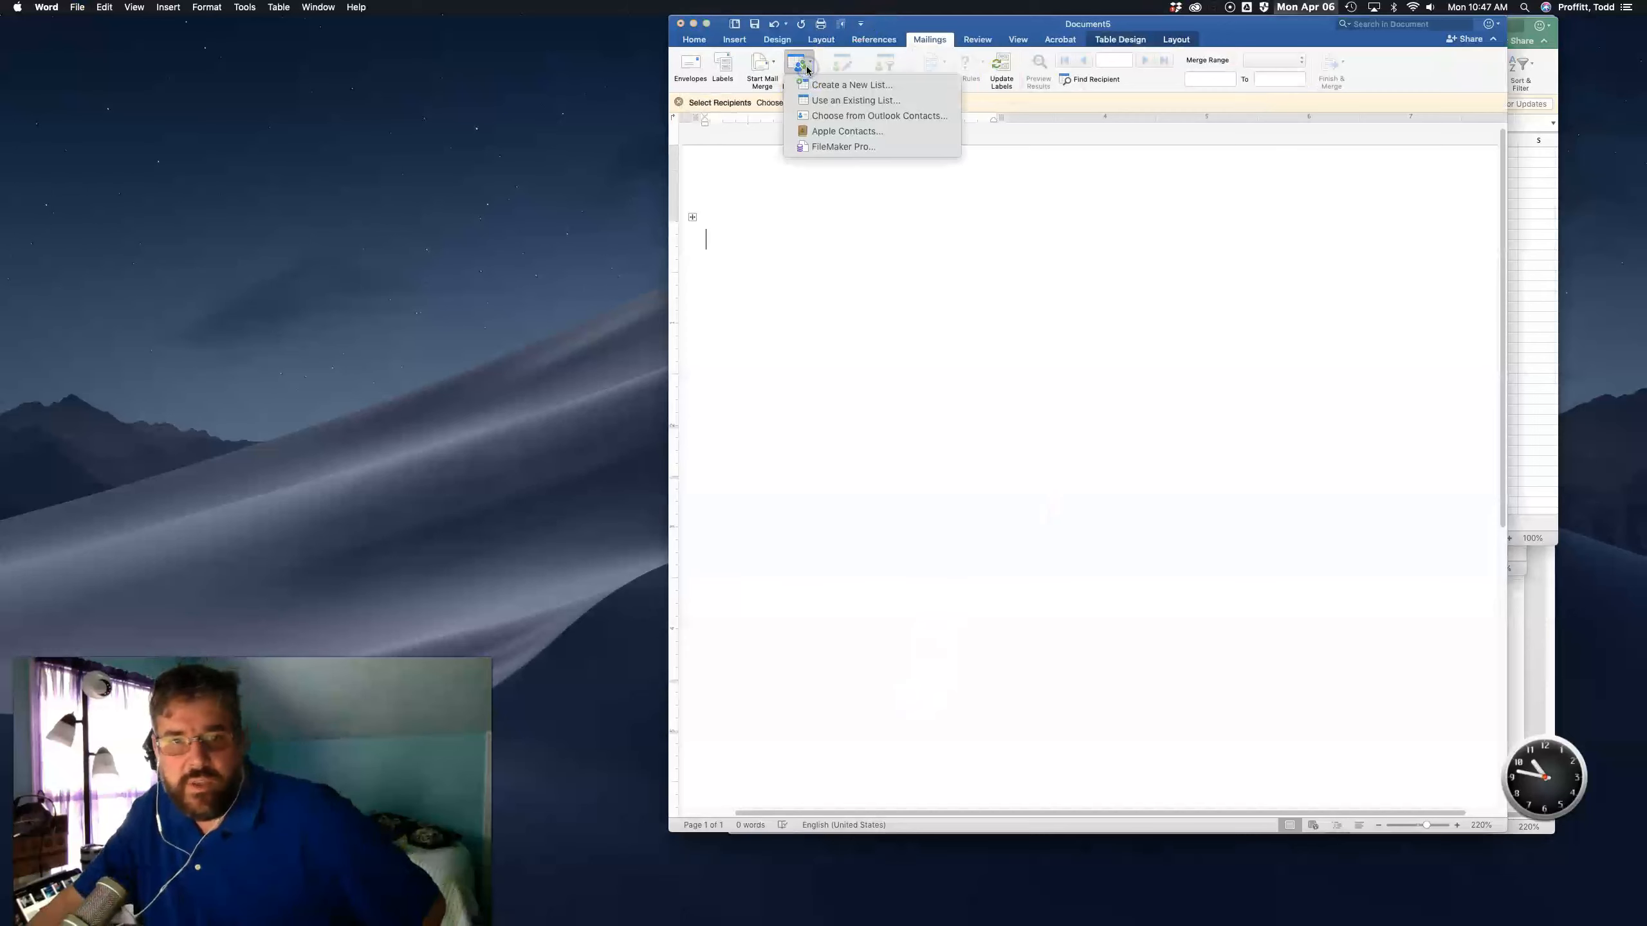
pyautogui.click(819, 100)
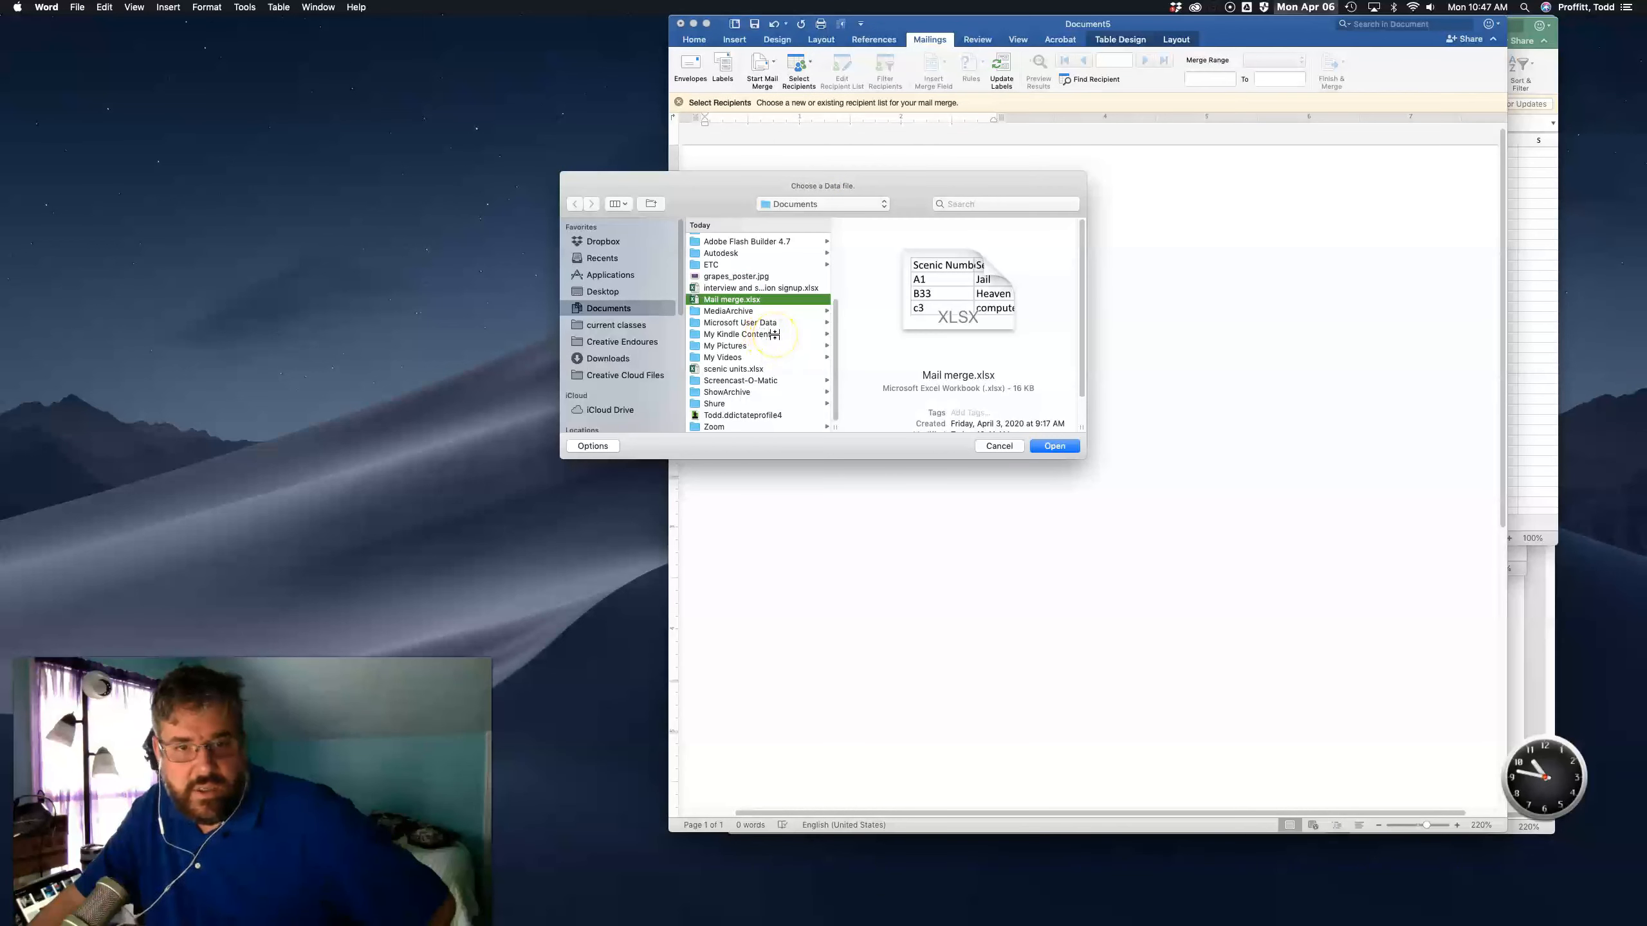
pyautogui.click(755, 373)
pyautogui.click(1055, 446)
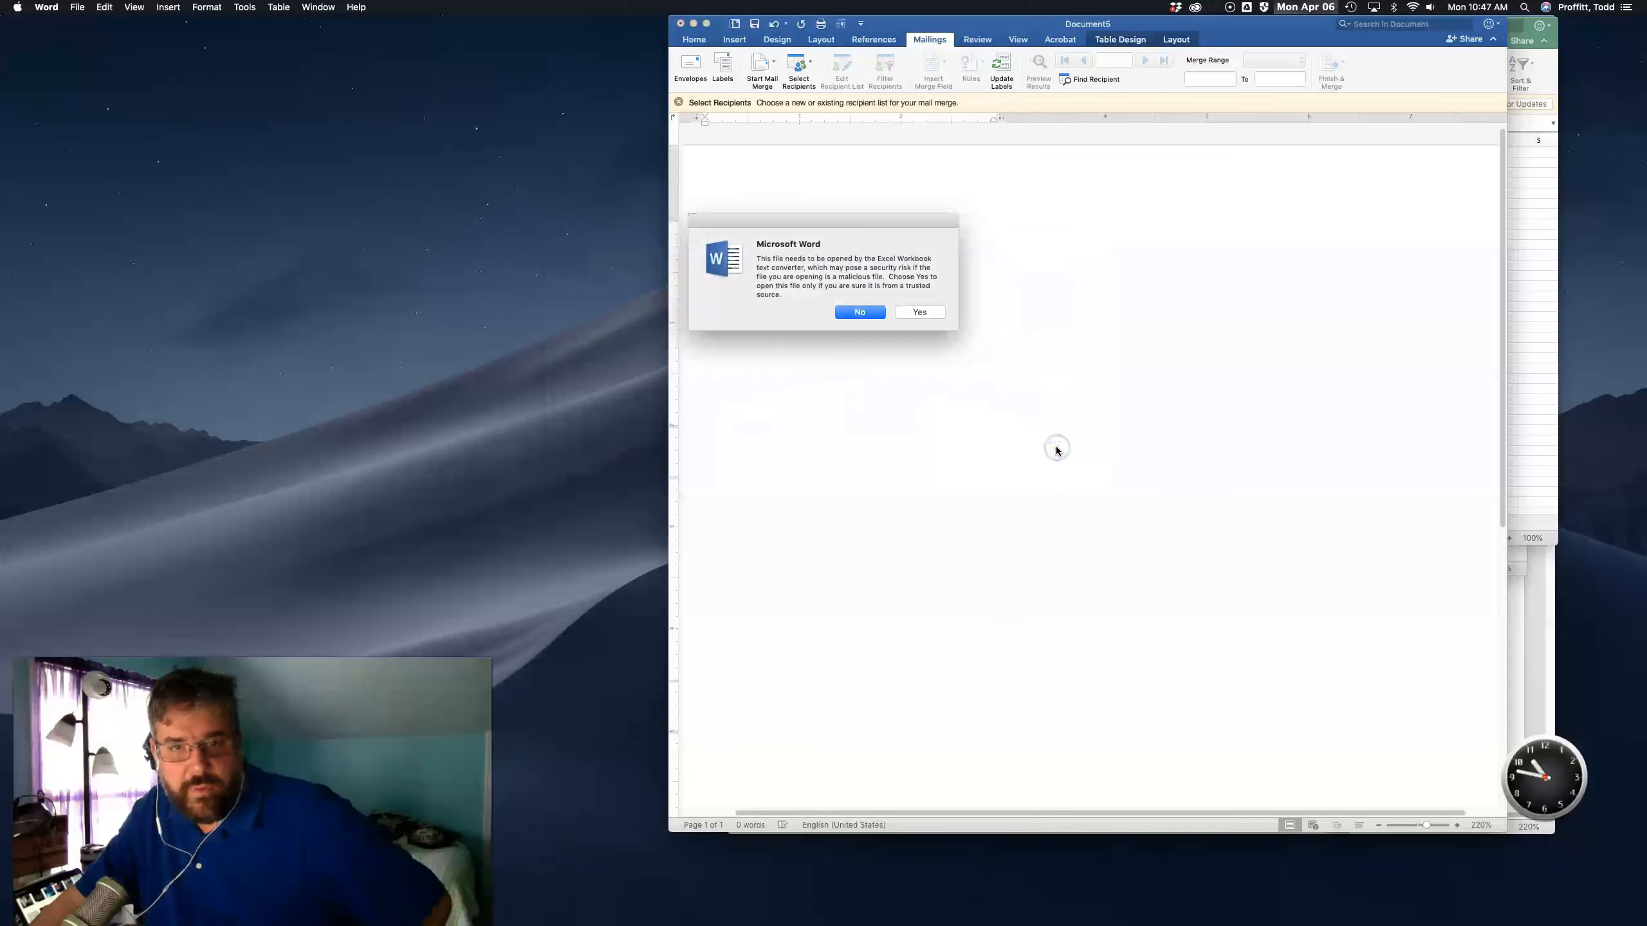
pyautogui.click(919, 312)
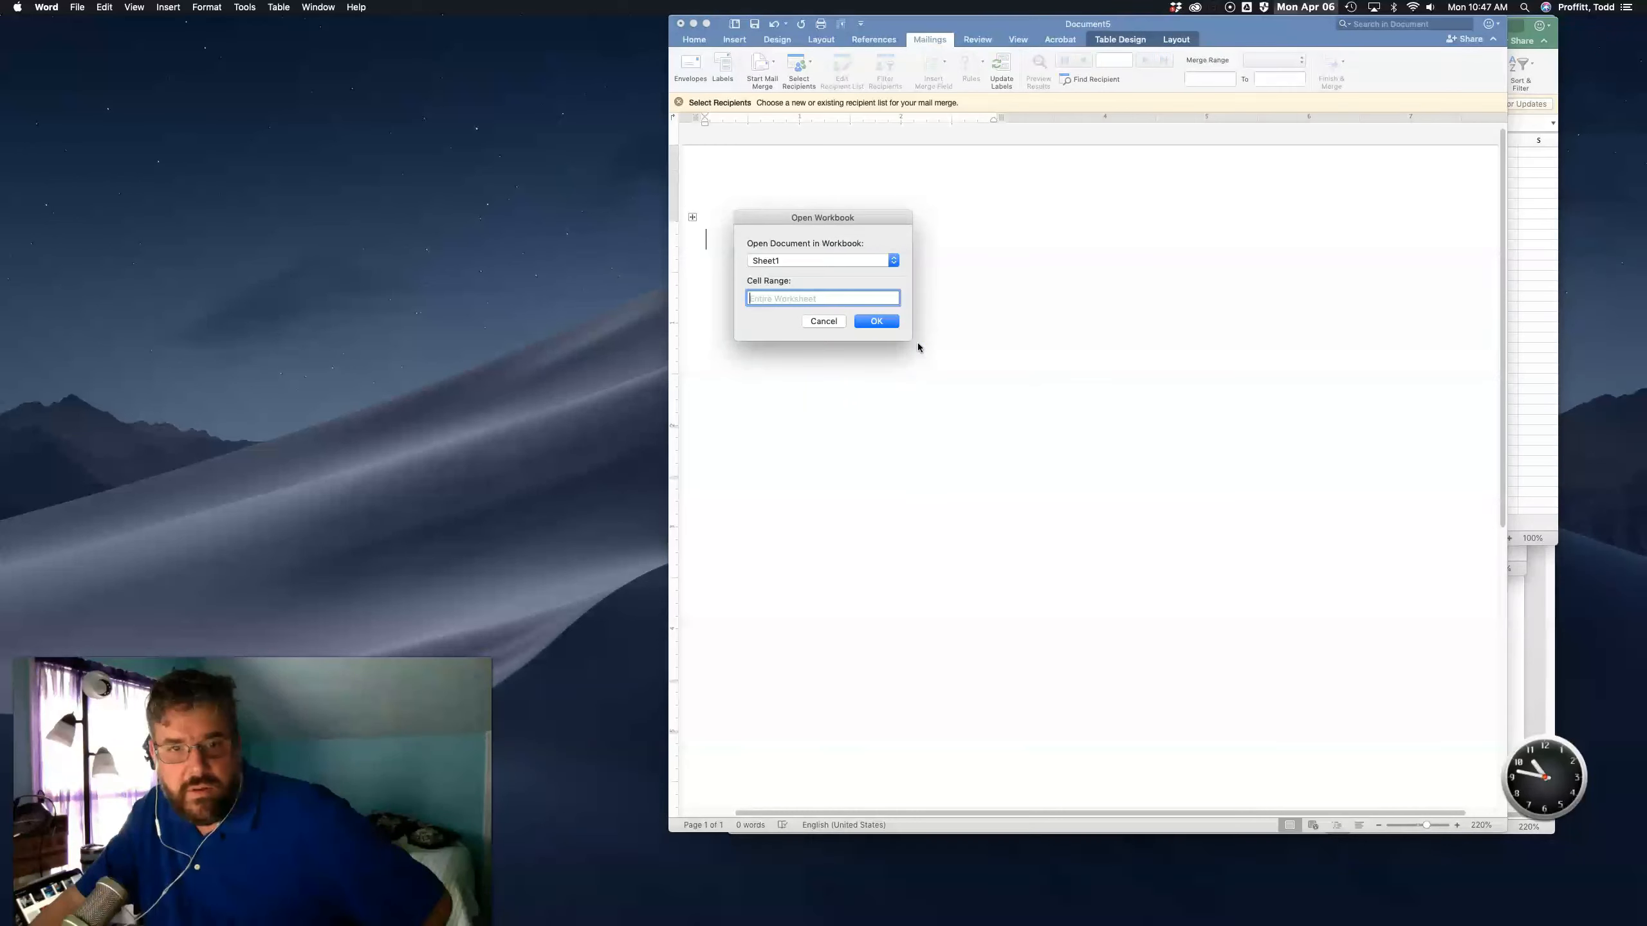
# - Keep Sheet1 with the entire worksheet as the data range and confirm the workbook import
pyautogui.click(895, 261)
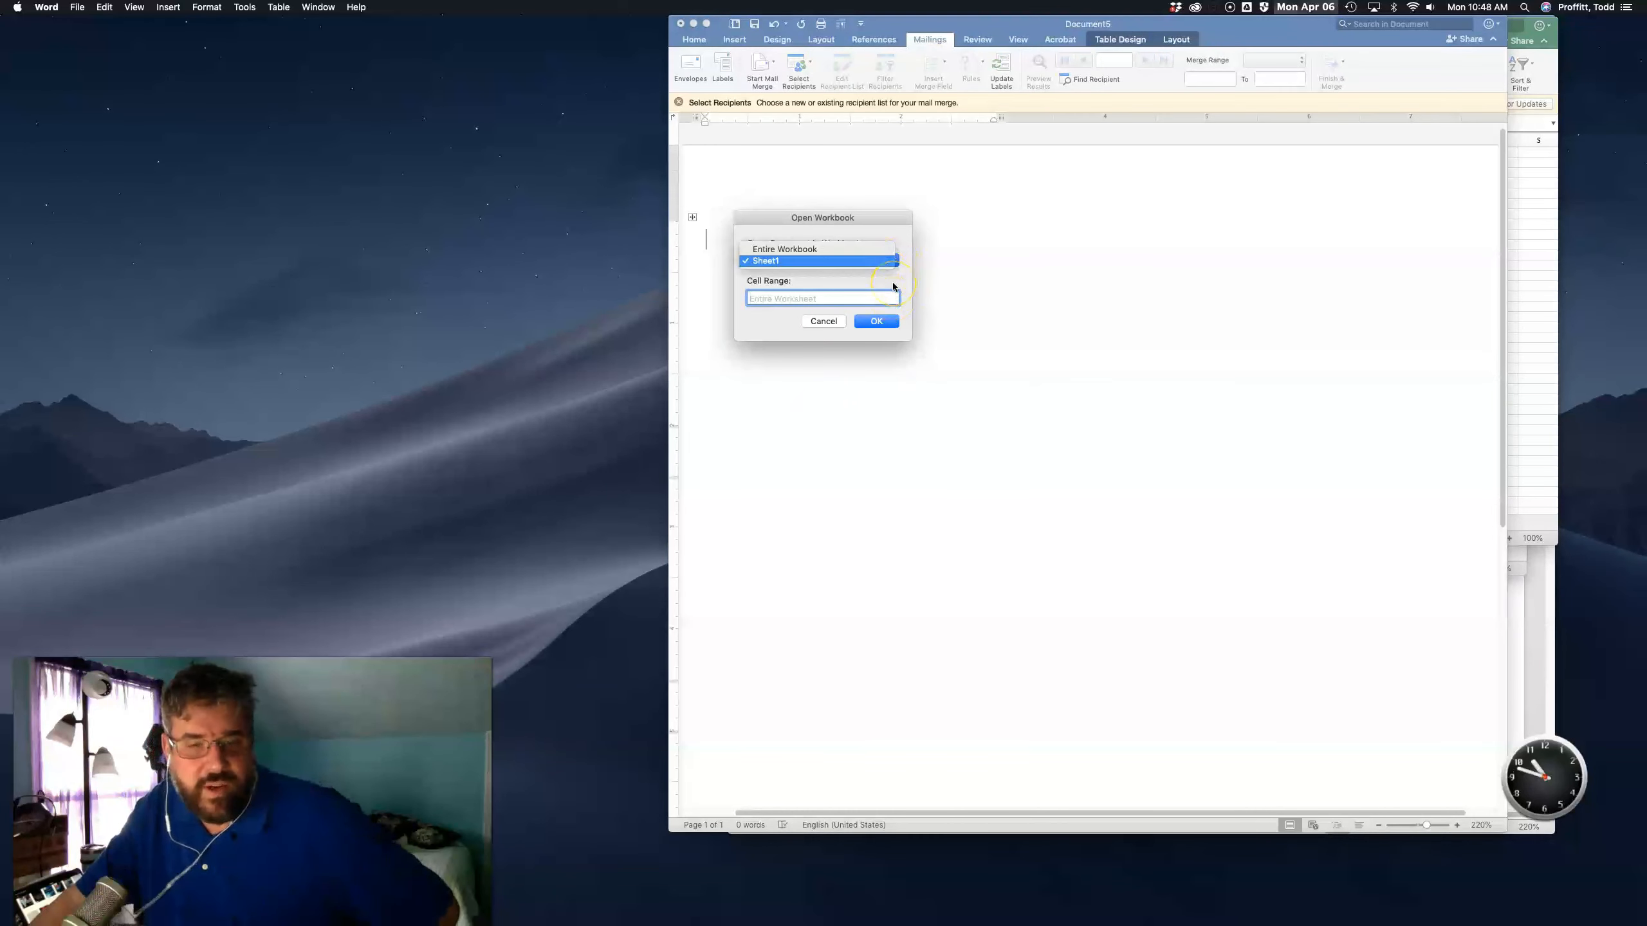
pyautogui.click(846, 260)
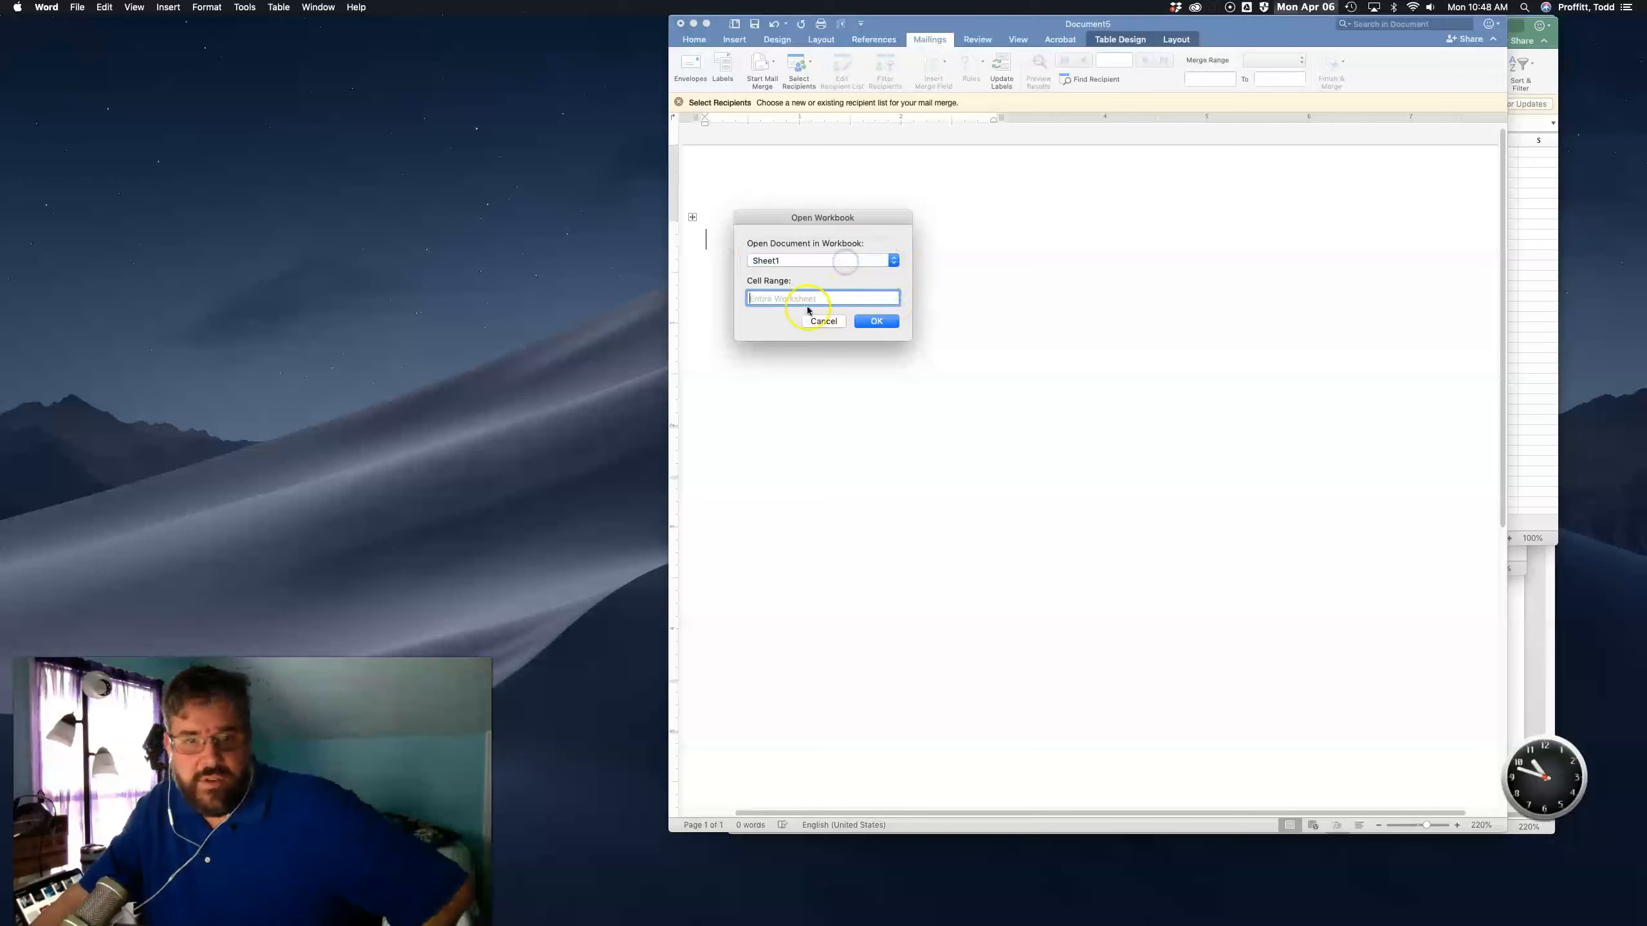
pyautogui.click(876, 321)
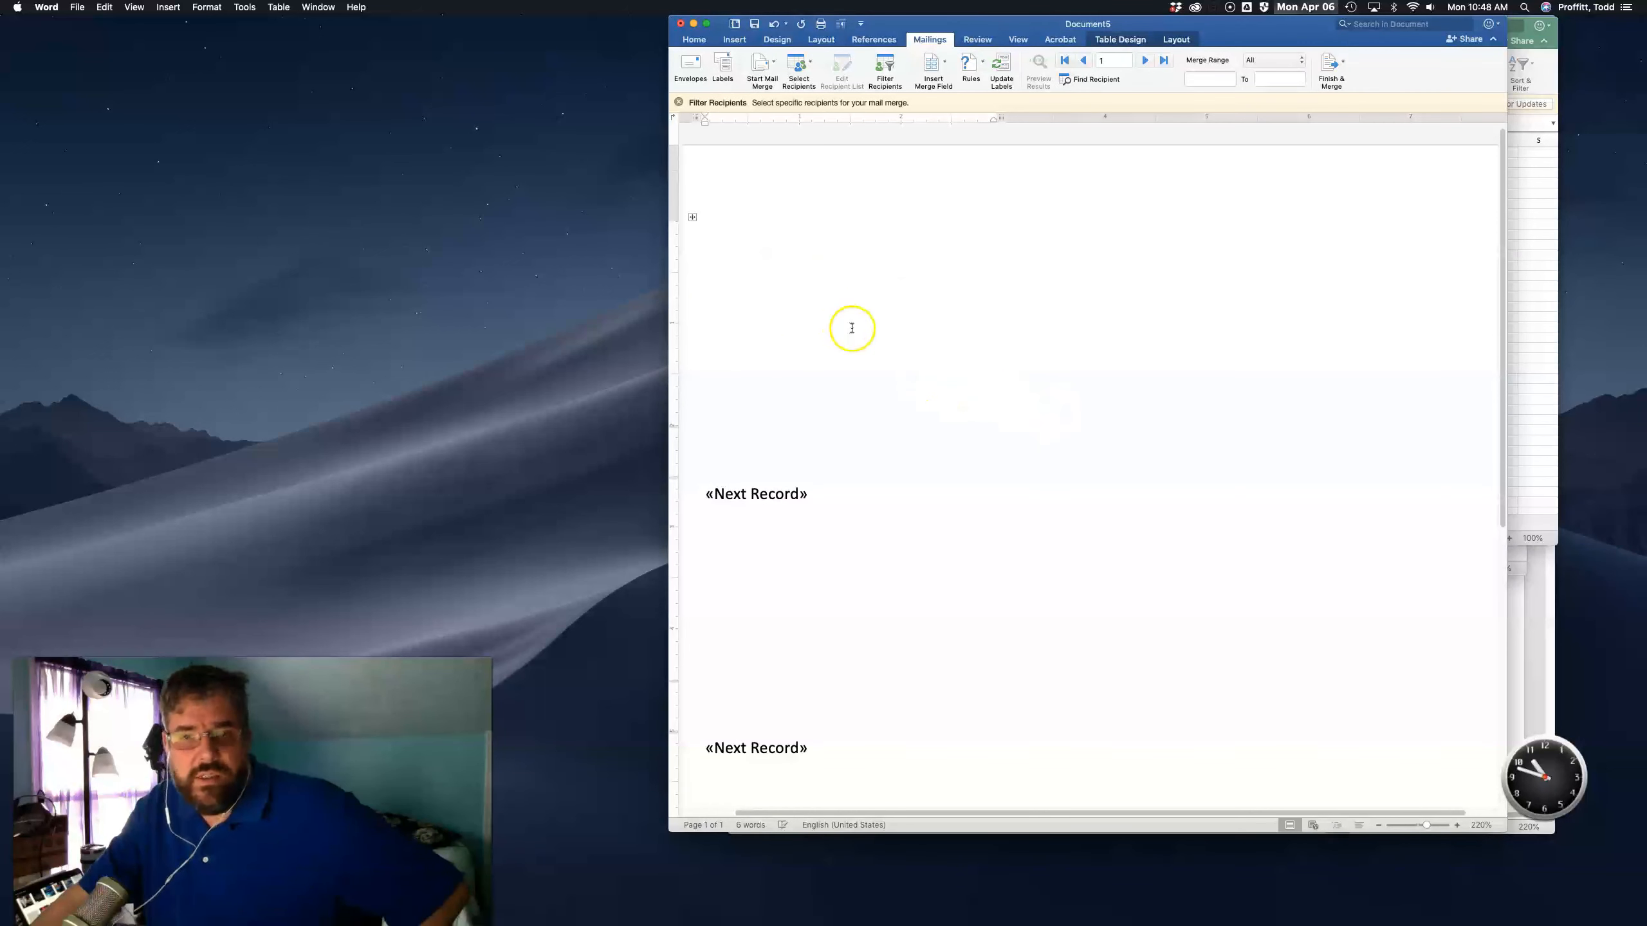
# - Review the label layout and the list of available merge fields
pyautogui.scroll(-8, 852, 327)
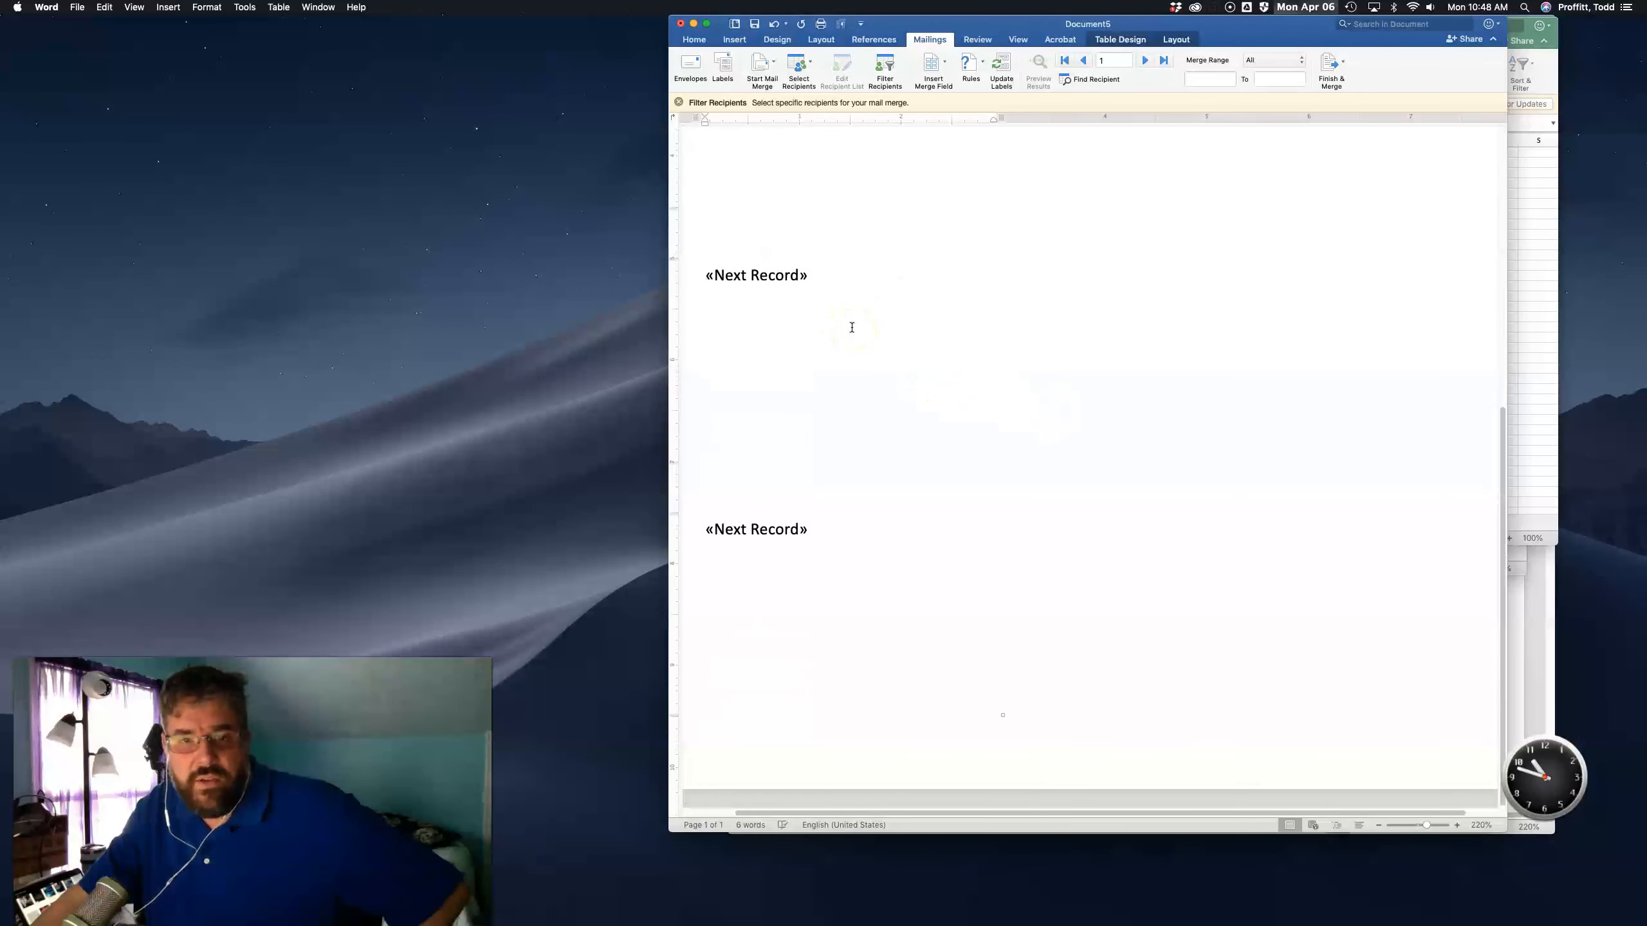
pyautogui.scroll(5, 852, 326)
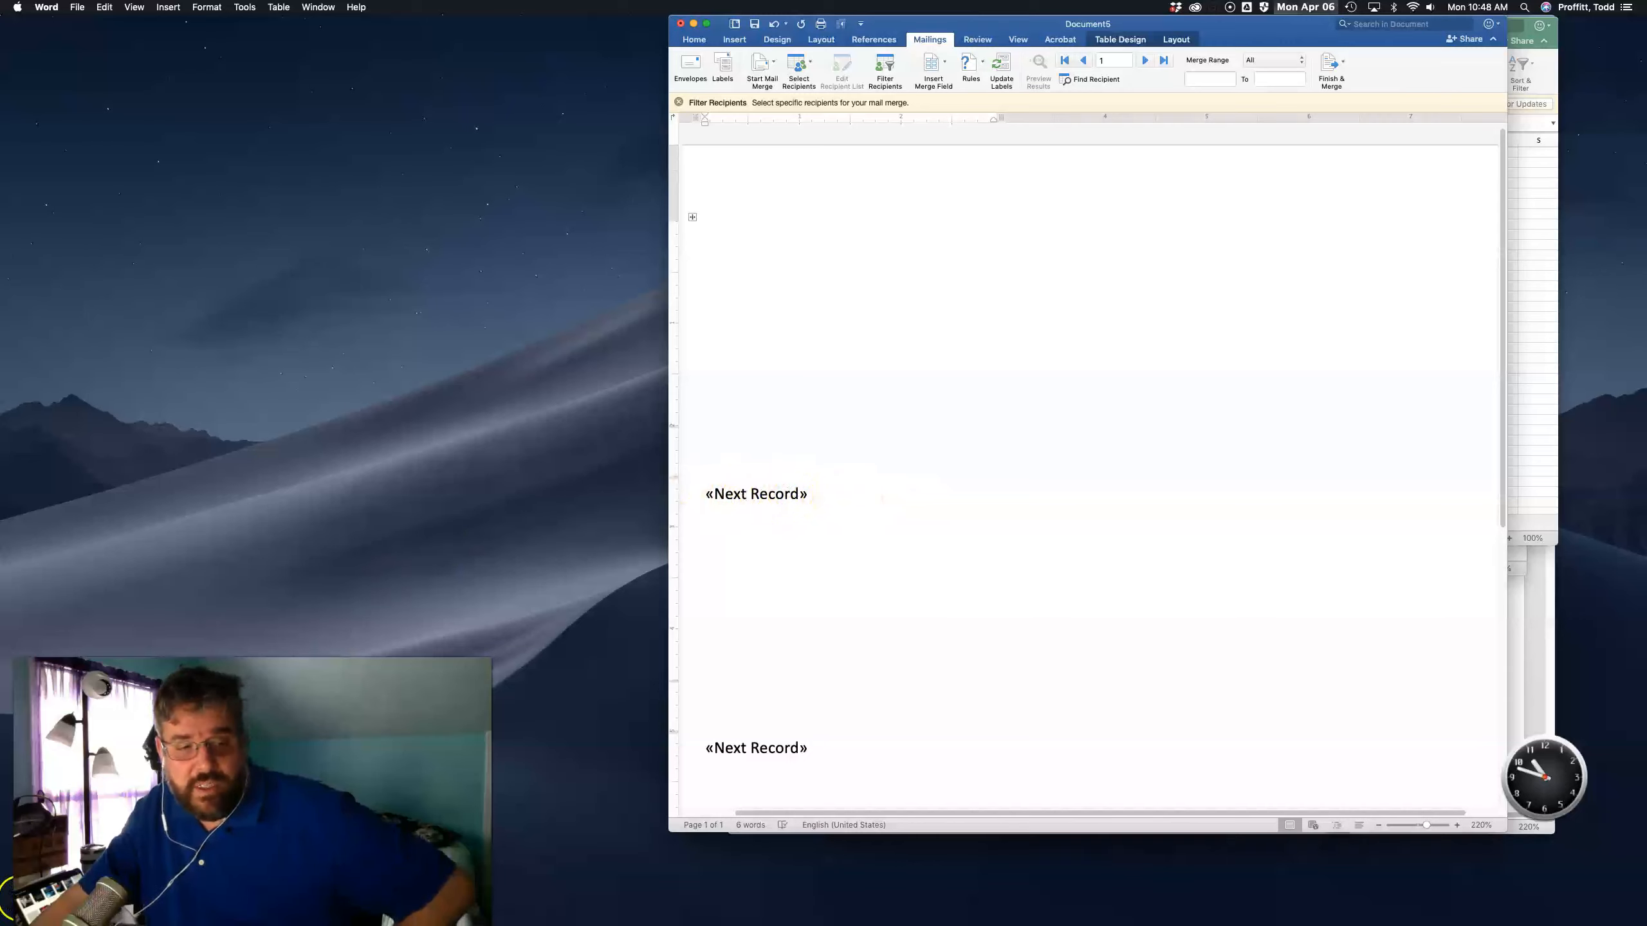
pyautogui.click(23, 898)
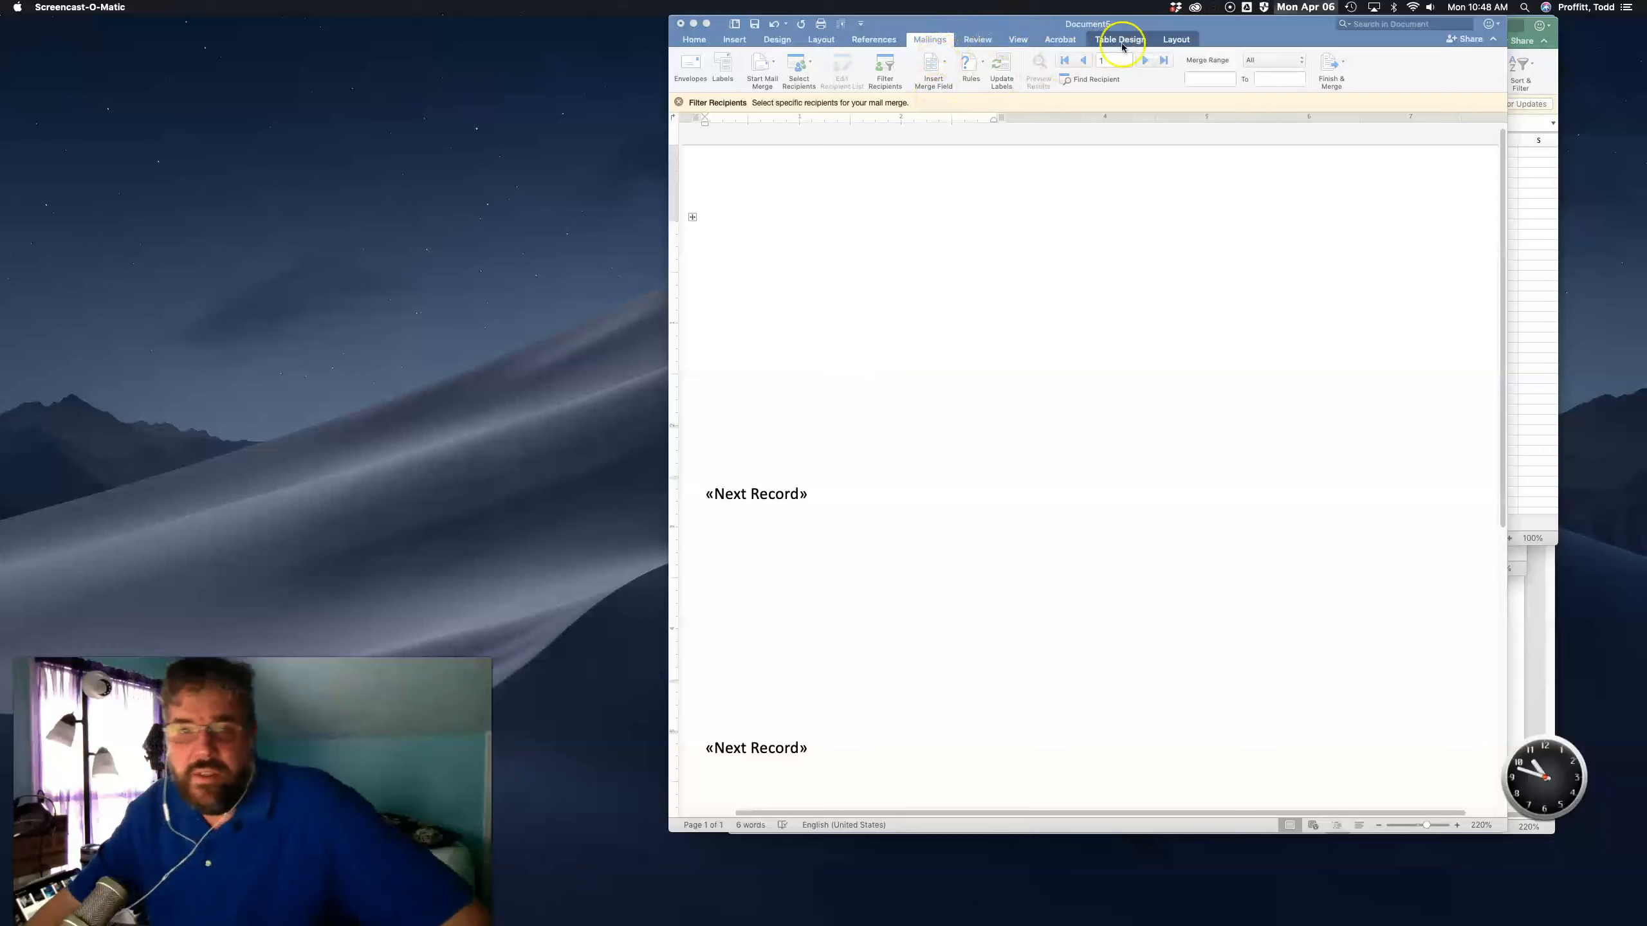
pyautogui.click(904, 286)
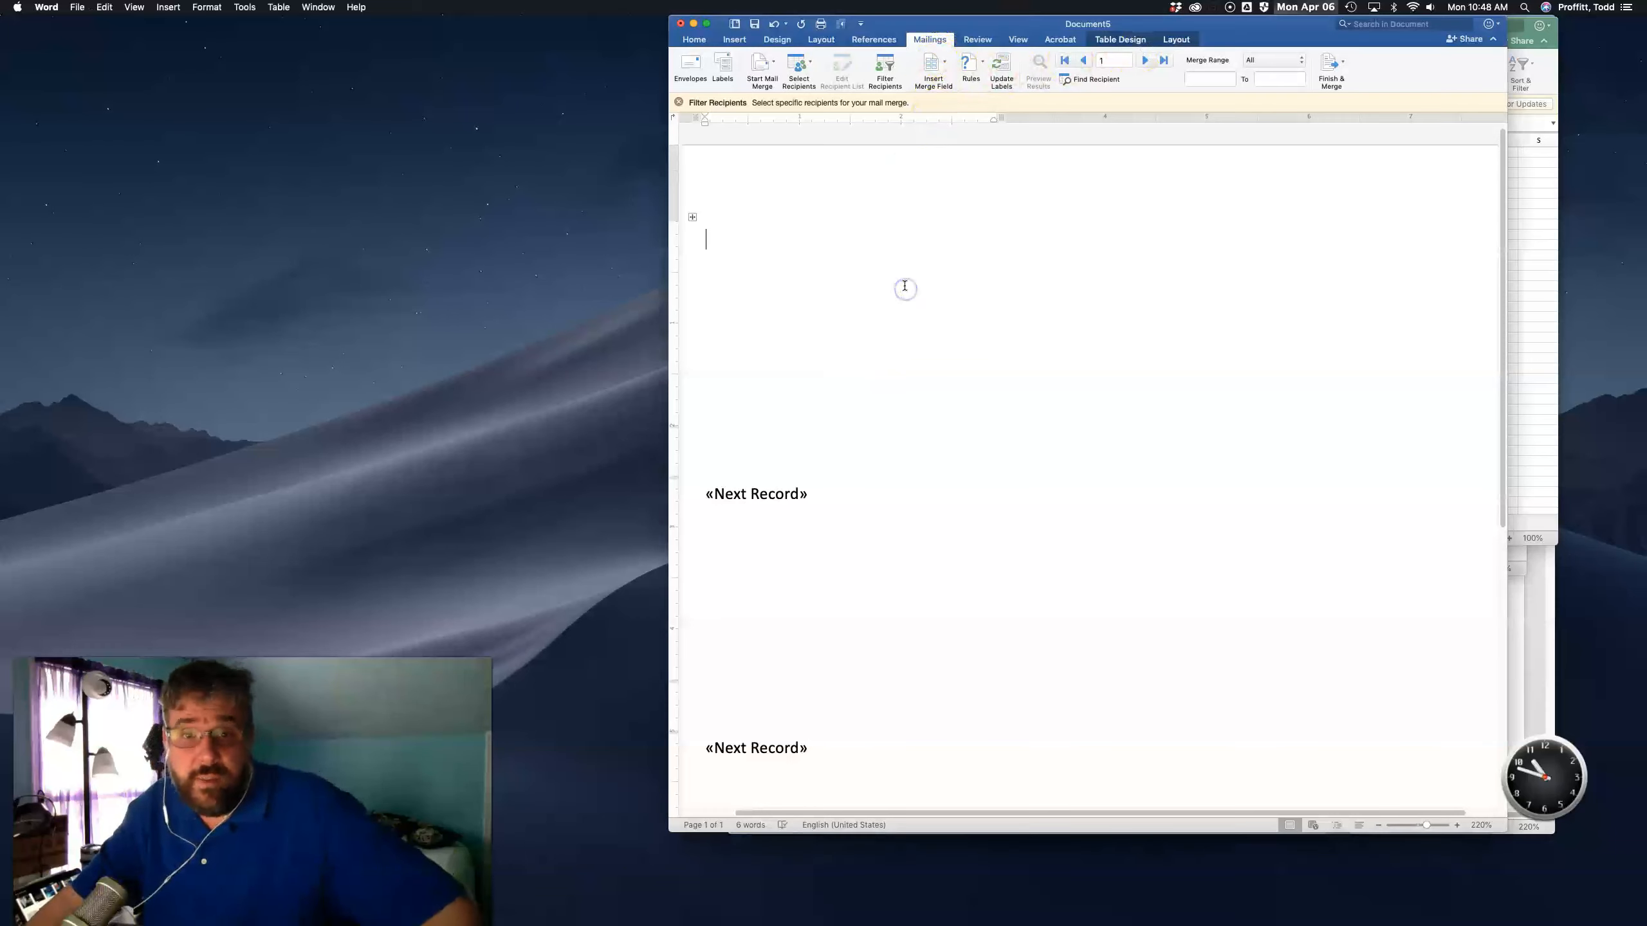
pyautogui.click(945, 65)
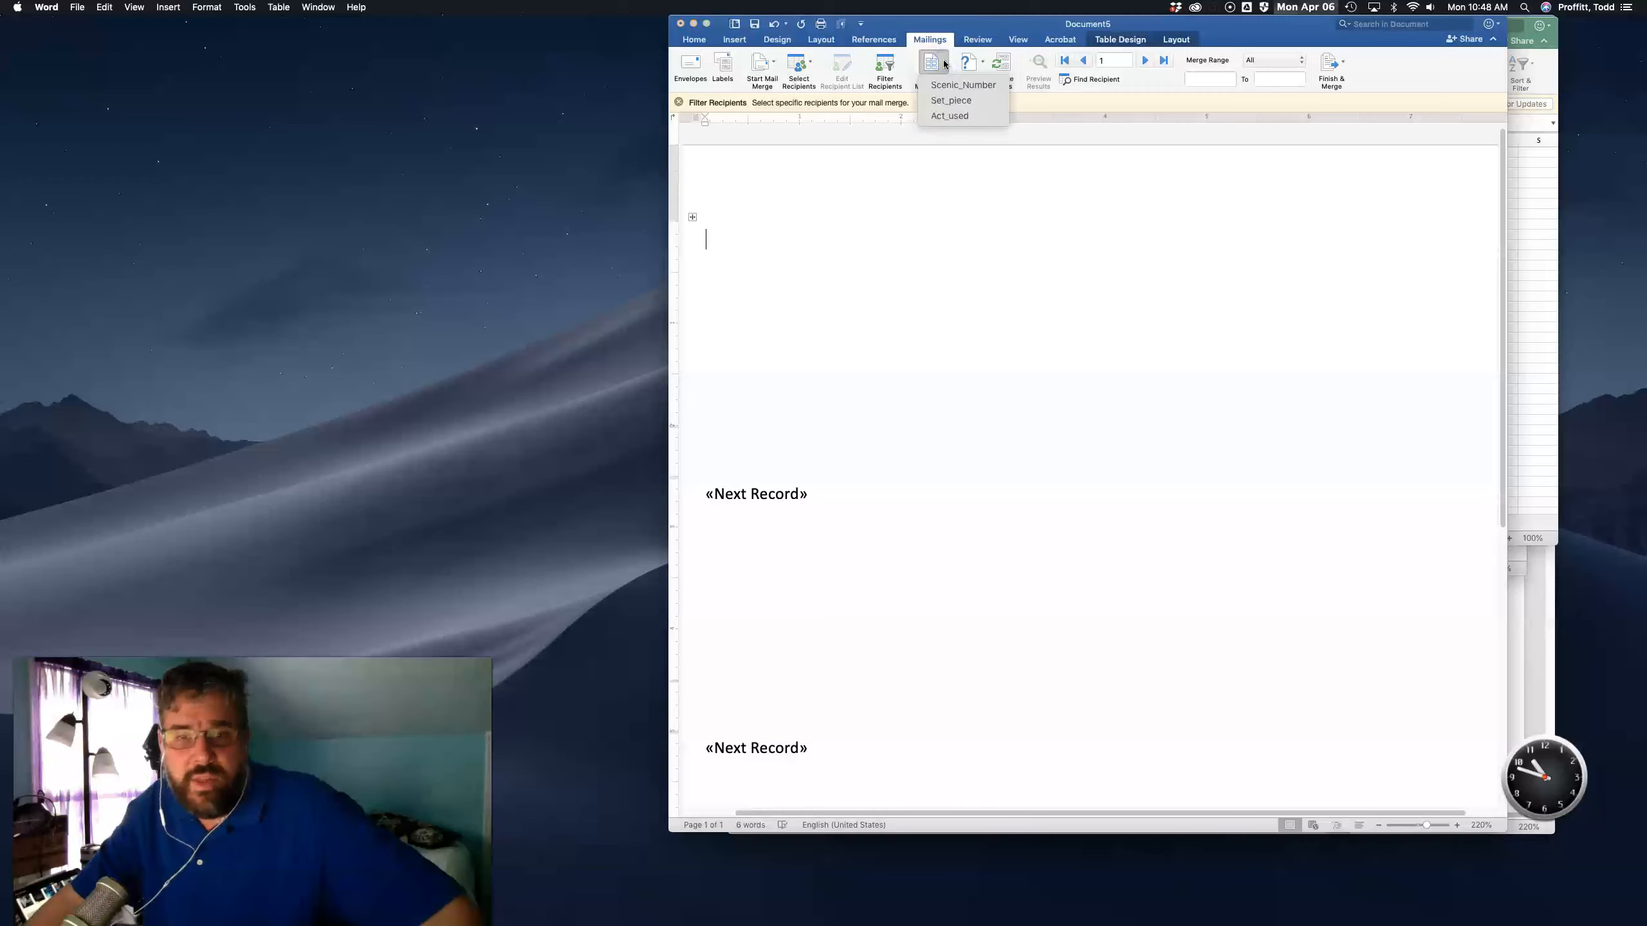
pyautogui.click(944, 64)
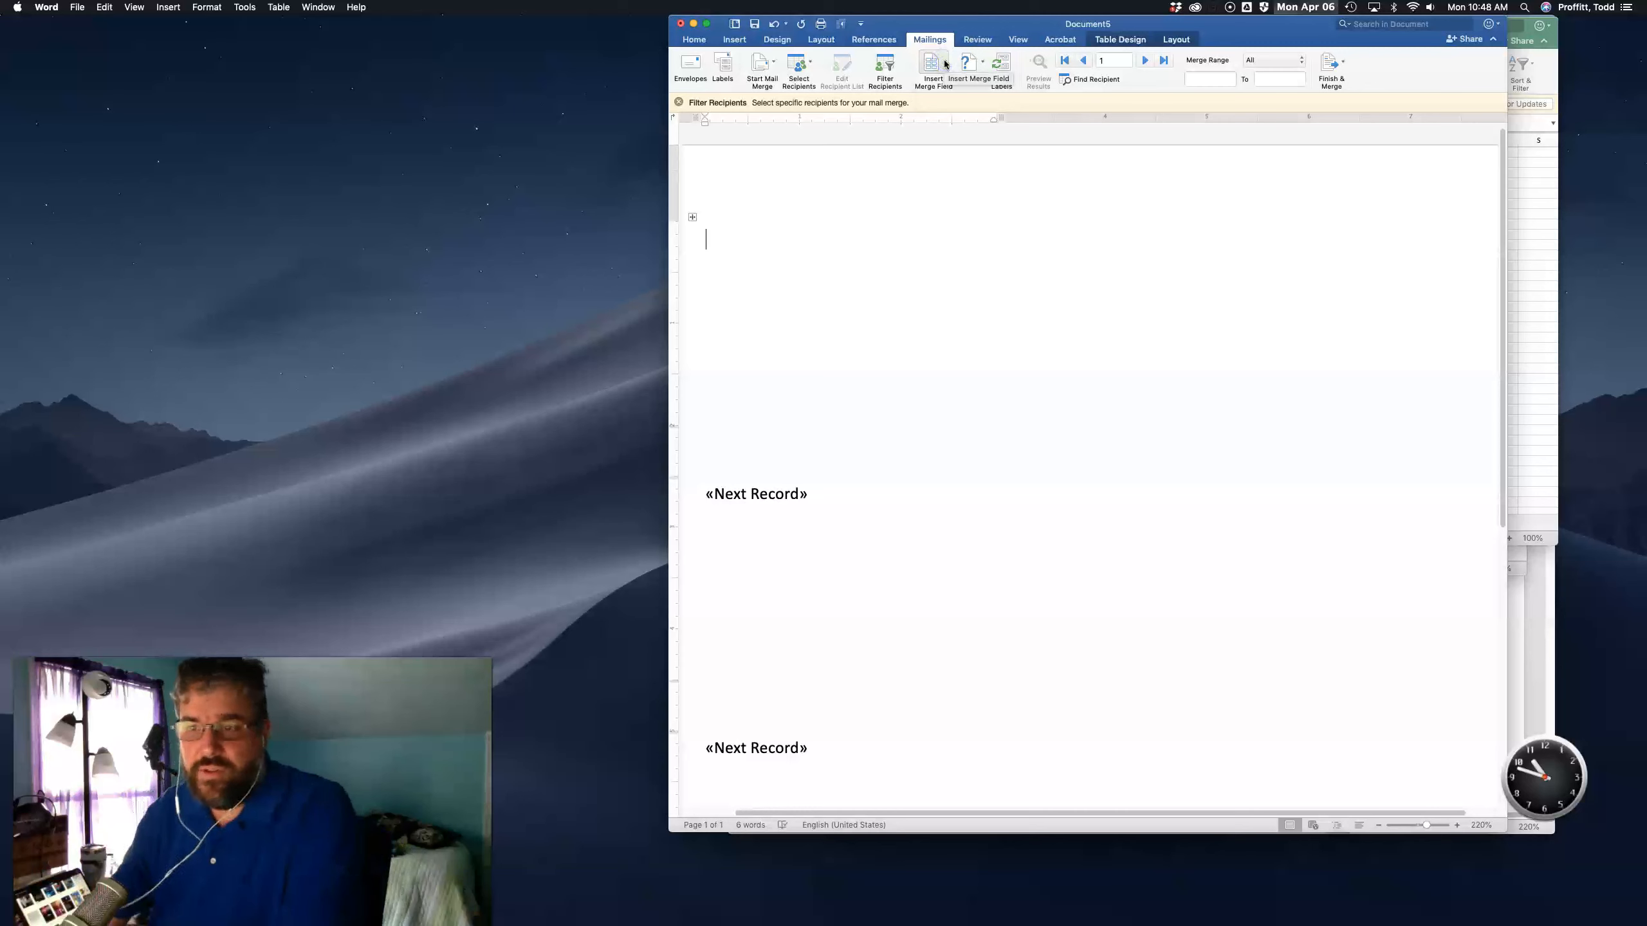
# - Move the Excel workbook window aside so it sits next to the label document
pyautogui.click(1520, 170)
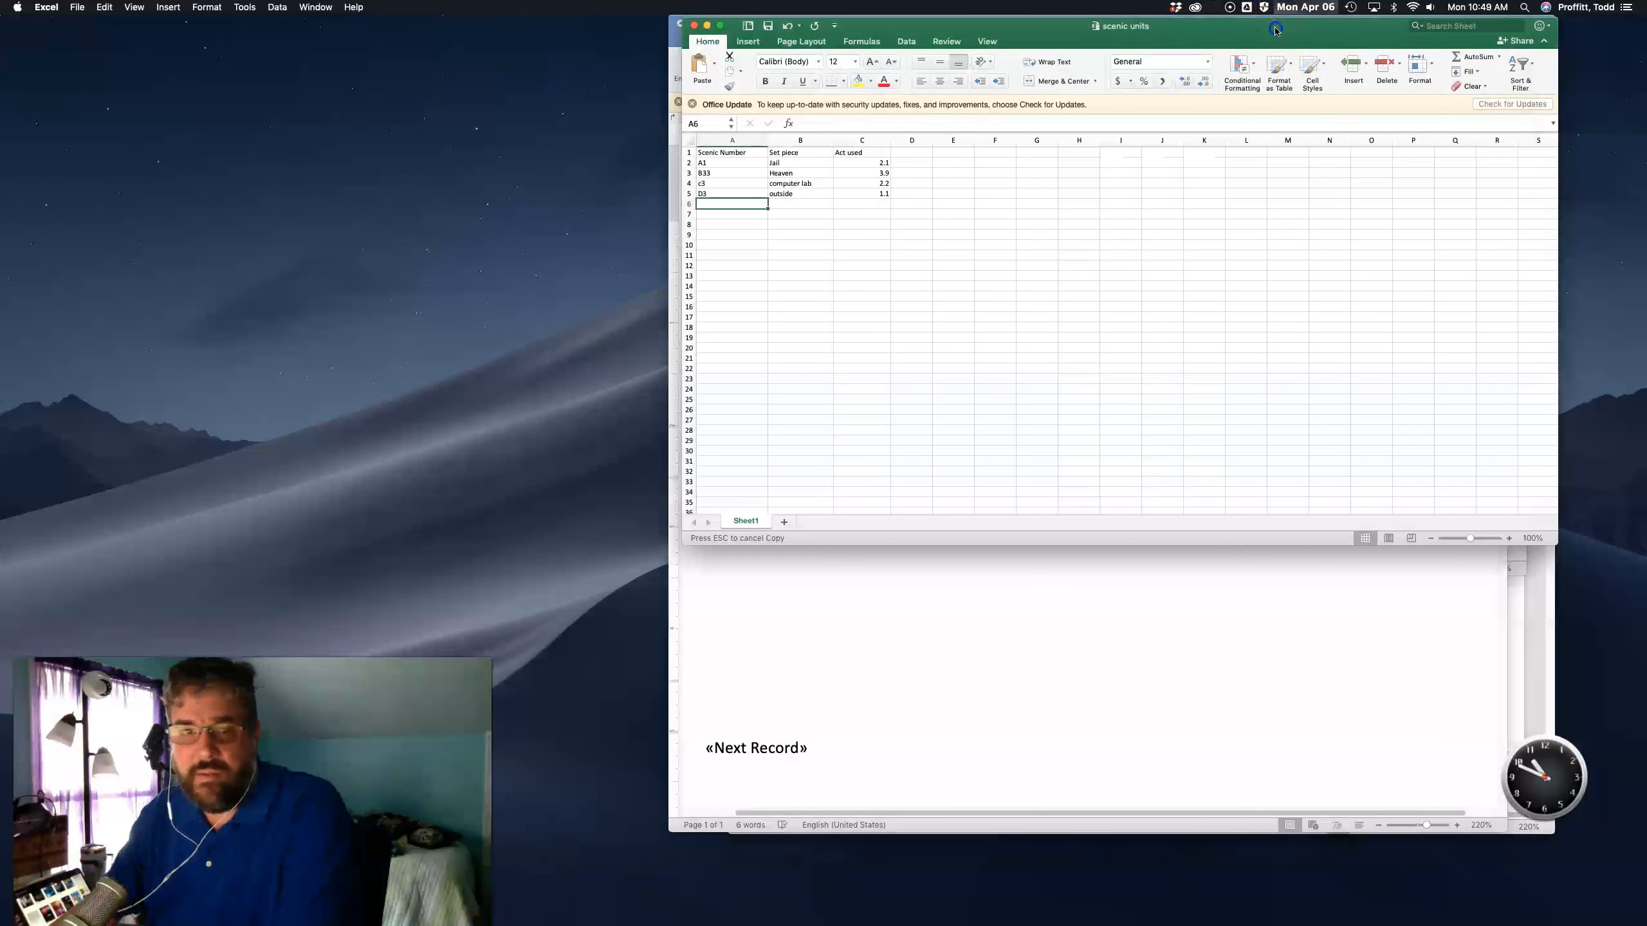
pyautogui.moveTo(1274, 30); pyautogui.dragTo(795, 28)
pyautogui.click(1214, 276)
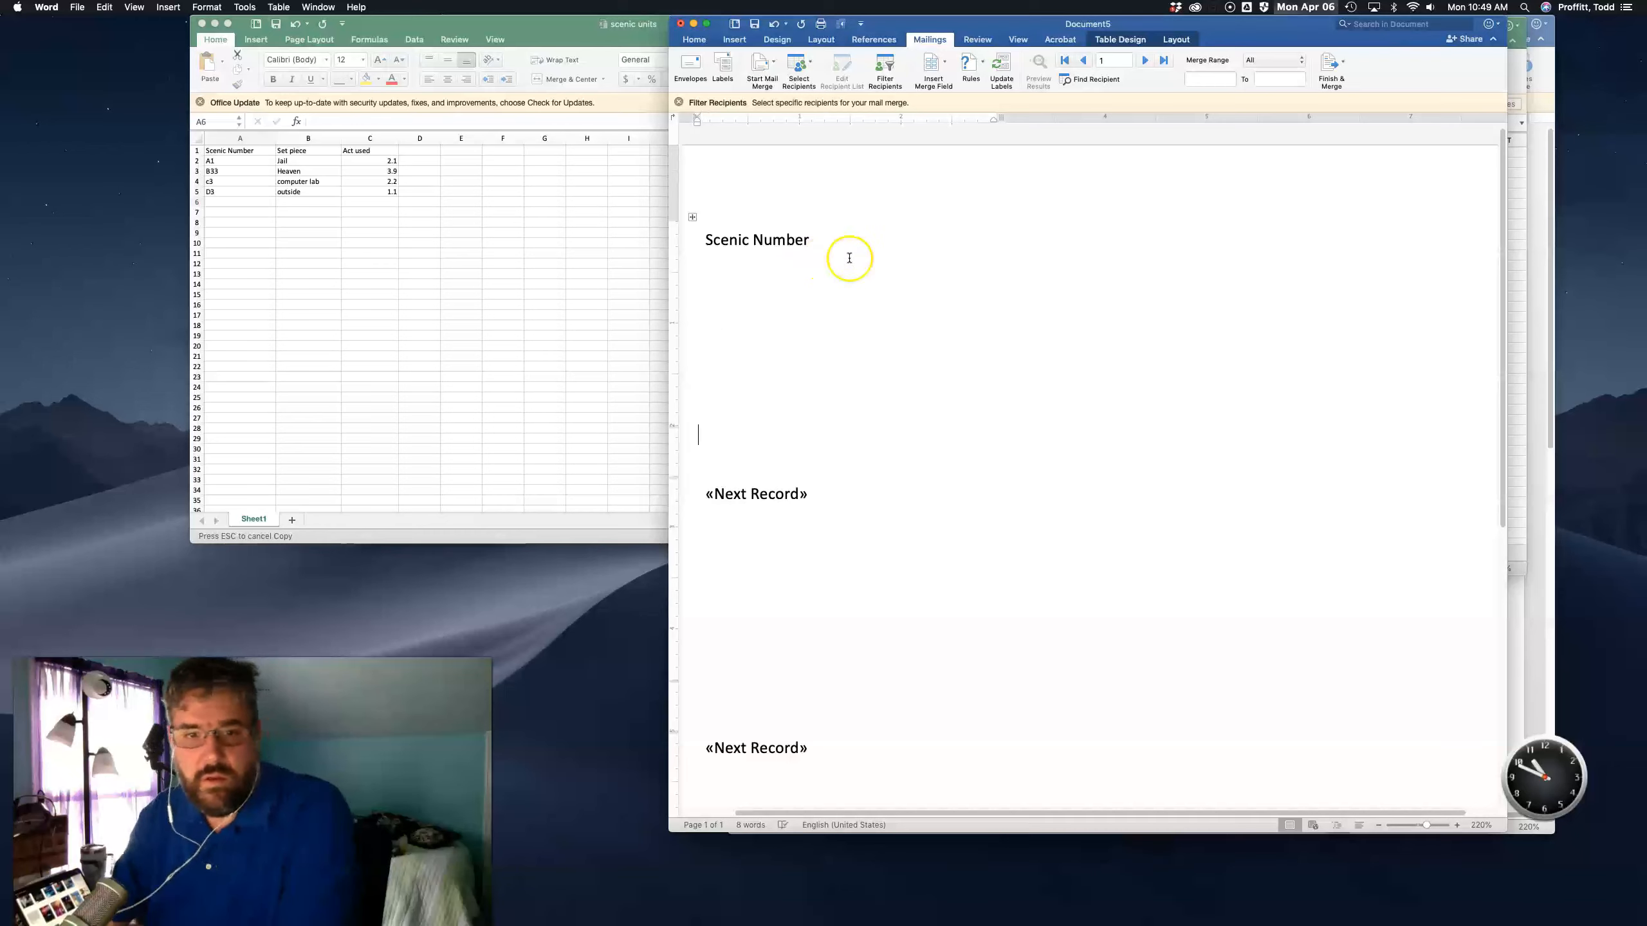
# - Add the label lines "Set piece:" and "Act Used:" below "Scenic Number" and add a colon after "Scenic Number"
pyautogui.click(847, 235)
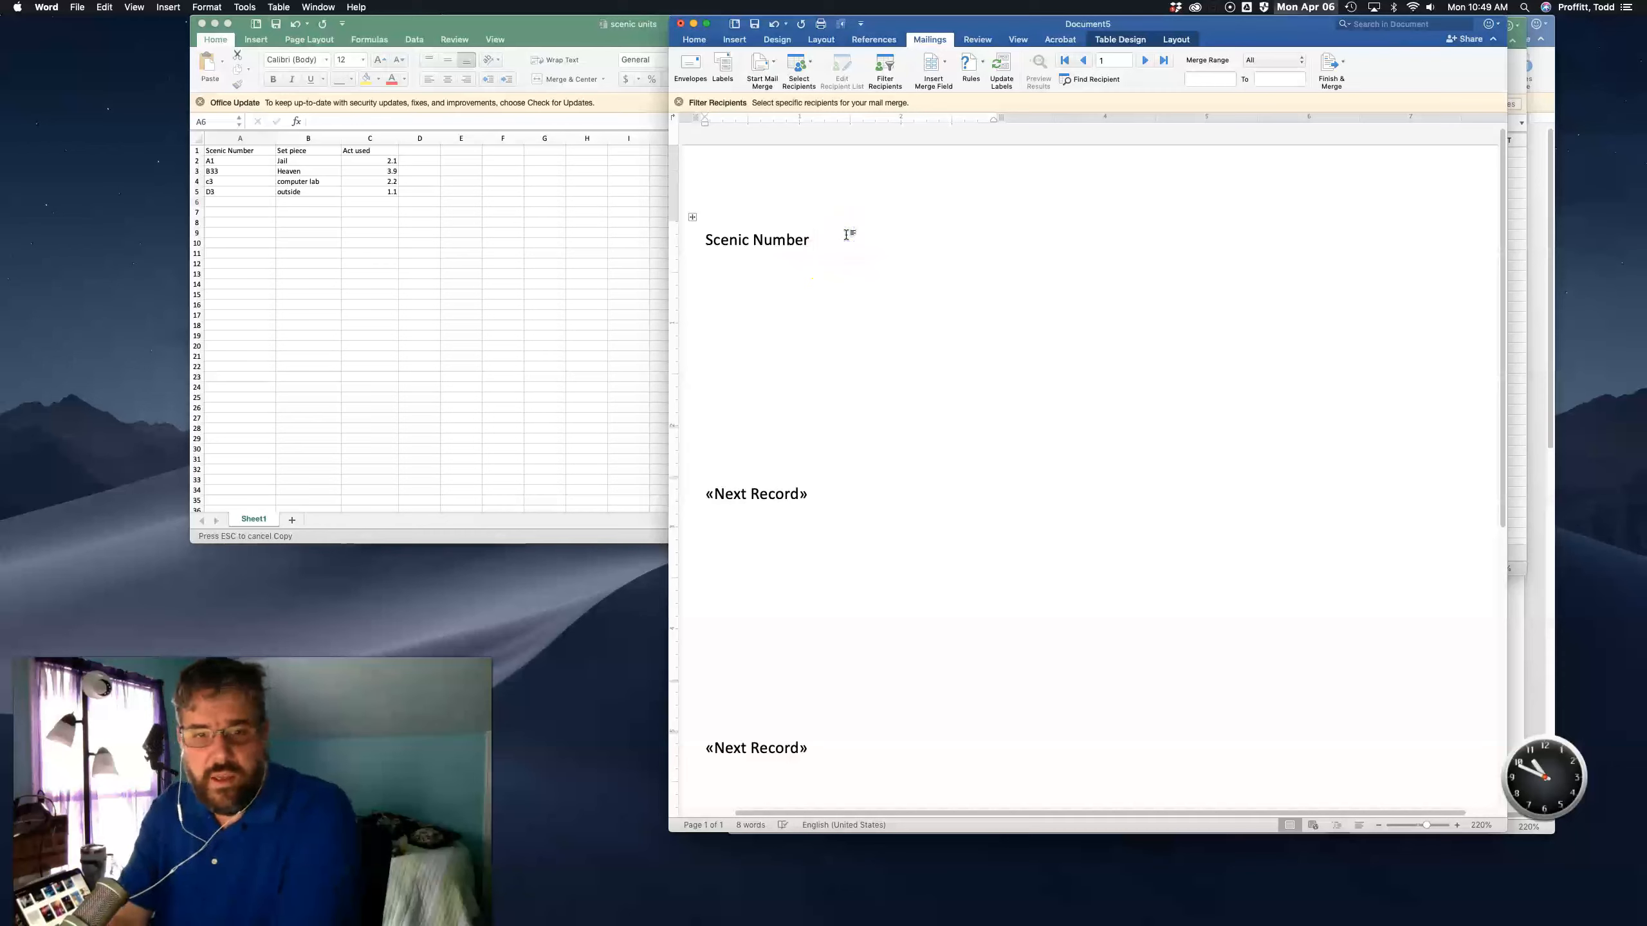
pyautogui.press('Return')
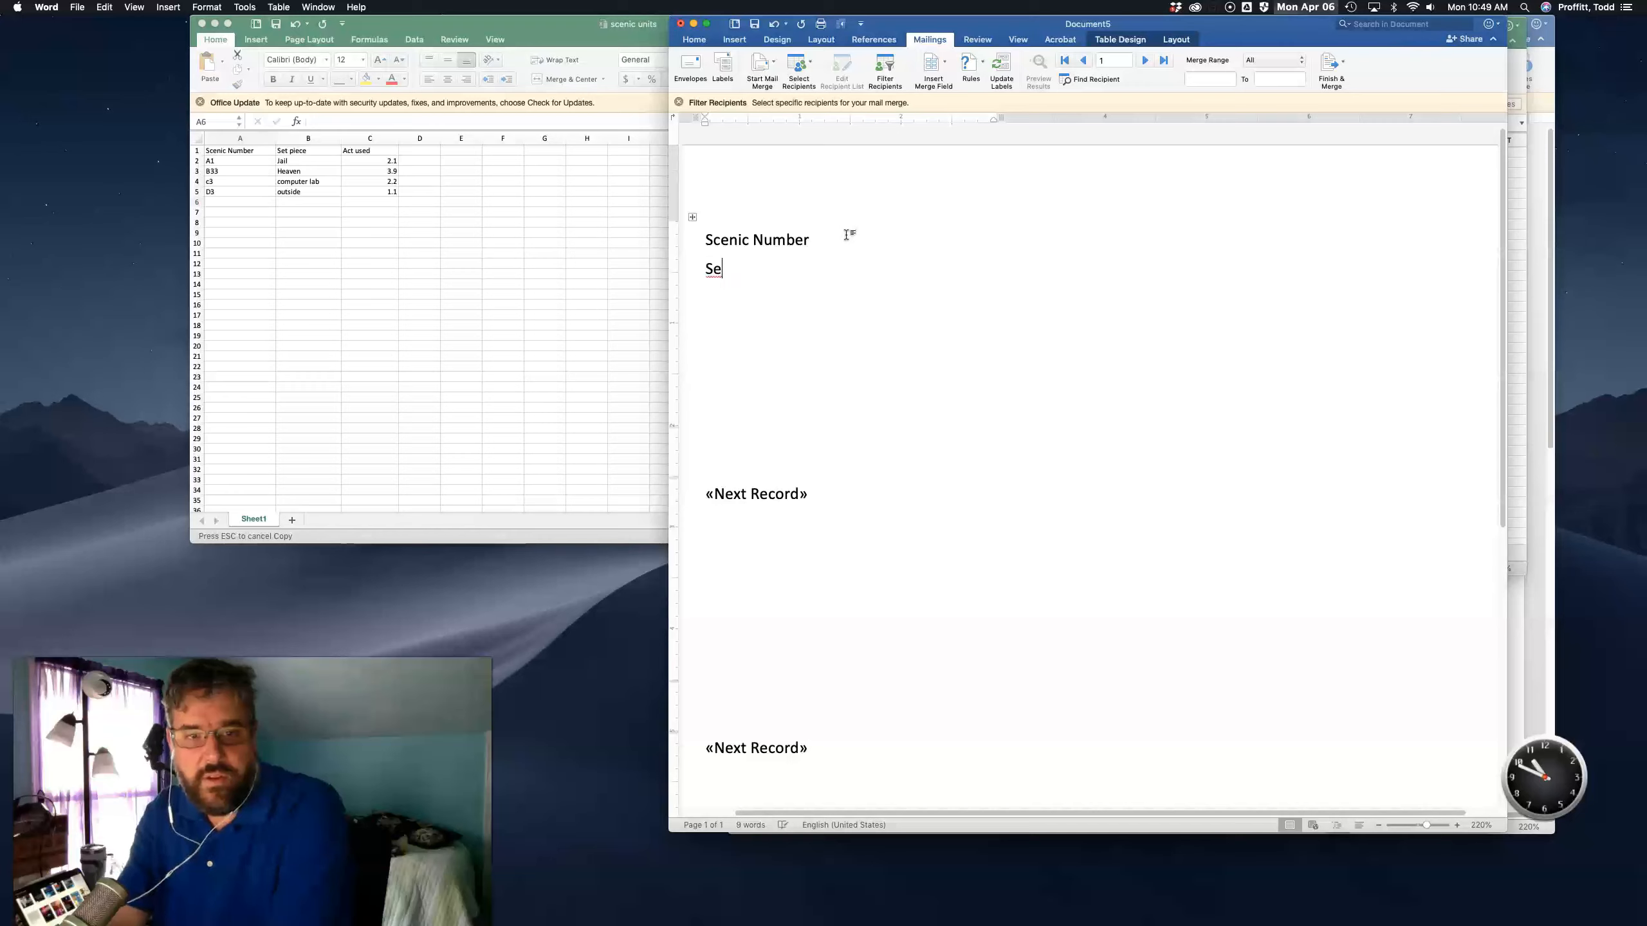
pyautogui.write('Set piece')
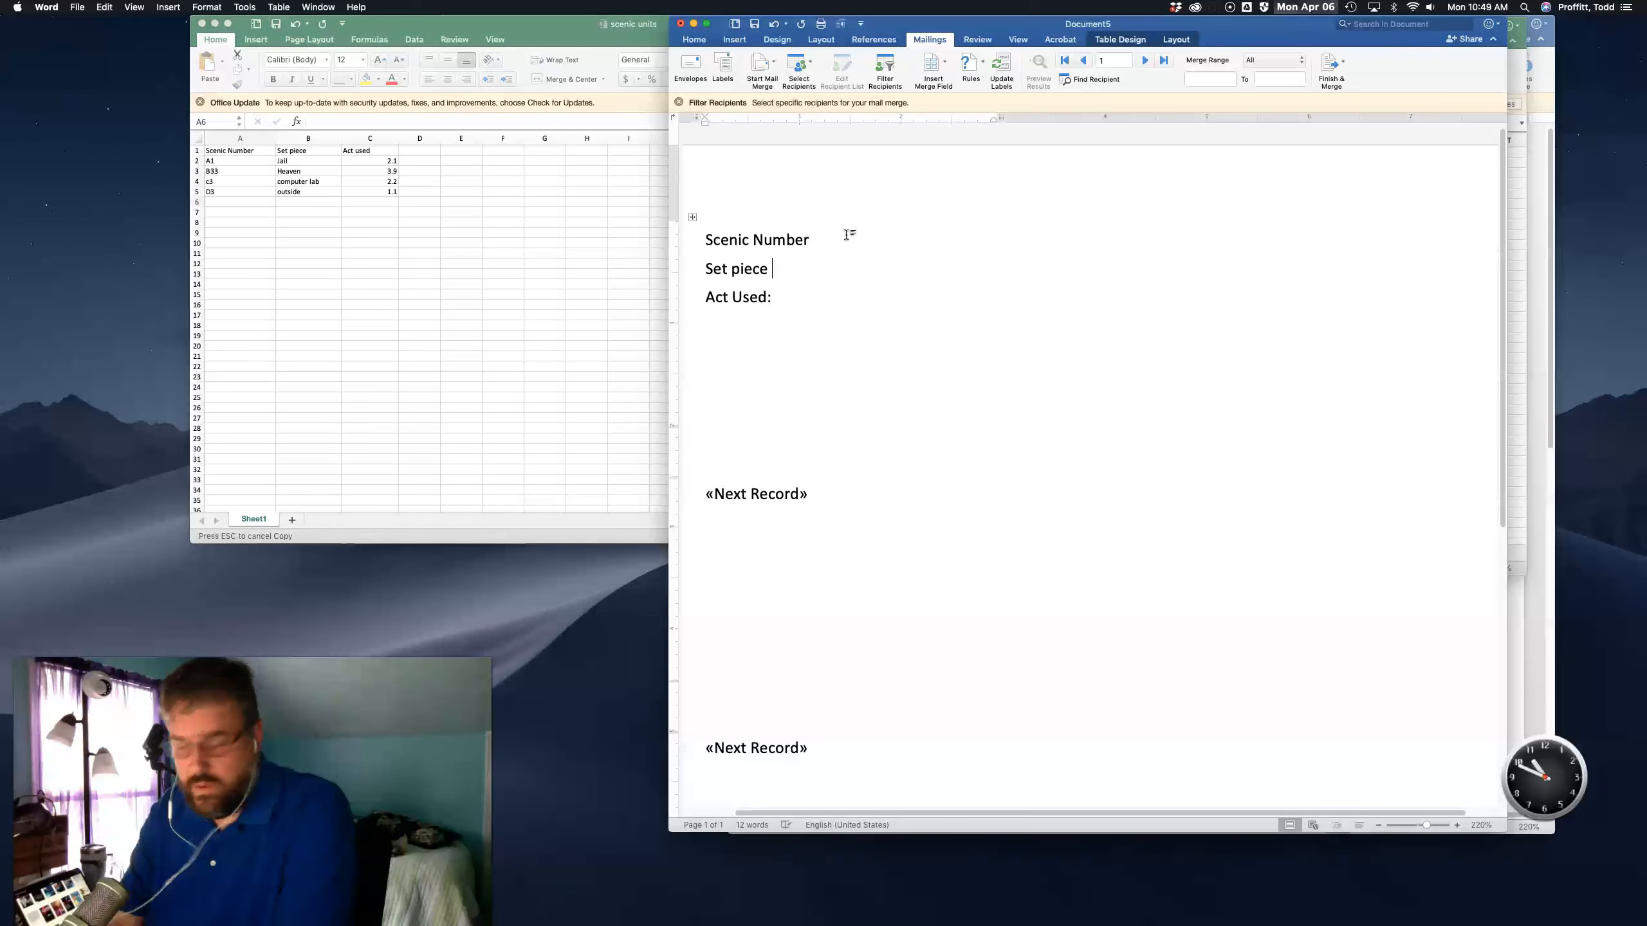
pyautogui.write(':')
pyautogui.press('Up')
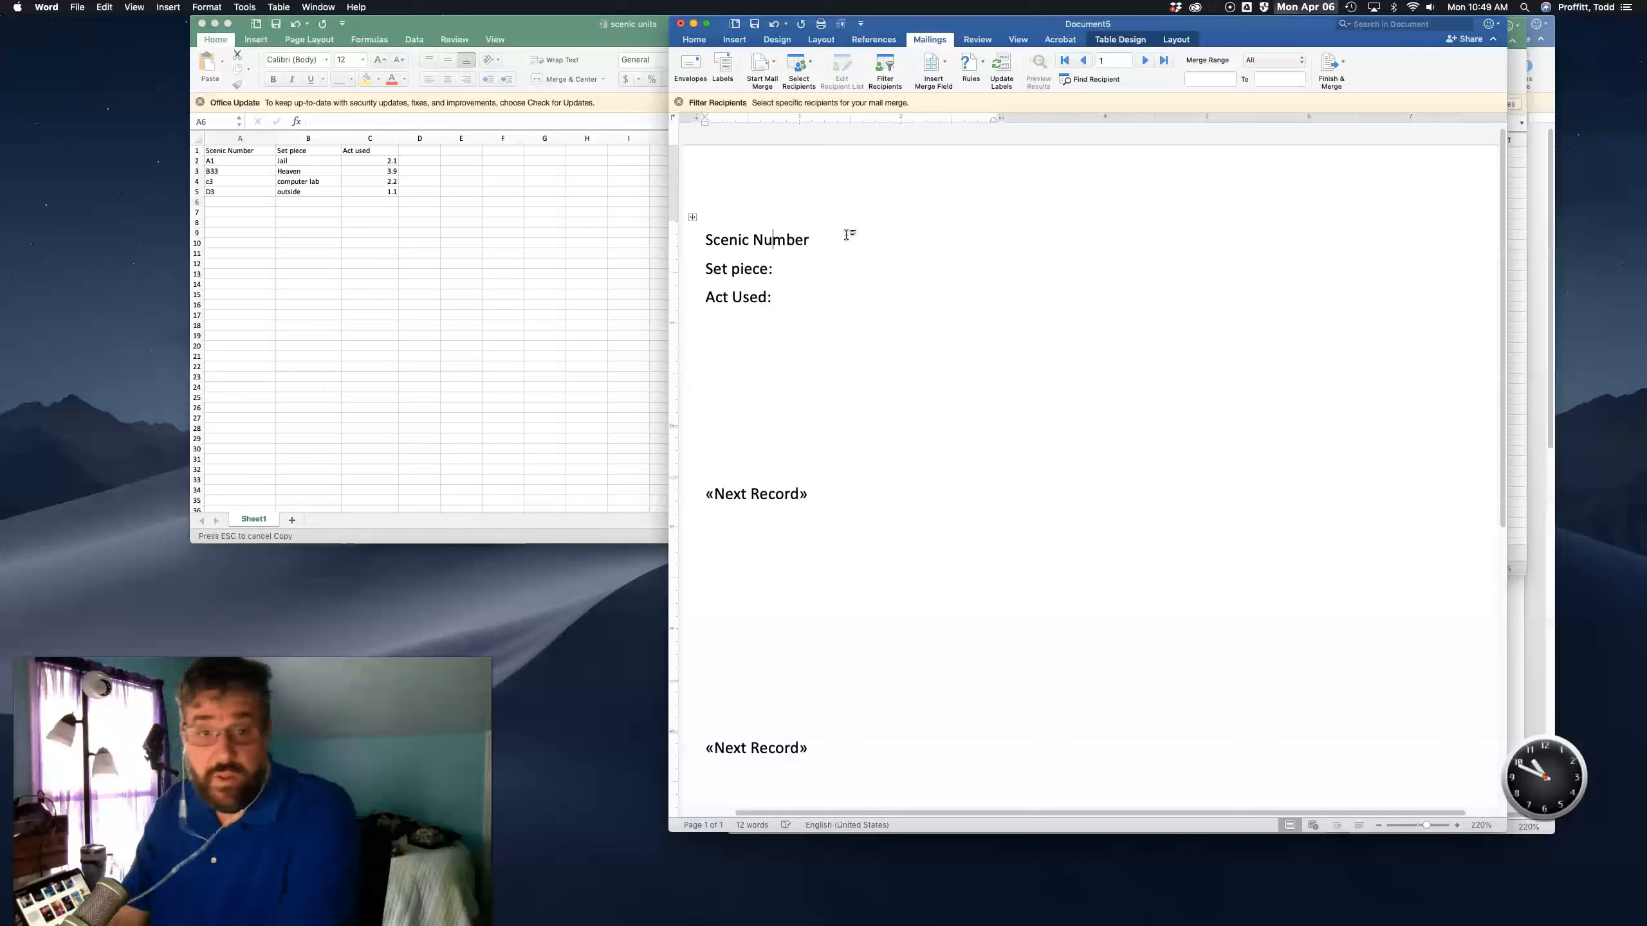
pyautogui.write(':')
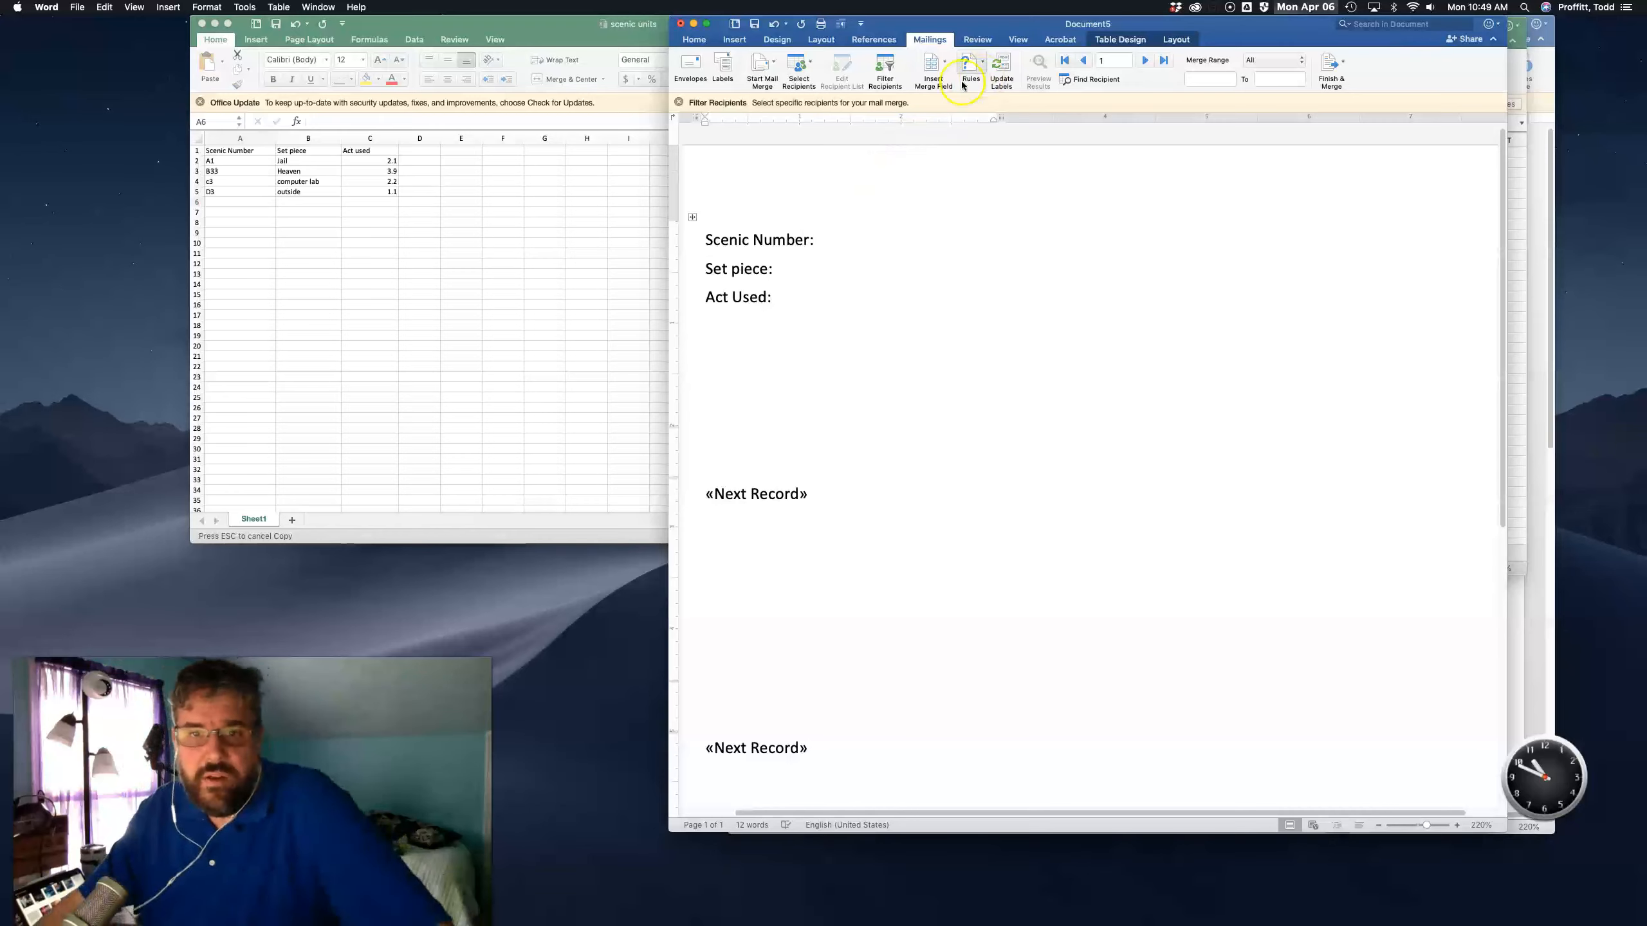
# - Insert the Scenic_Number merge field after the "Scenic Number:" label
pyautogui.click(945, 73)
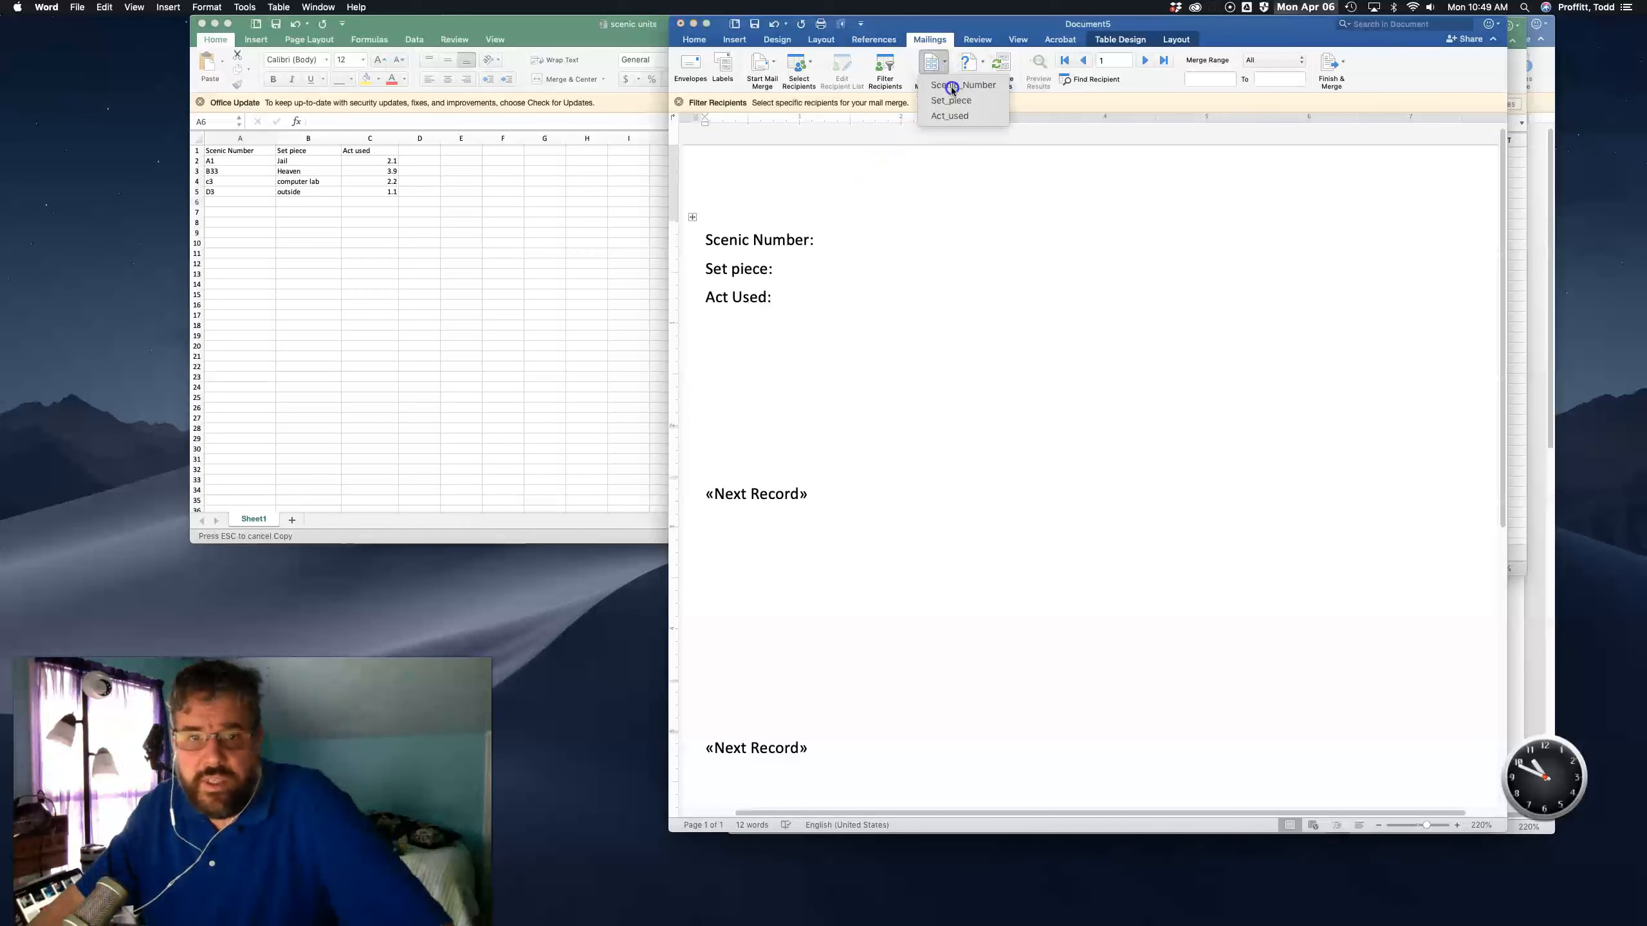
pyautogui.click(963, 85)
pyautogui.click(815, 242)
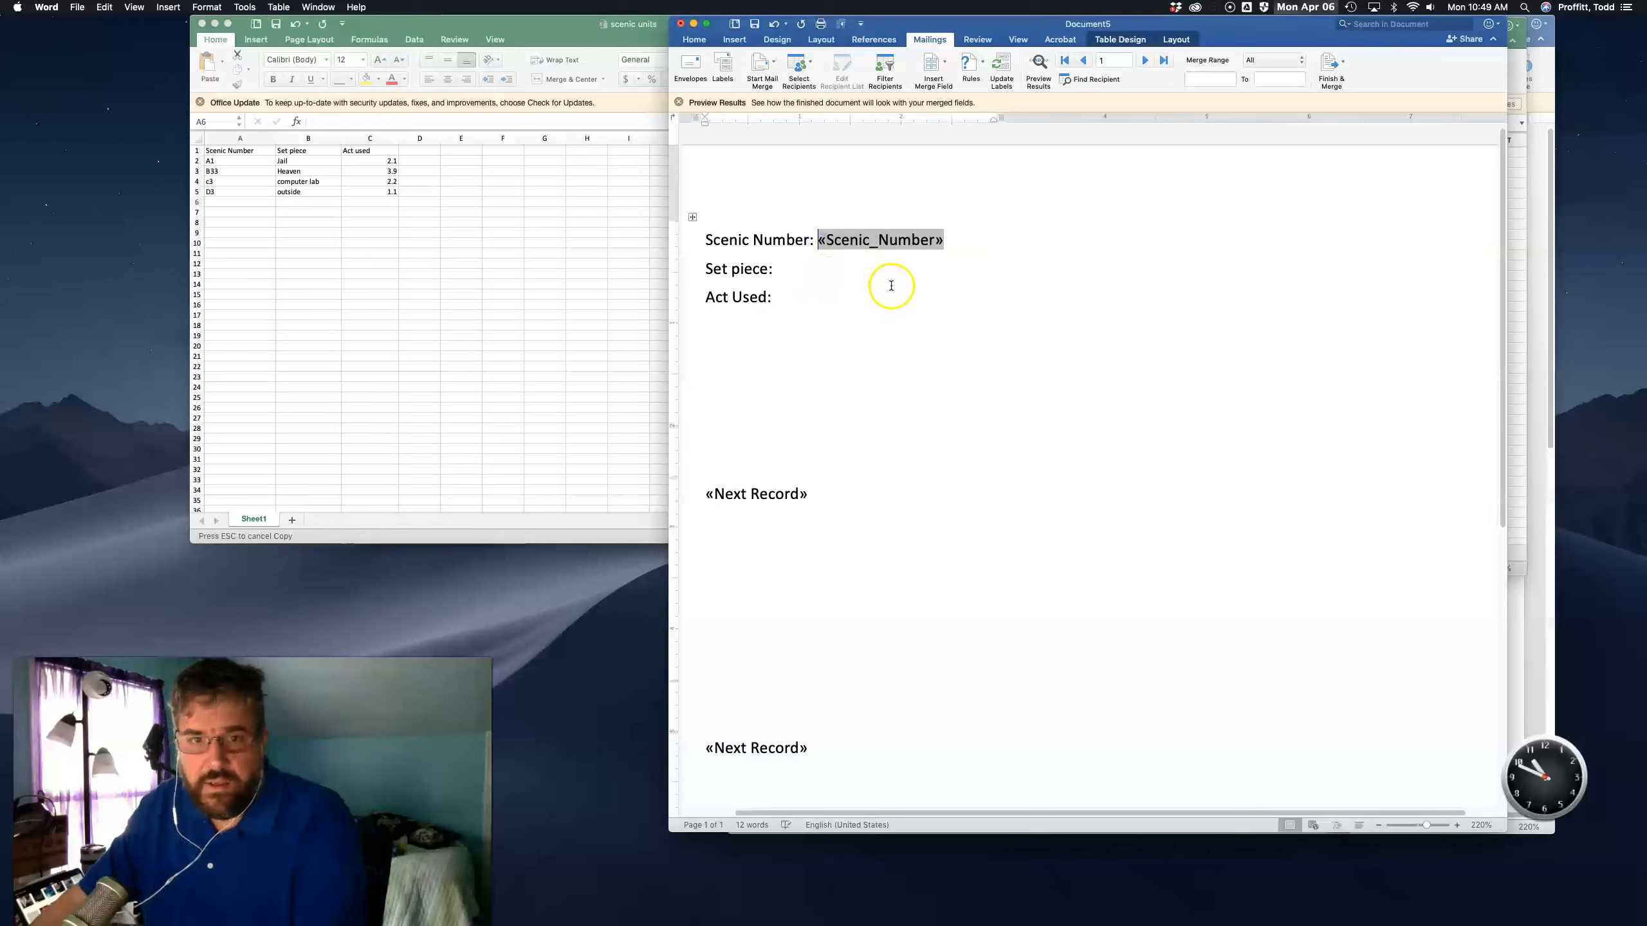
# - Insert the Set_piece and Act_used merge fields after their matching labels
pyautogui.click(814, 272)
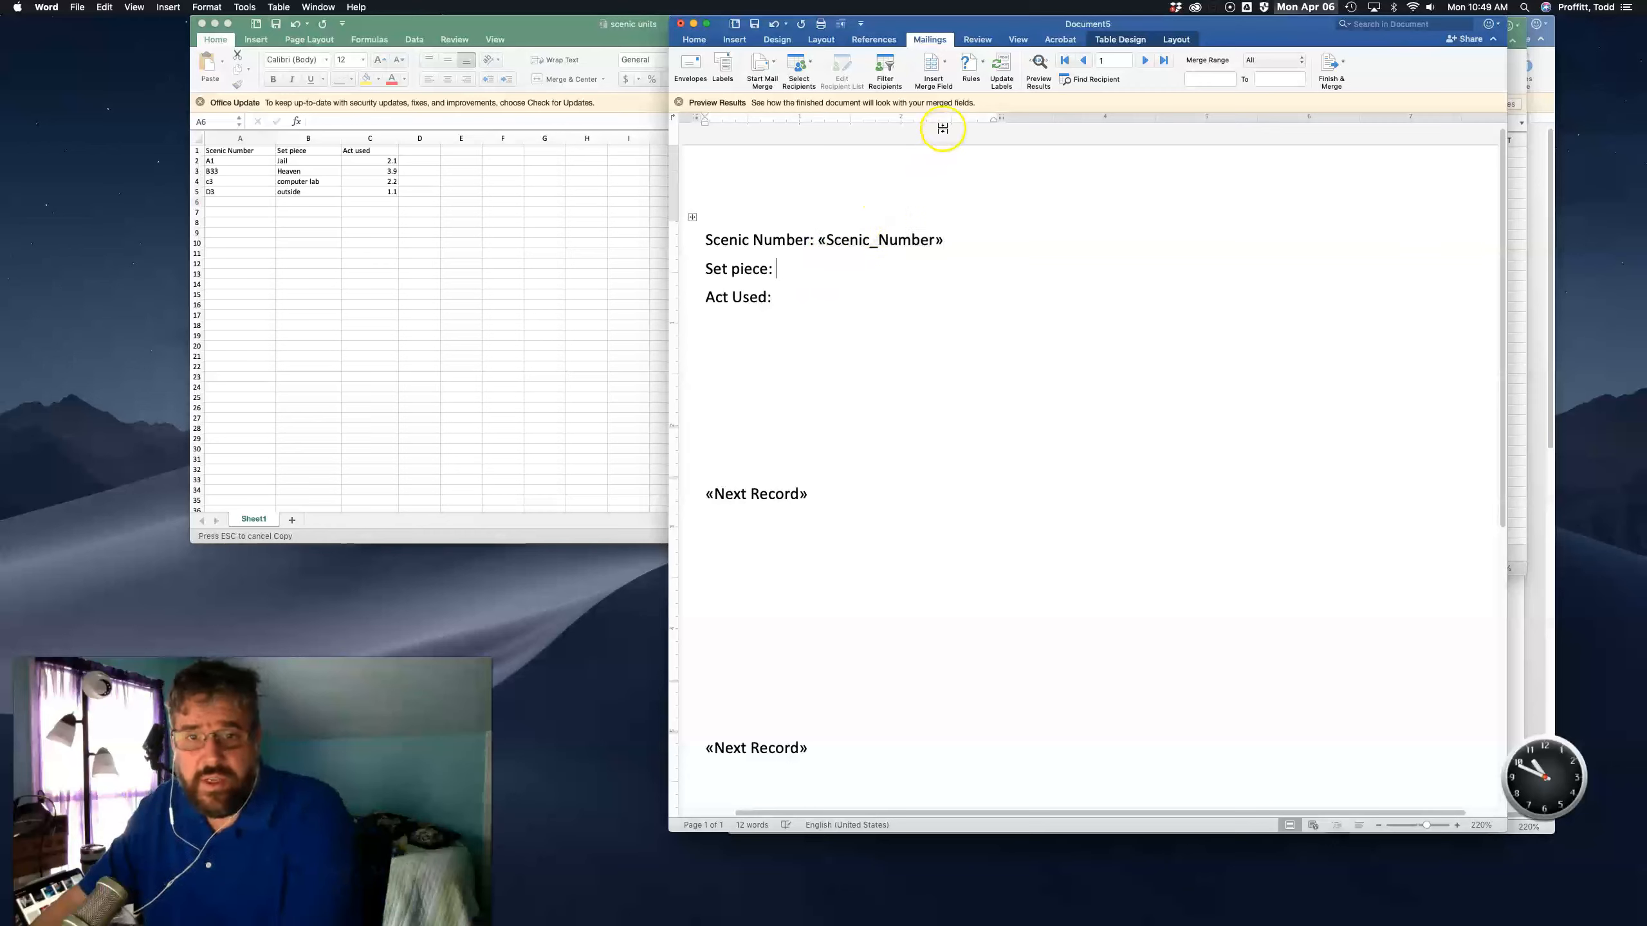
pyautogui.click(943, 70)
pyautogui.click(951, 100)
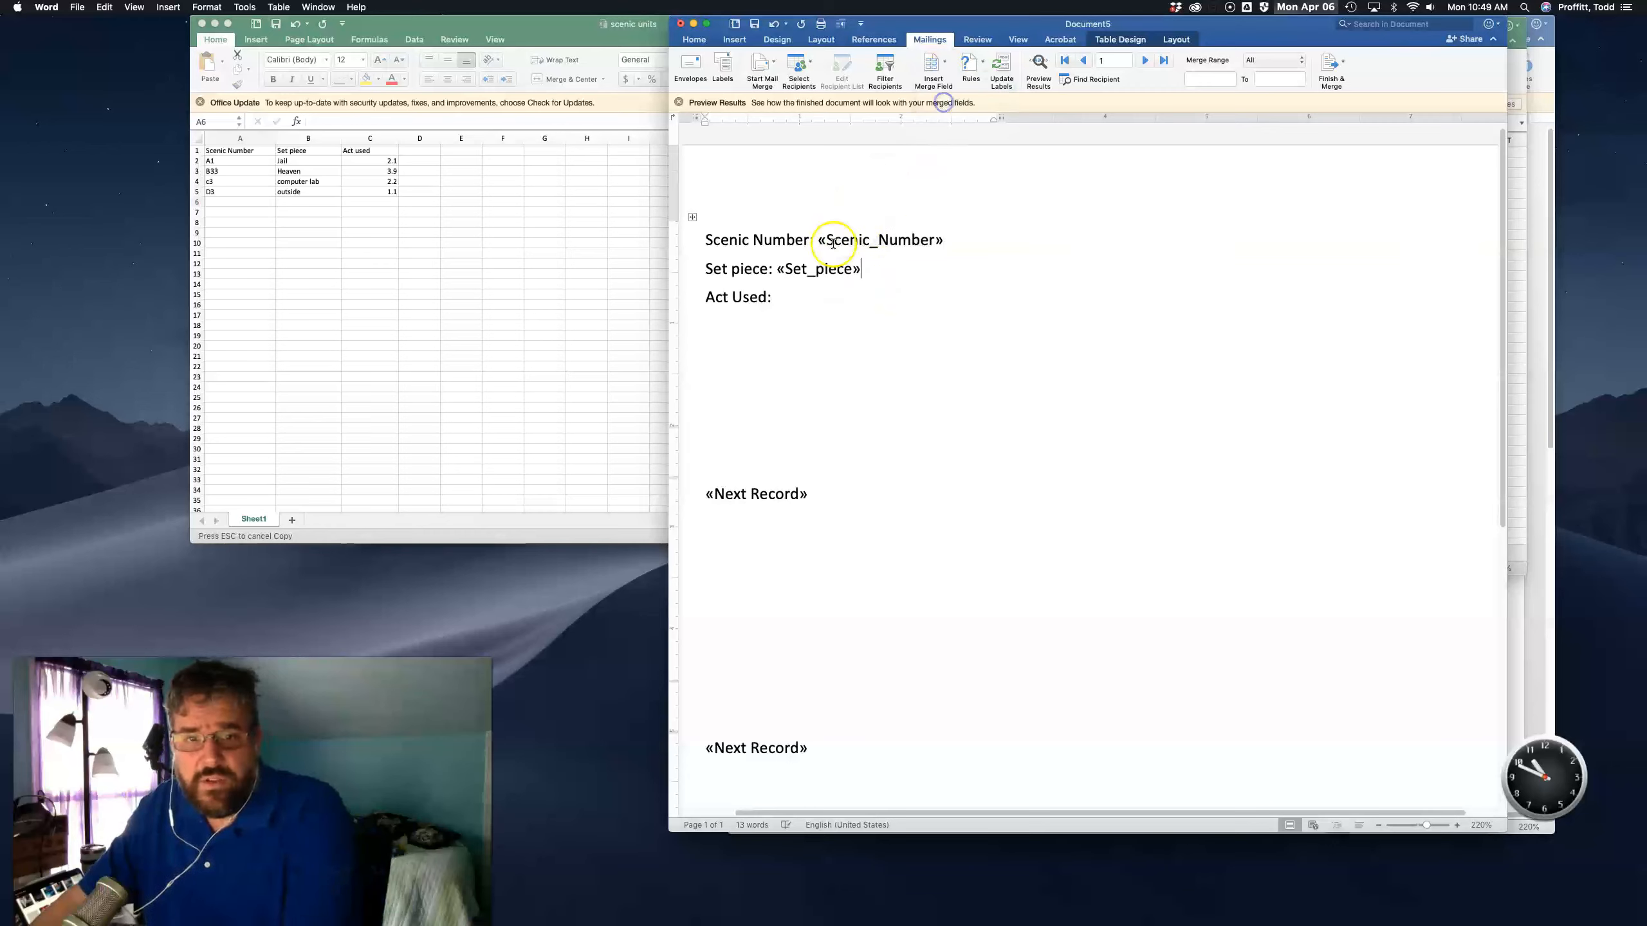
pyautogui.click(796, 300)
pyautogui.click(940, 68)
pyautogui.click(946, 117)
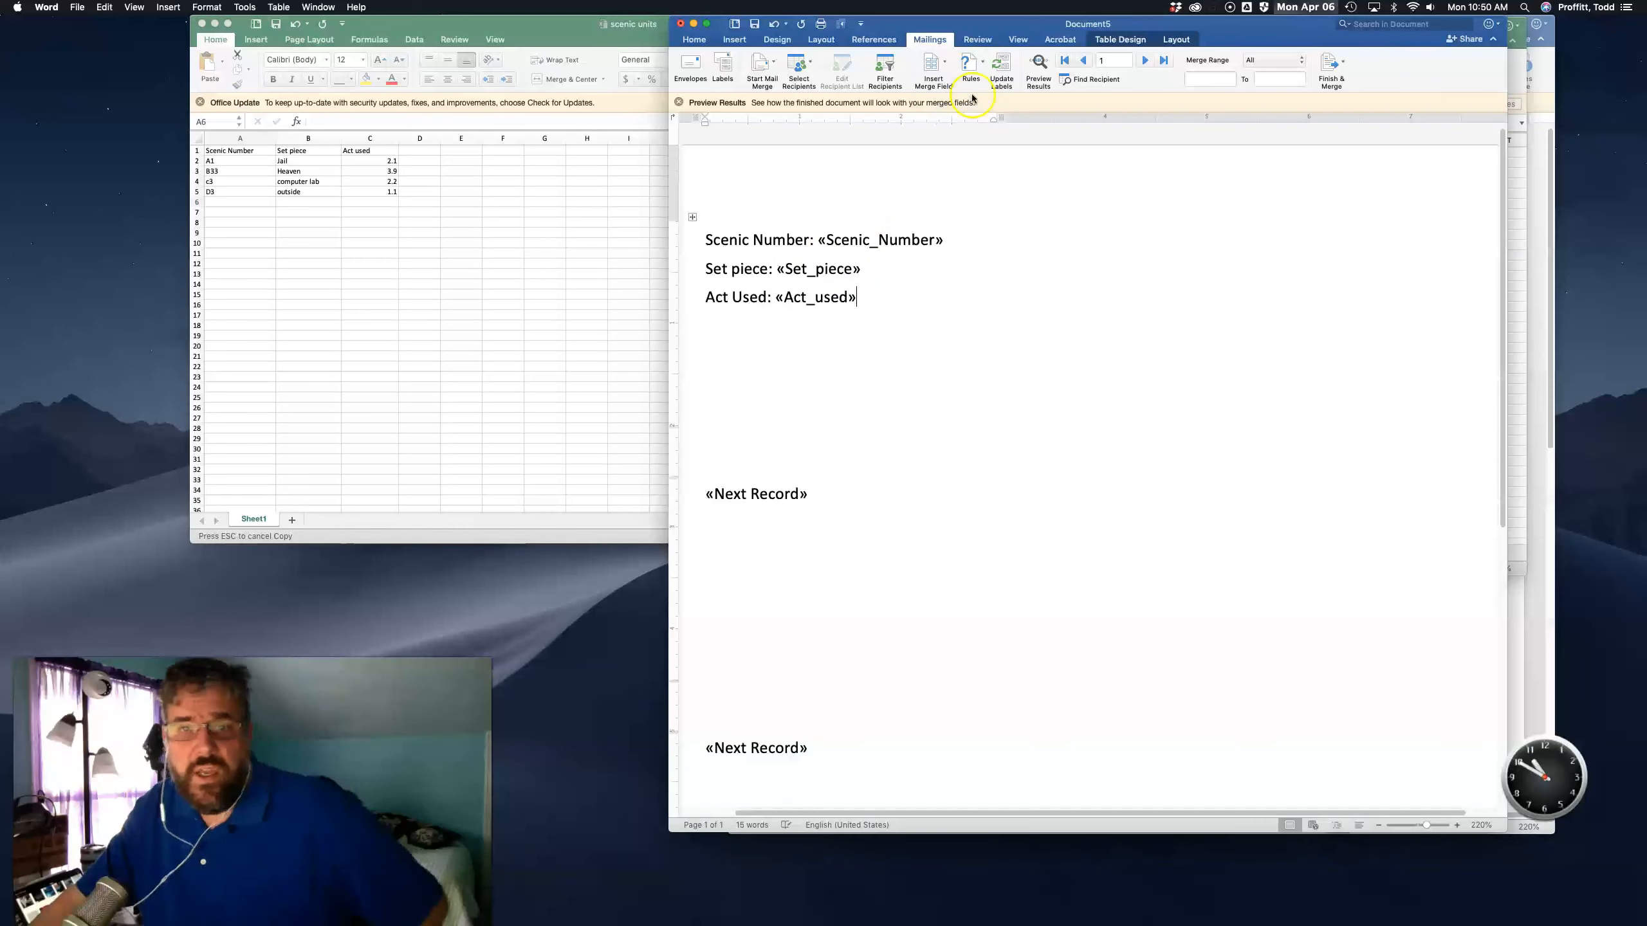
# - Preview the merged results on the first label
pyautogui.click(982, 70)
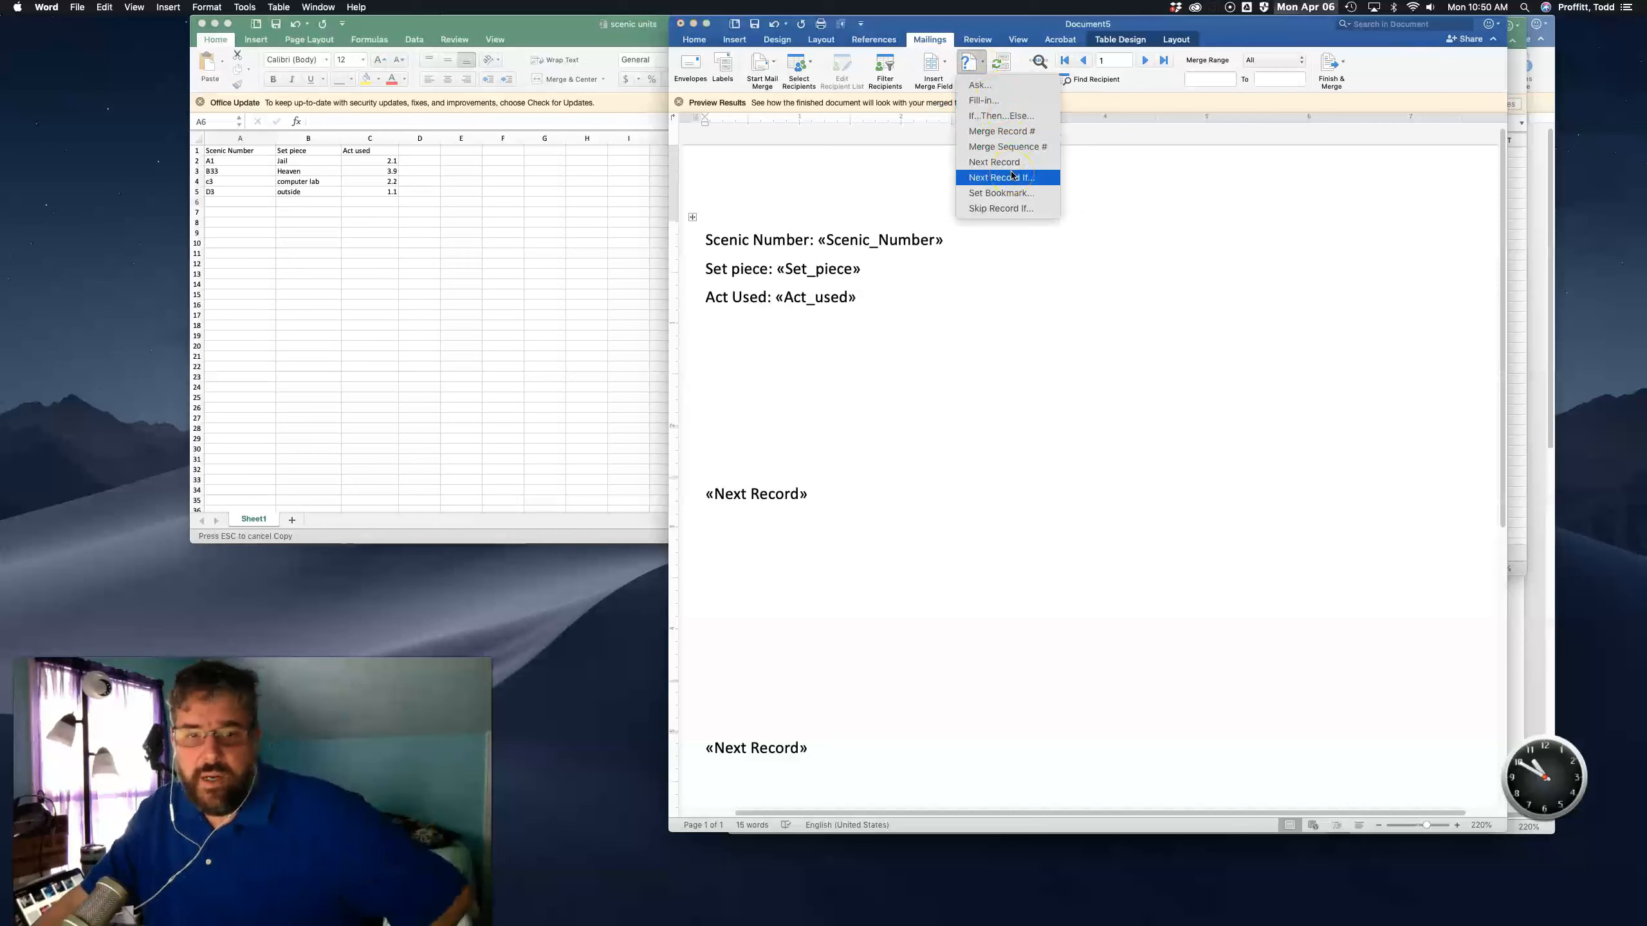
pyautogui.click(781, 361)
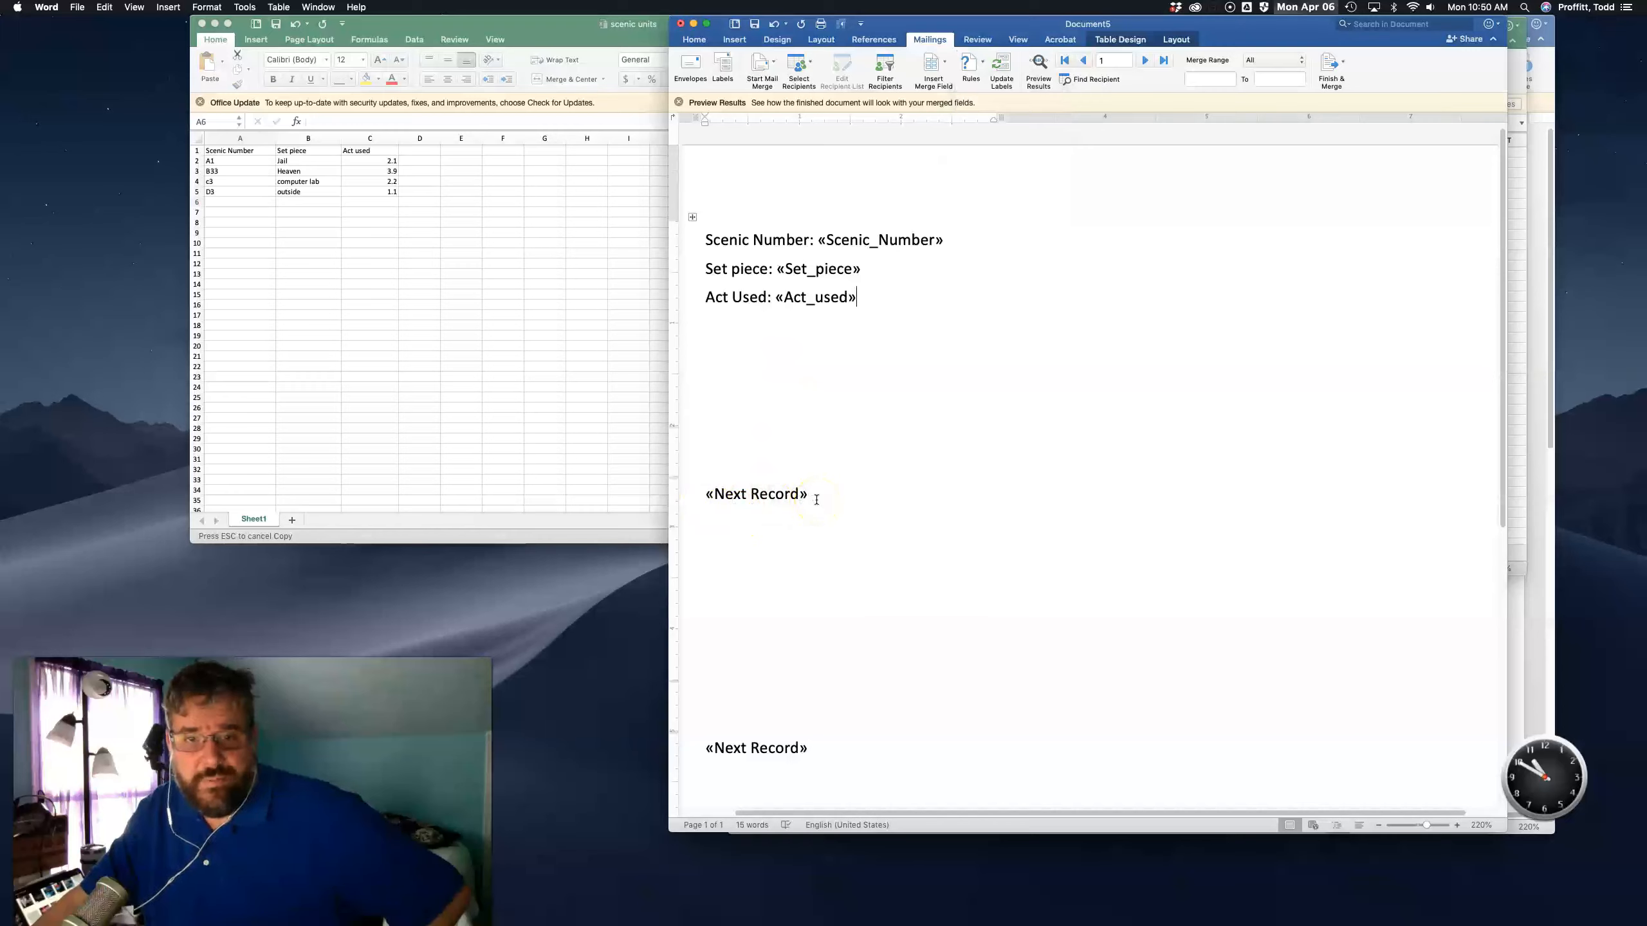
pyautogui.click(1037, 85)
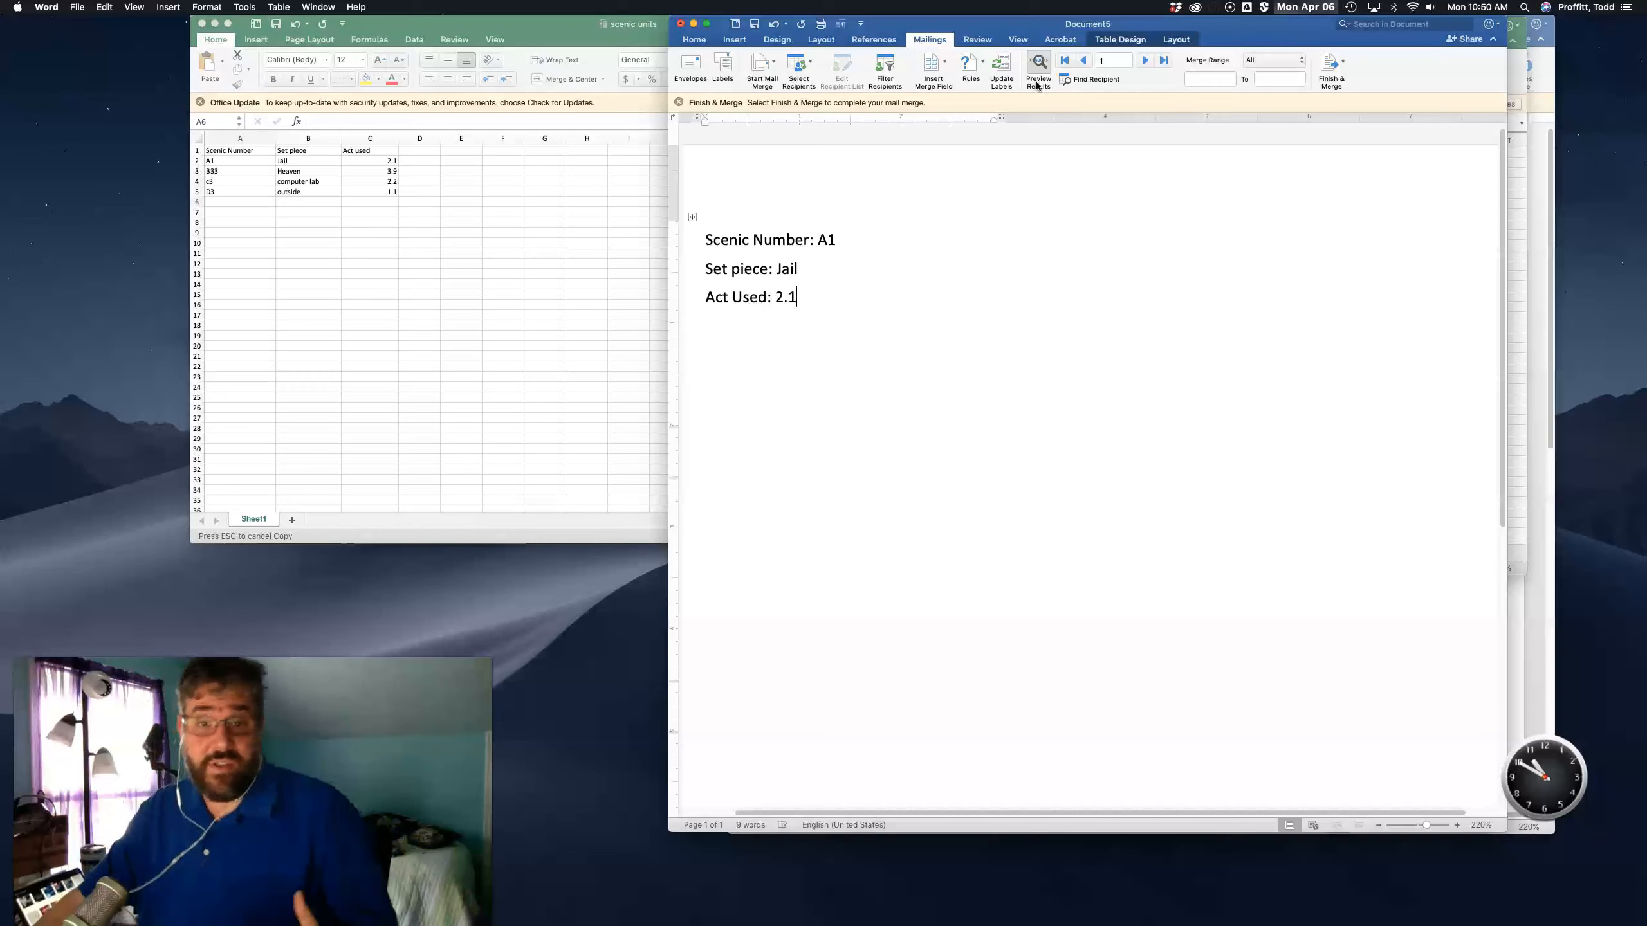
pyautogui.click(1037, 83)
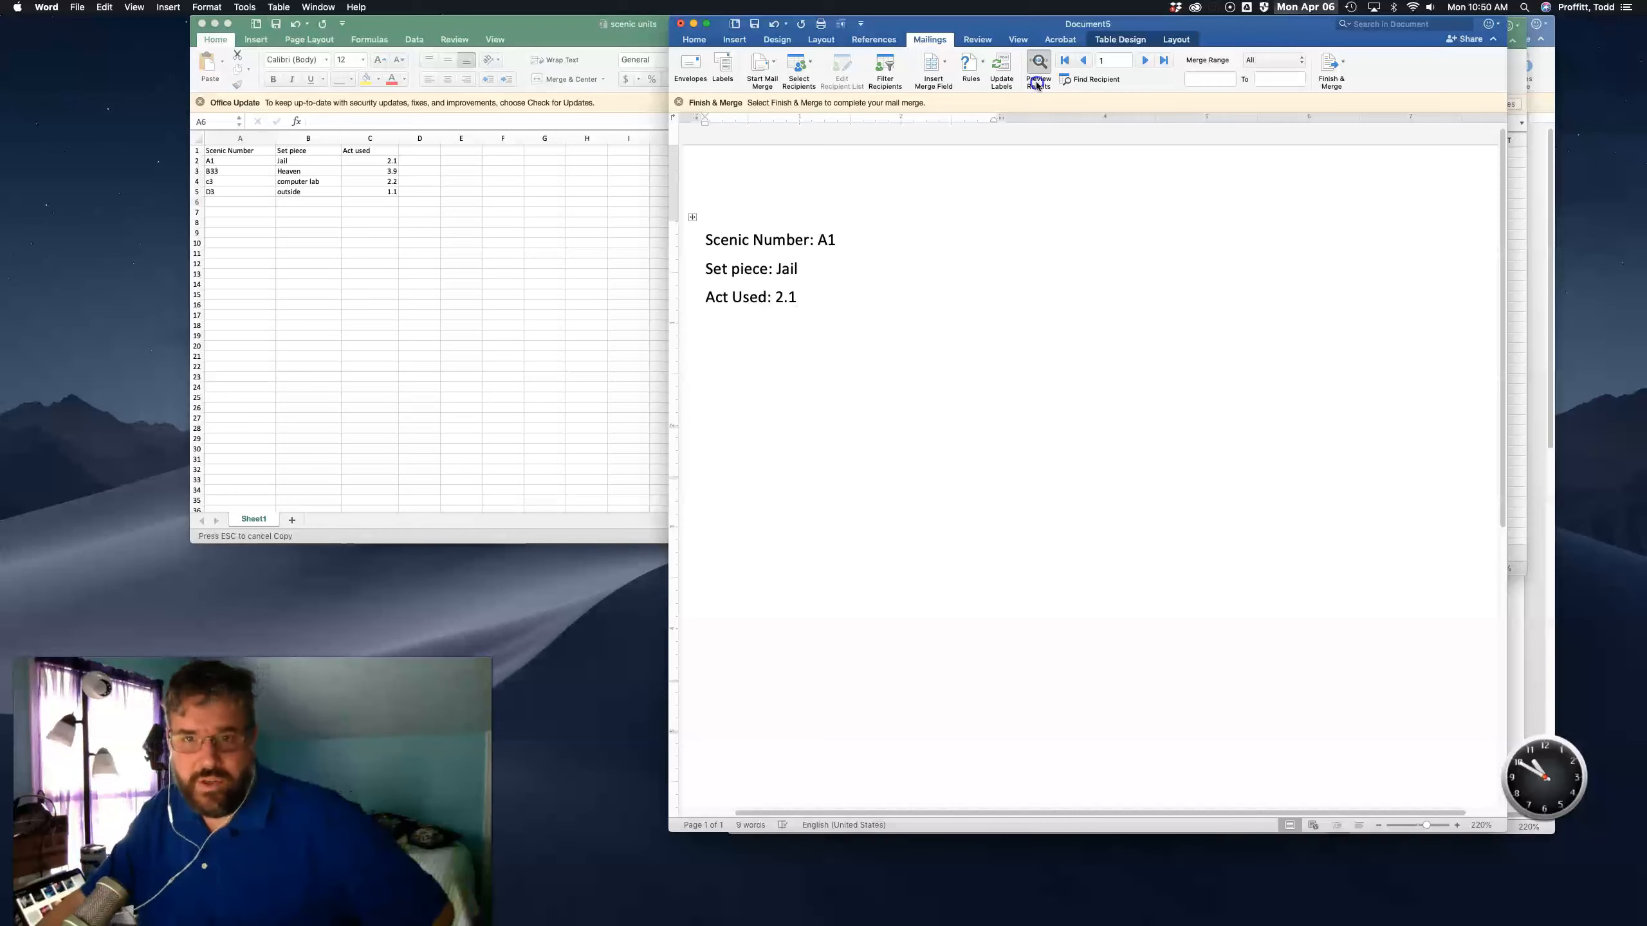
# - Update all labels with the first label's layout and preview the merged results across the page
pyautogui.click(996, 65)
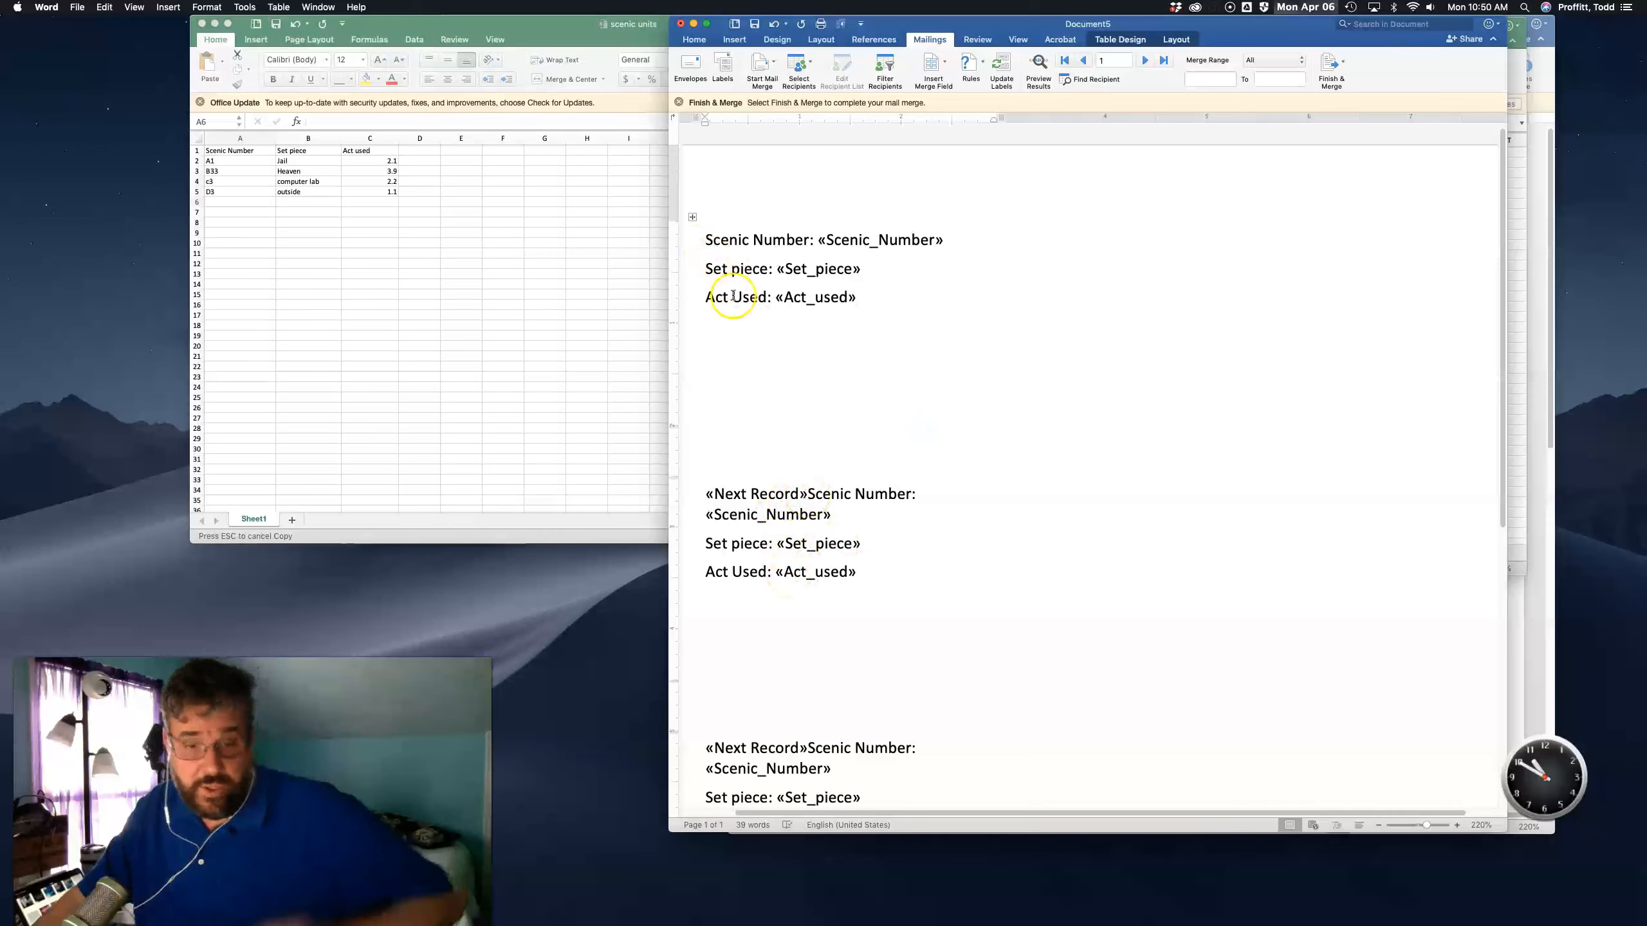
pyautogui.click(1040, 62)
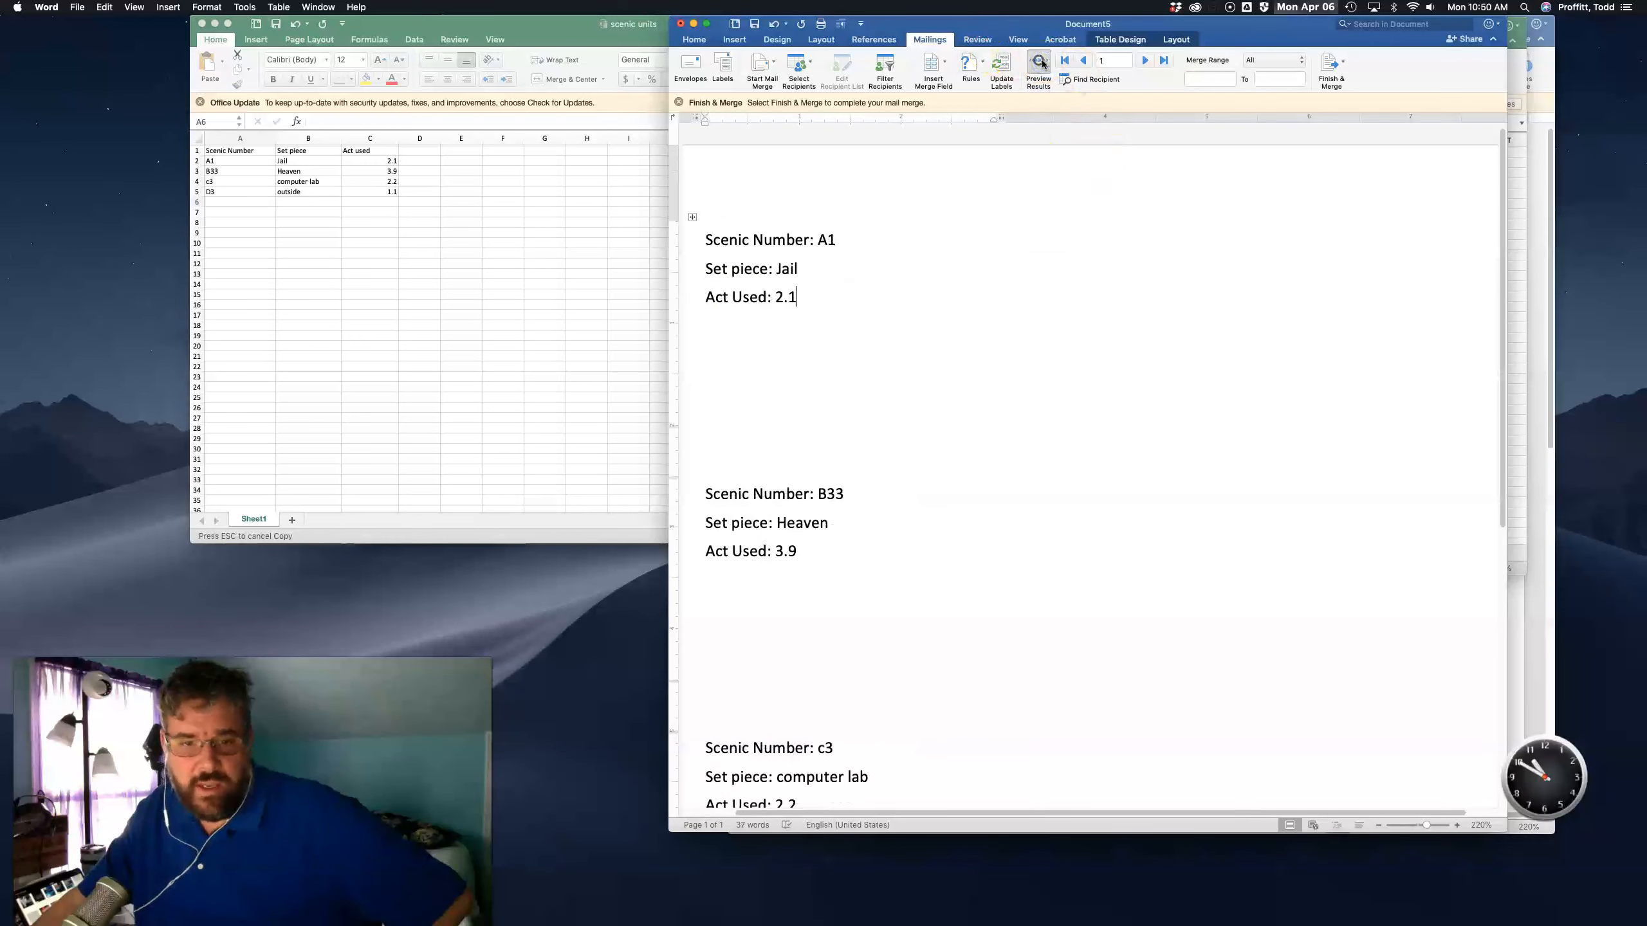
pyautogui.scroll(-10, 953, 402)
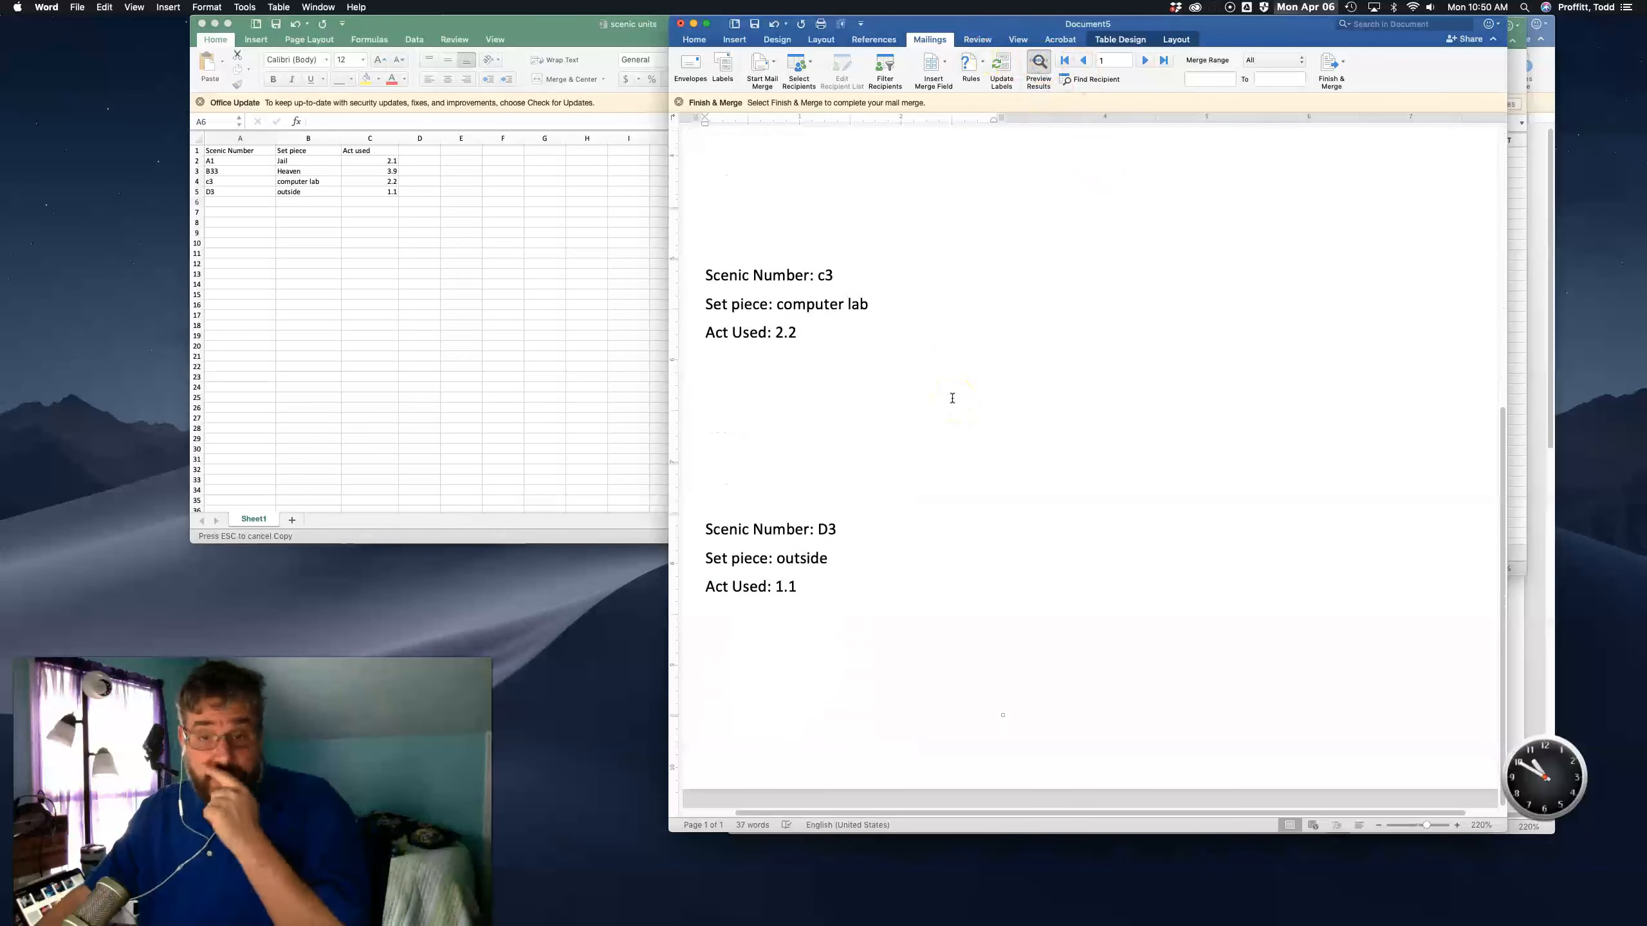
pyautogui.scroll(10, 953, 398)
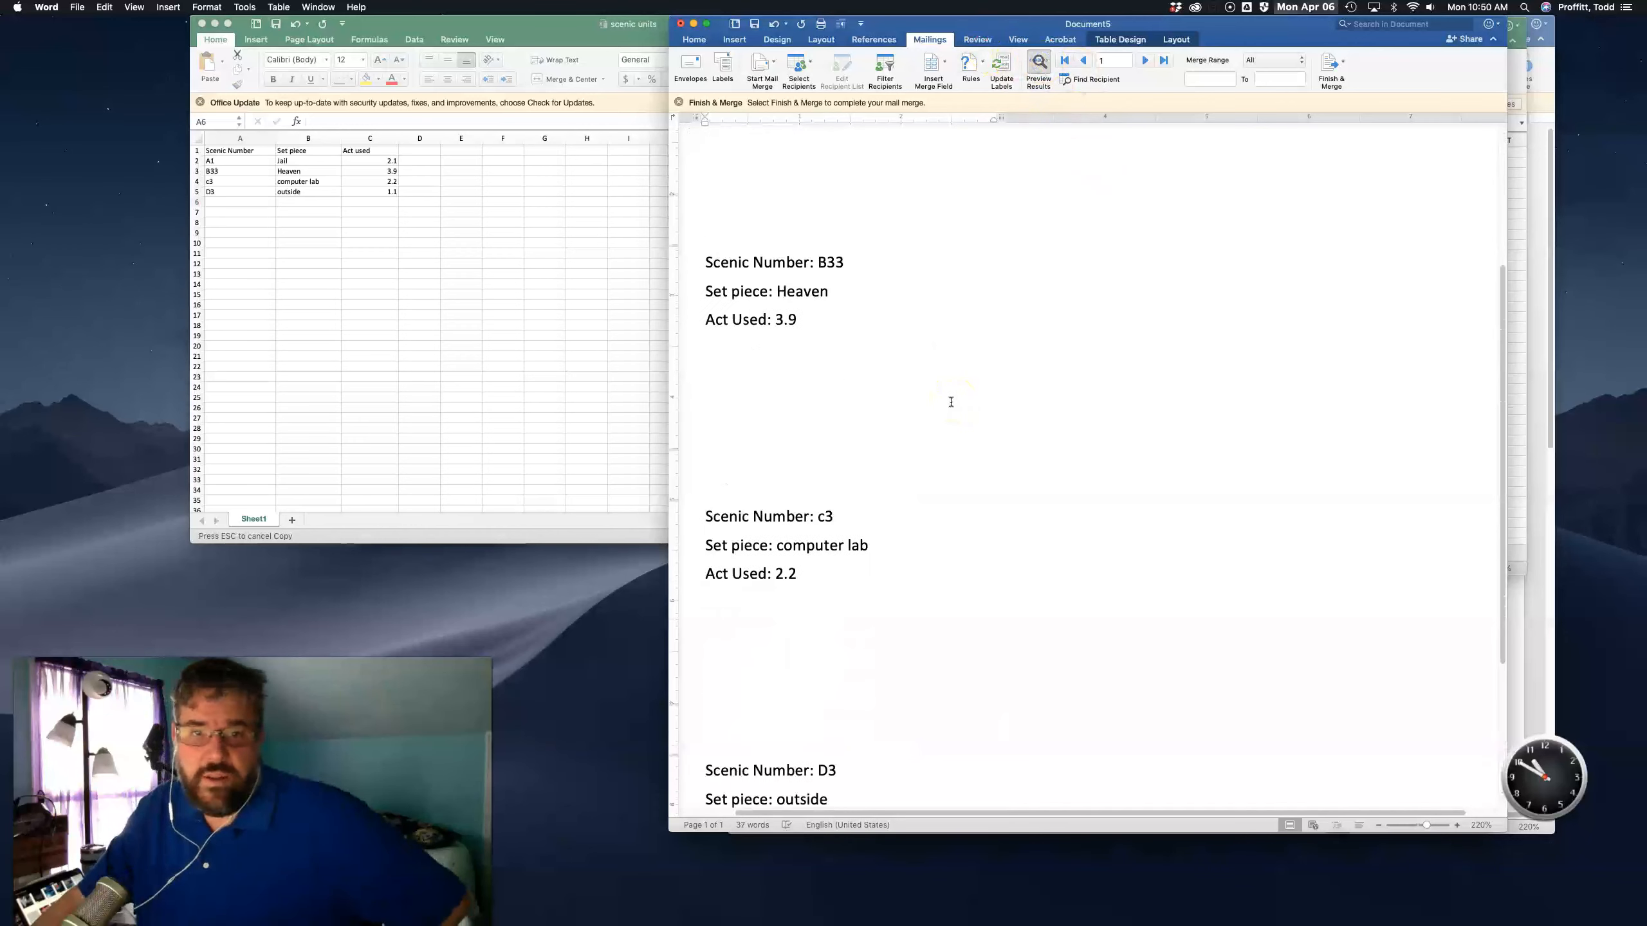
# - Step through the merge records with preview toggled, reviewing each label's data
pyautogui.click(1035, 65)
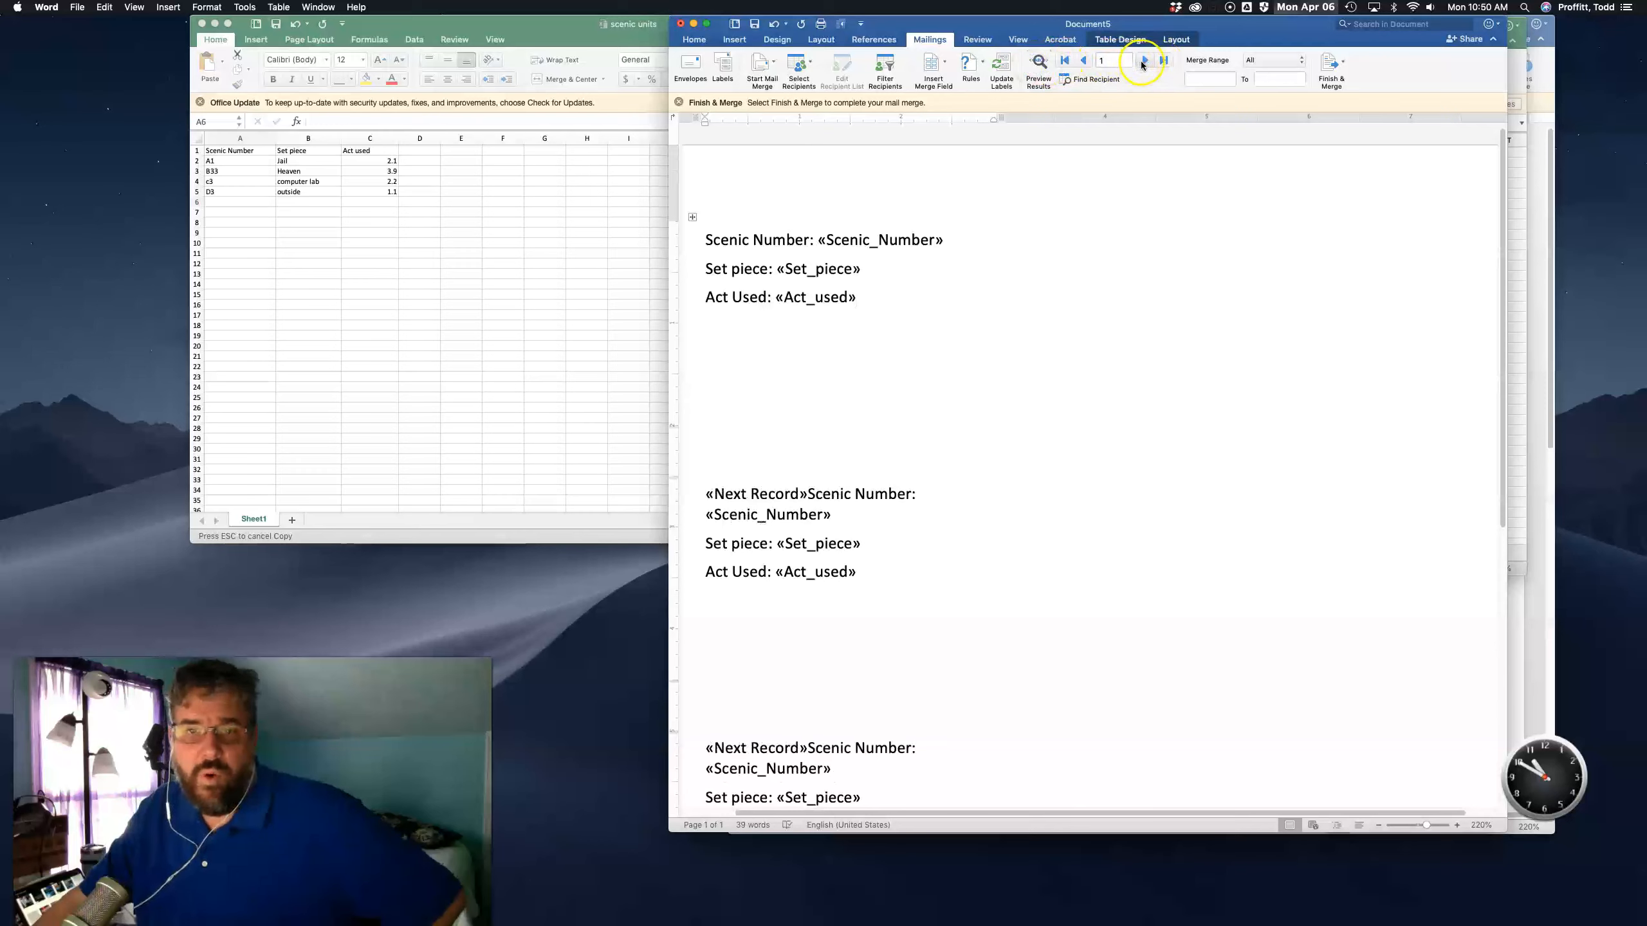
pyautogui.click(1144, 61)
pyautogui.click(1143, 61)
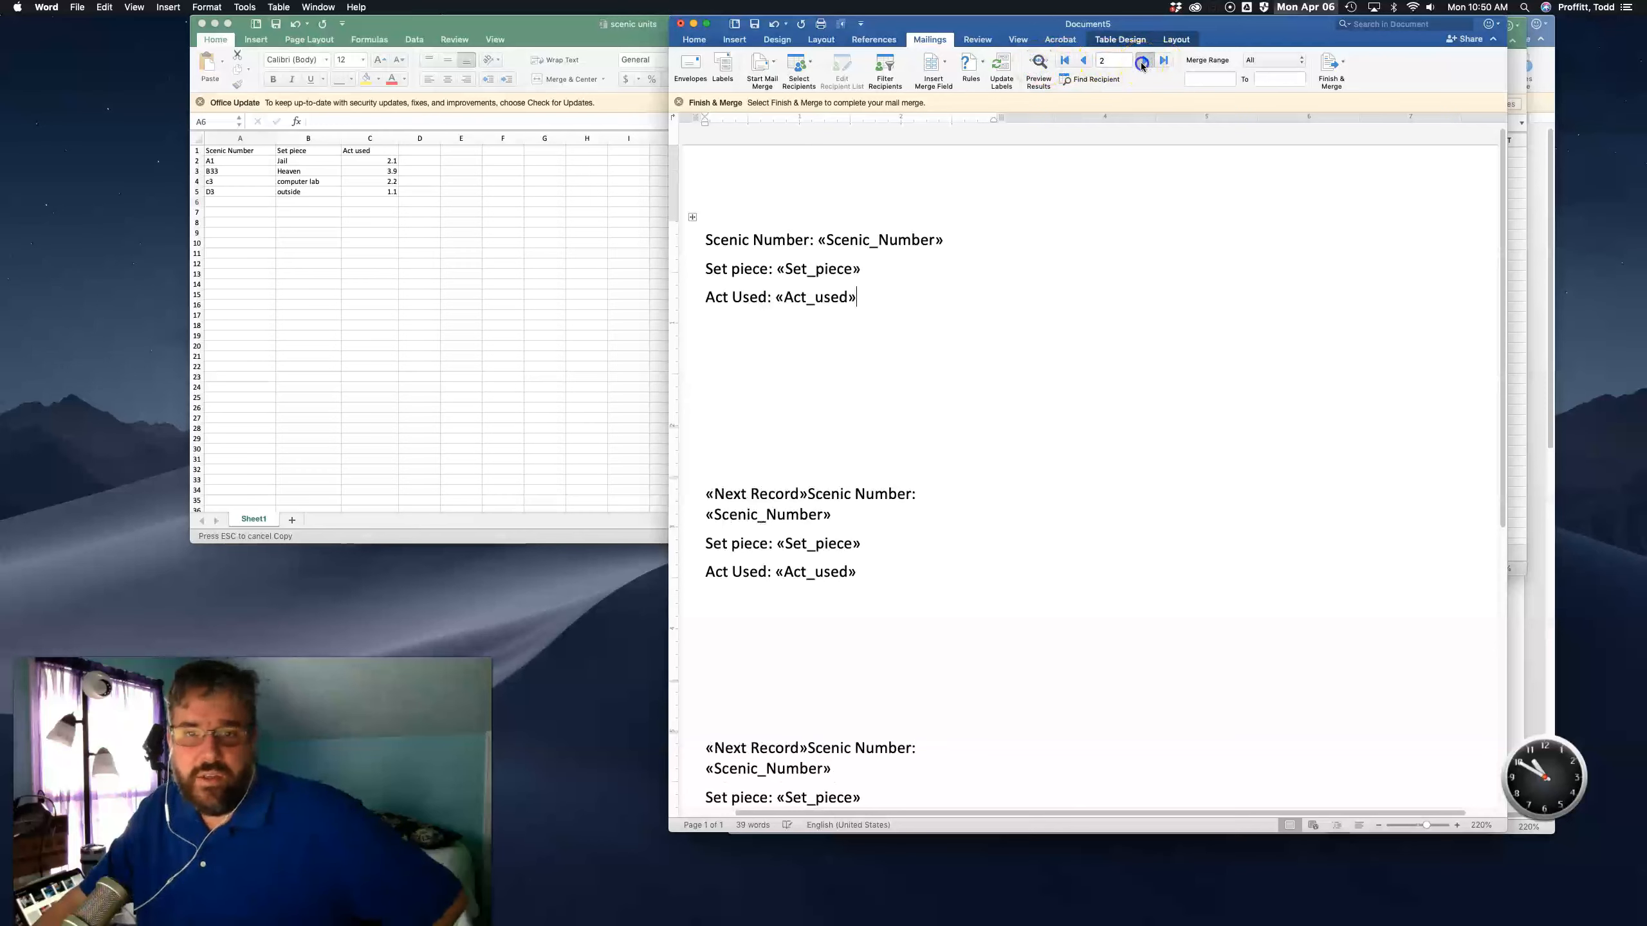
pyautogui.click(1052, 67)
pyautogui.click(1144, 61)
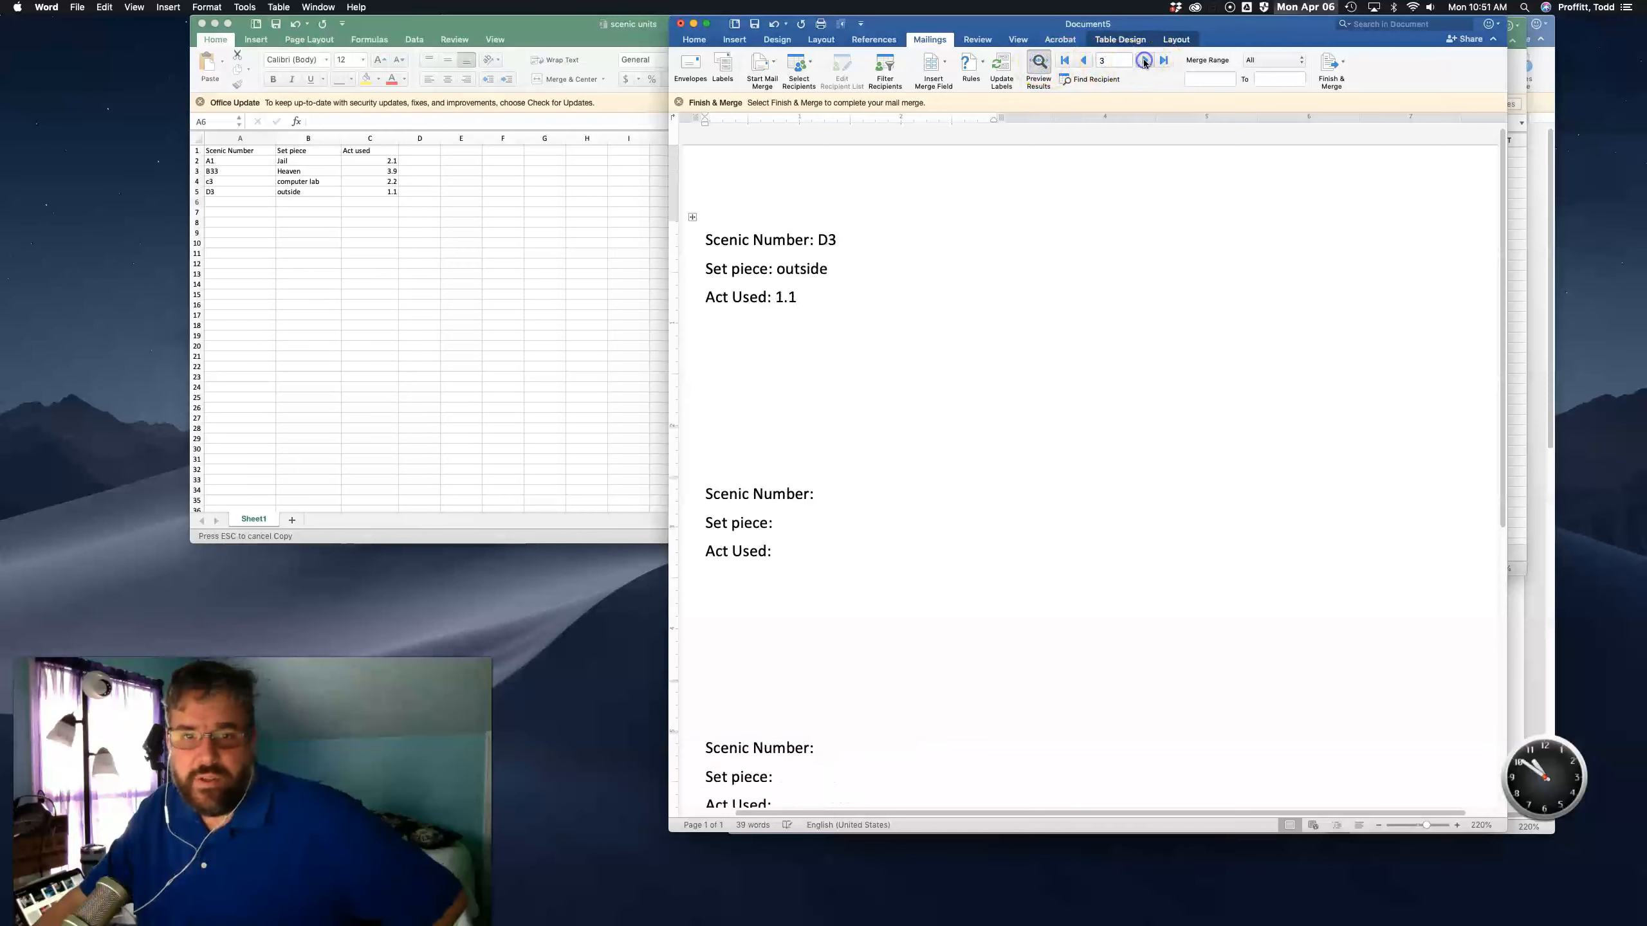
pyautogui.click(1081, 61)
pyautogui.click(1081, 61)
pyautogui.click(1081, 61)
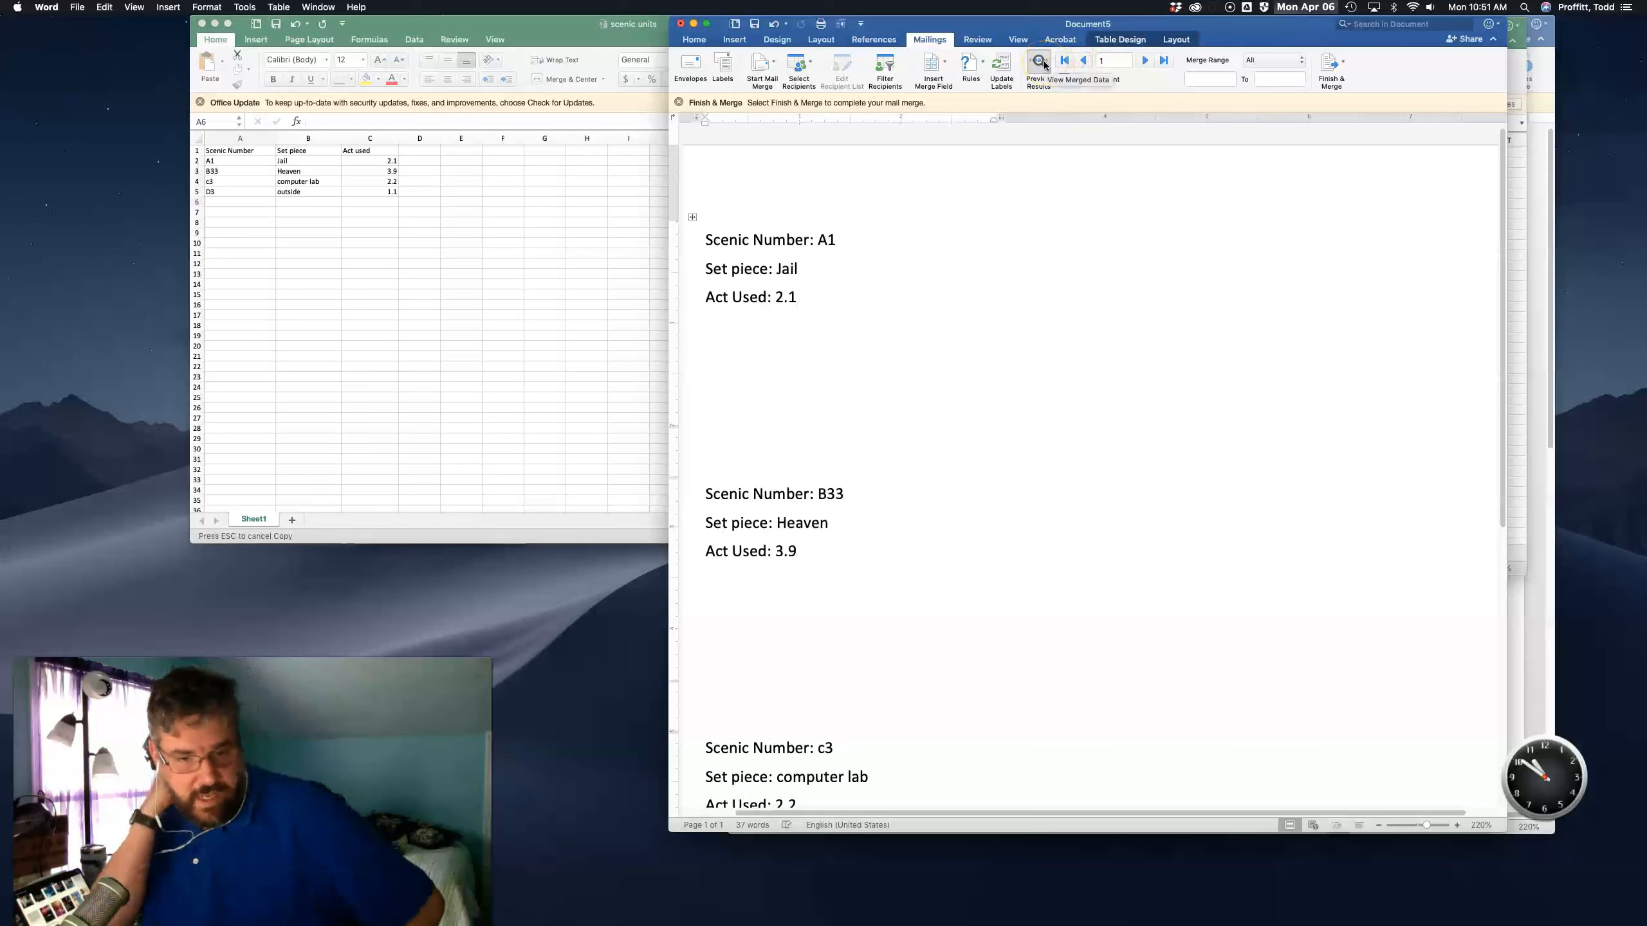
pyautogui.scroll(-4, 911, 509)
pyautogui.scroll(-4, 911, 508)
pyautogui.scroll(5, 908, 494)
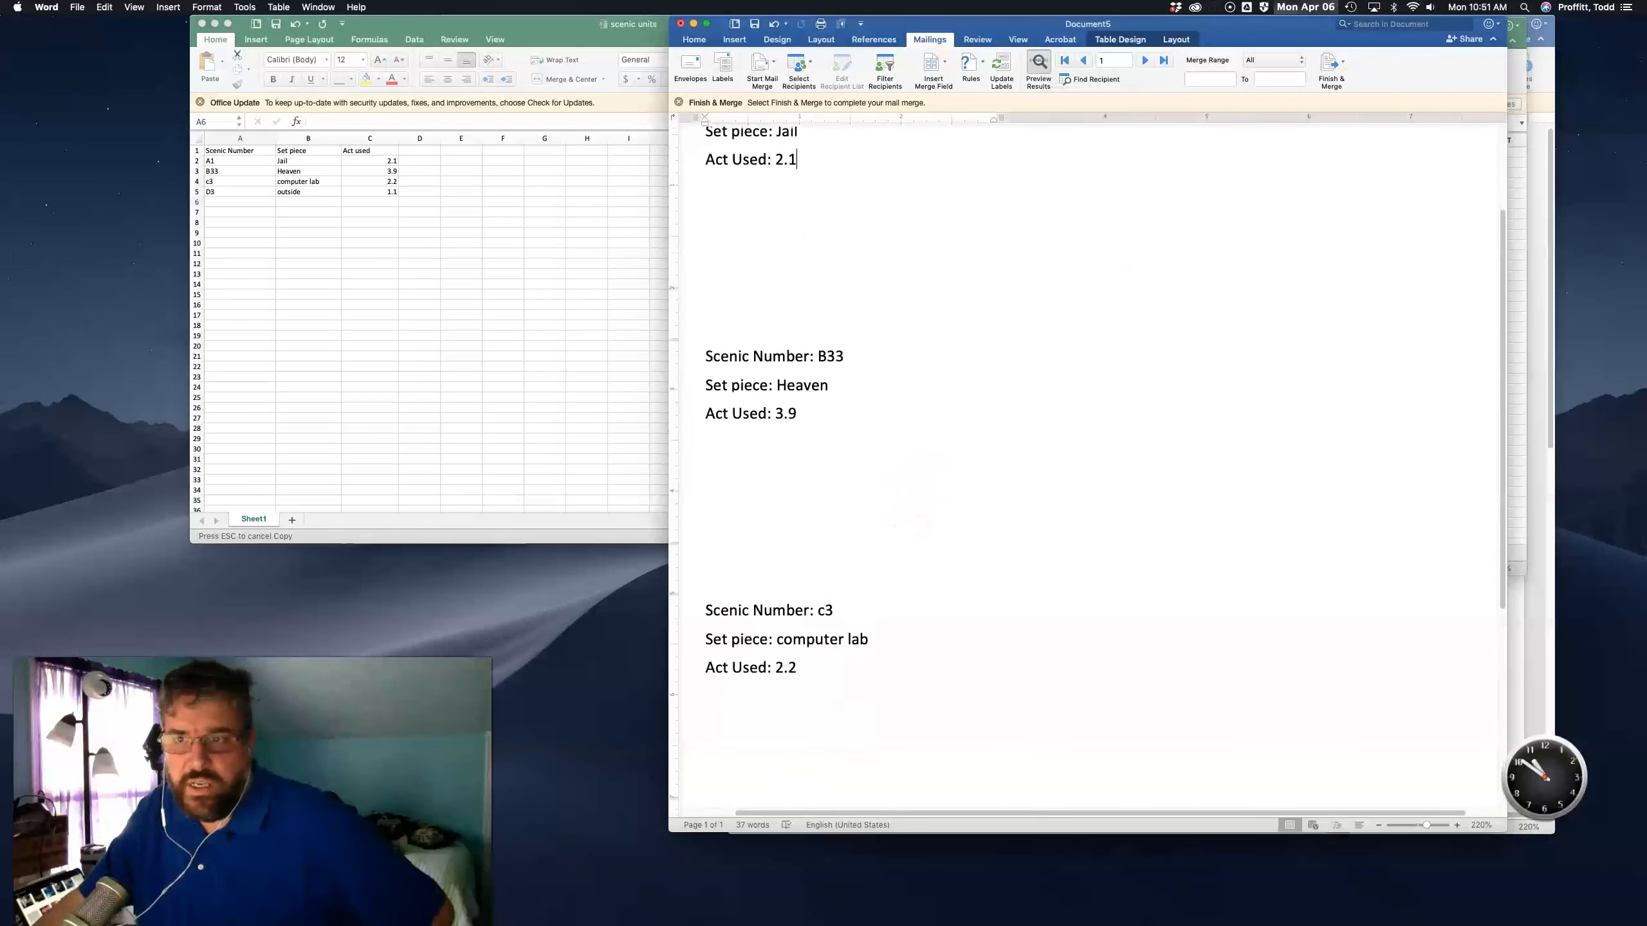
# - Finish the merge by printing the labels to a PDF file named LABLES
pyautogui.click(1341, 68)
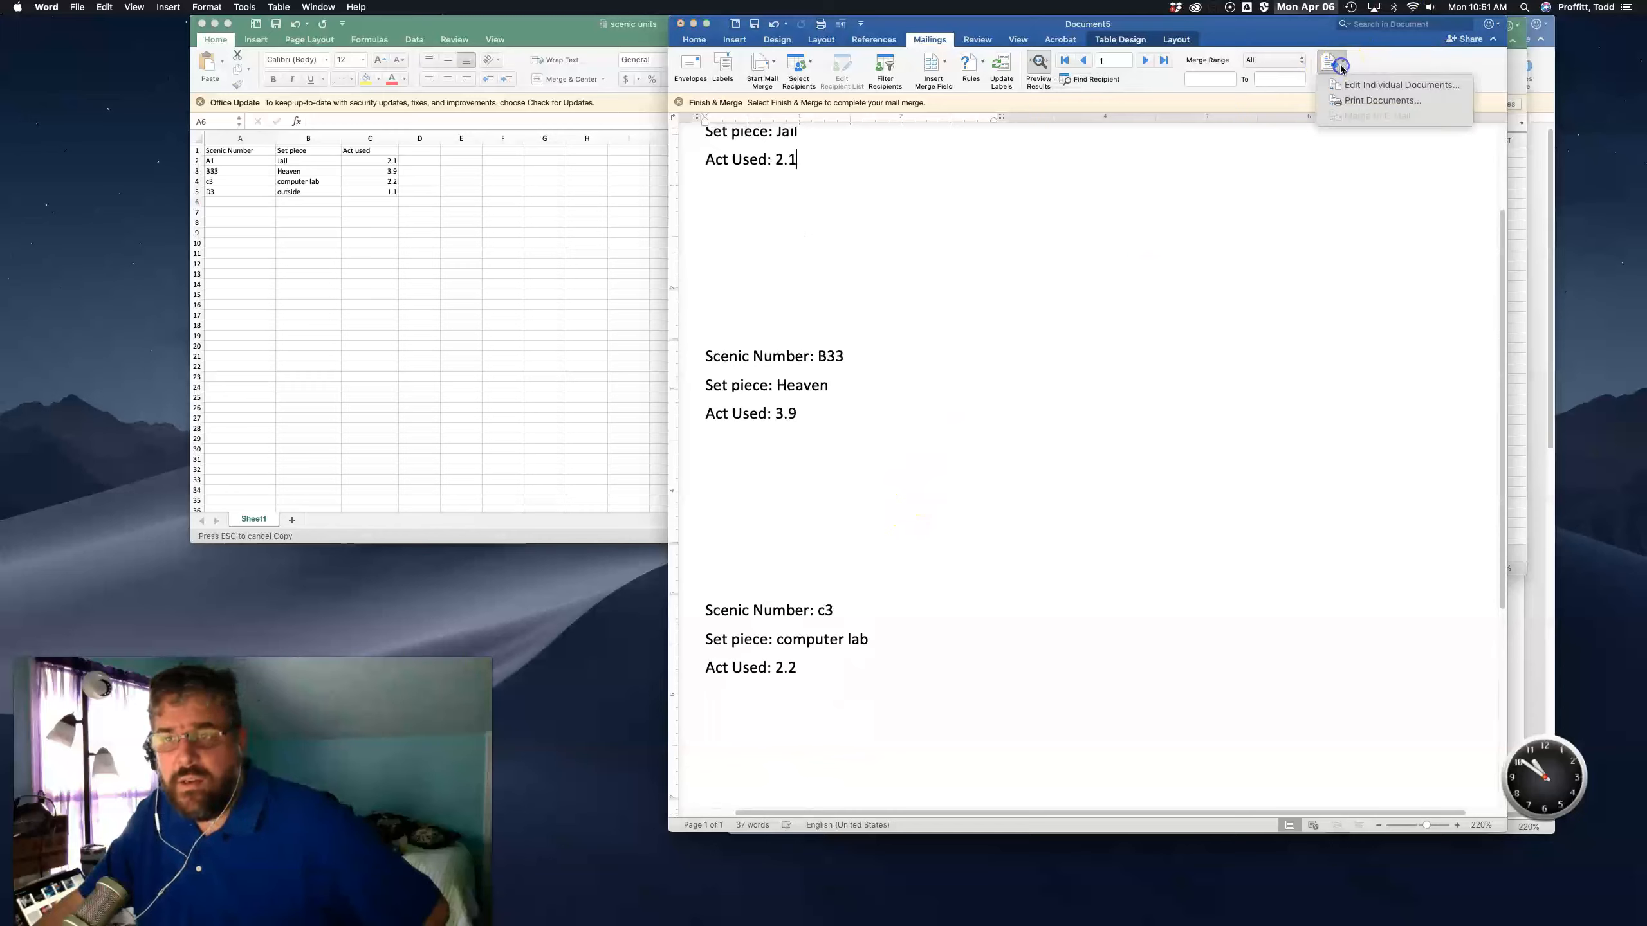
pyautogui.click(1367, 107)
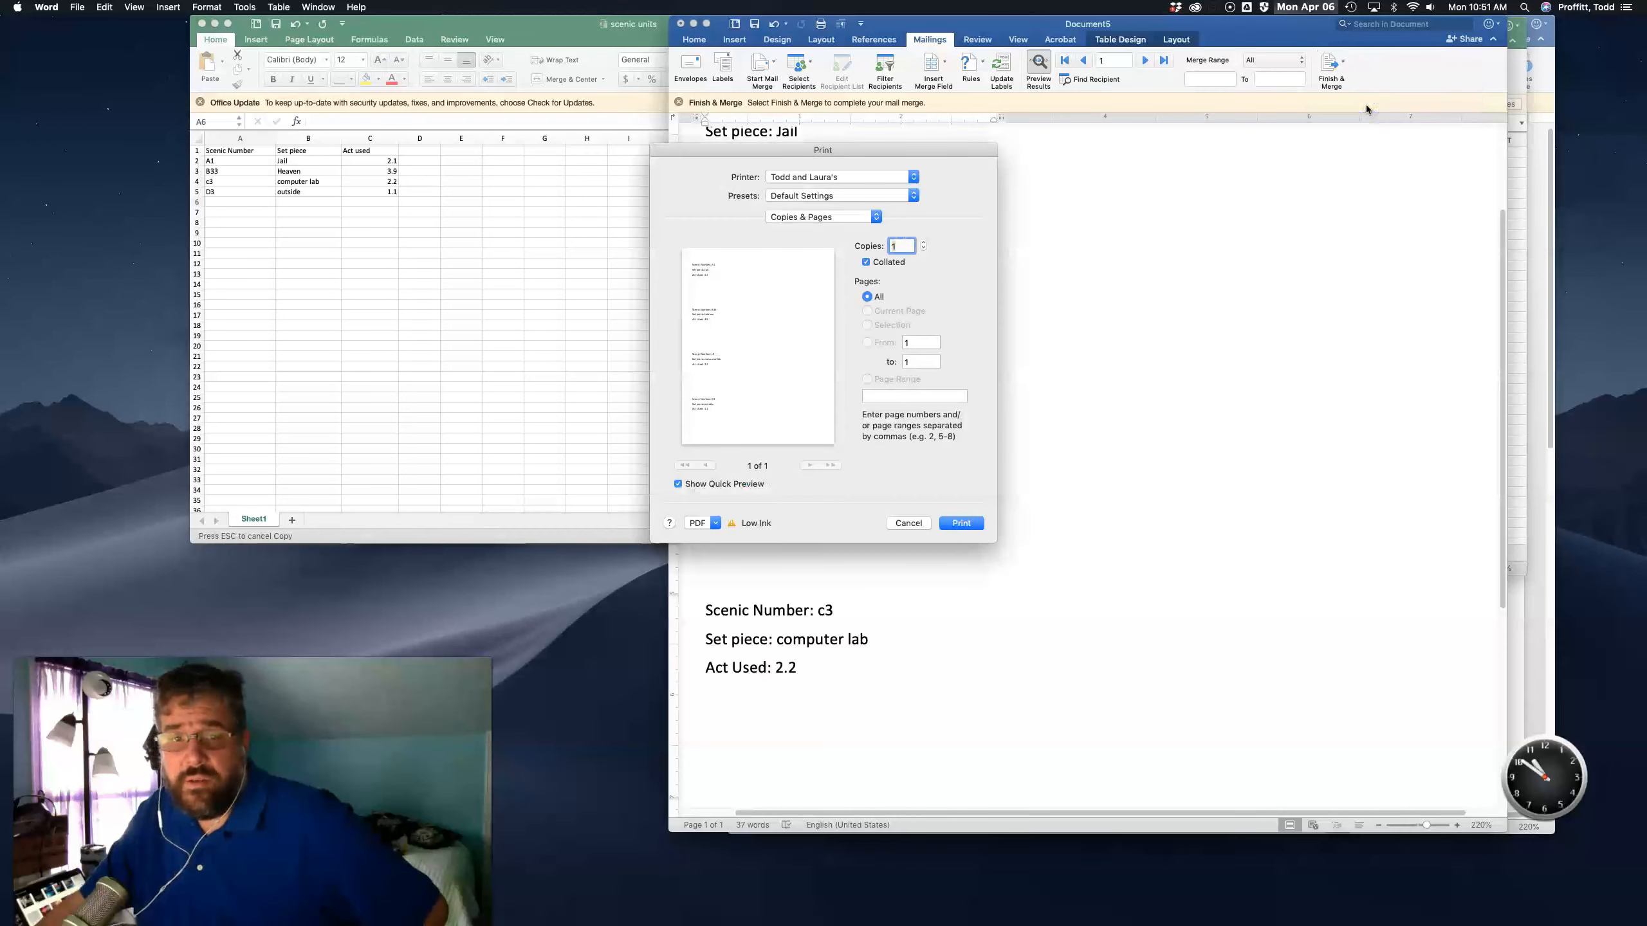
pyautogui.click(705, 517)
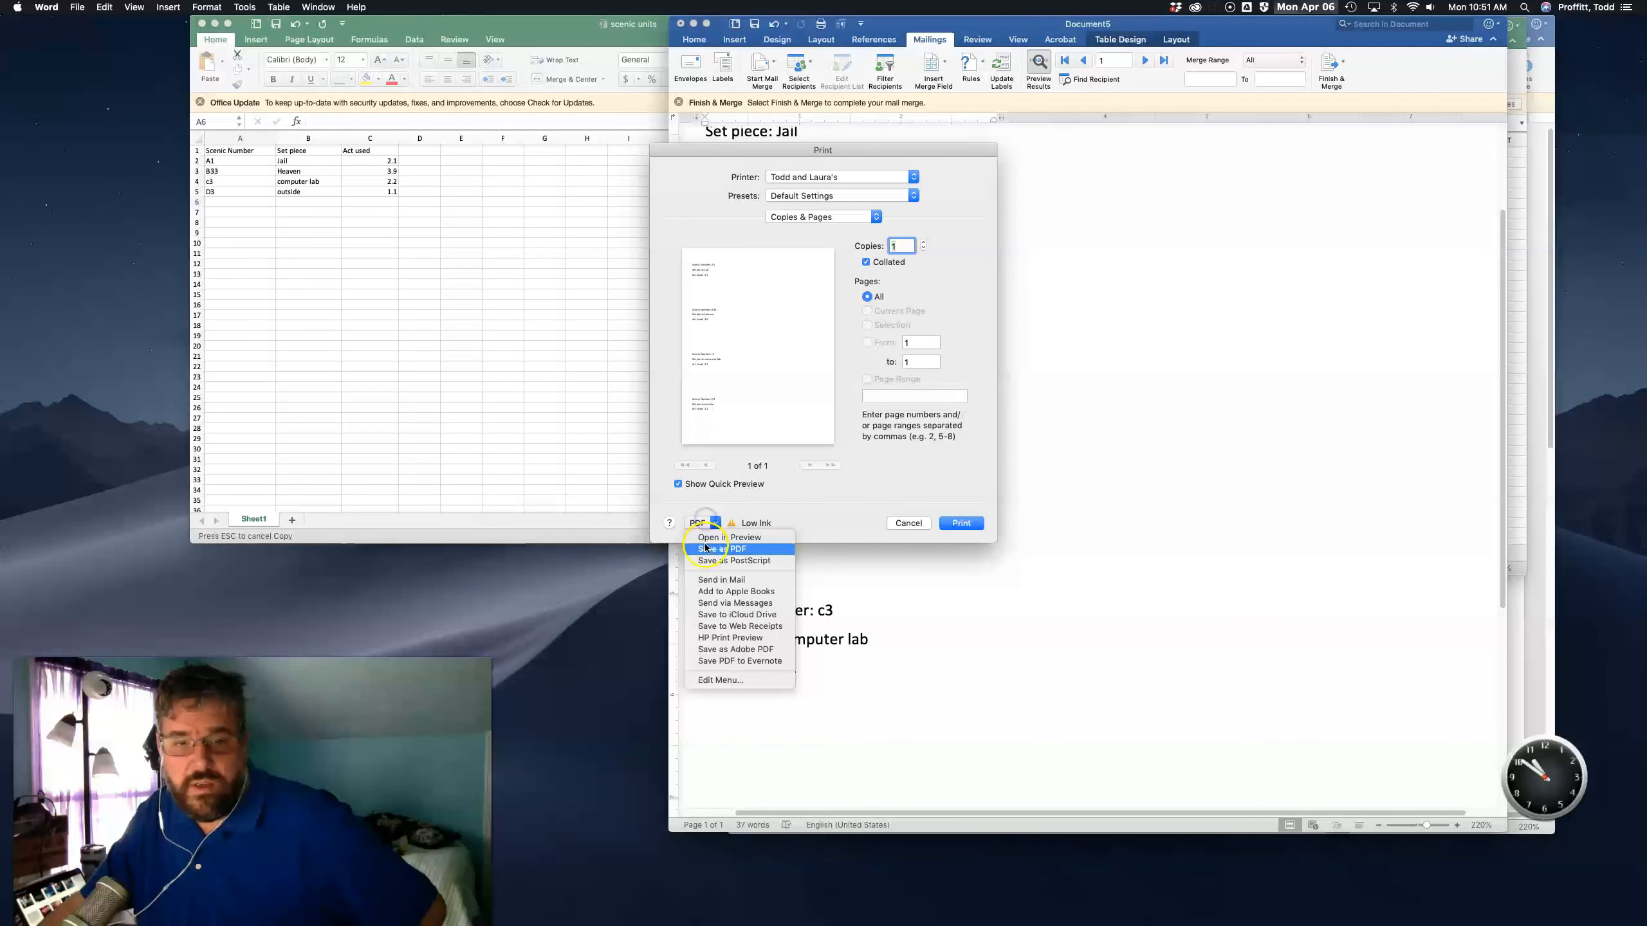
pyautogui.click(705, 544)
pyautogui.click(1052, 561)
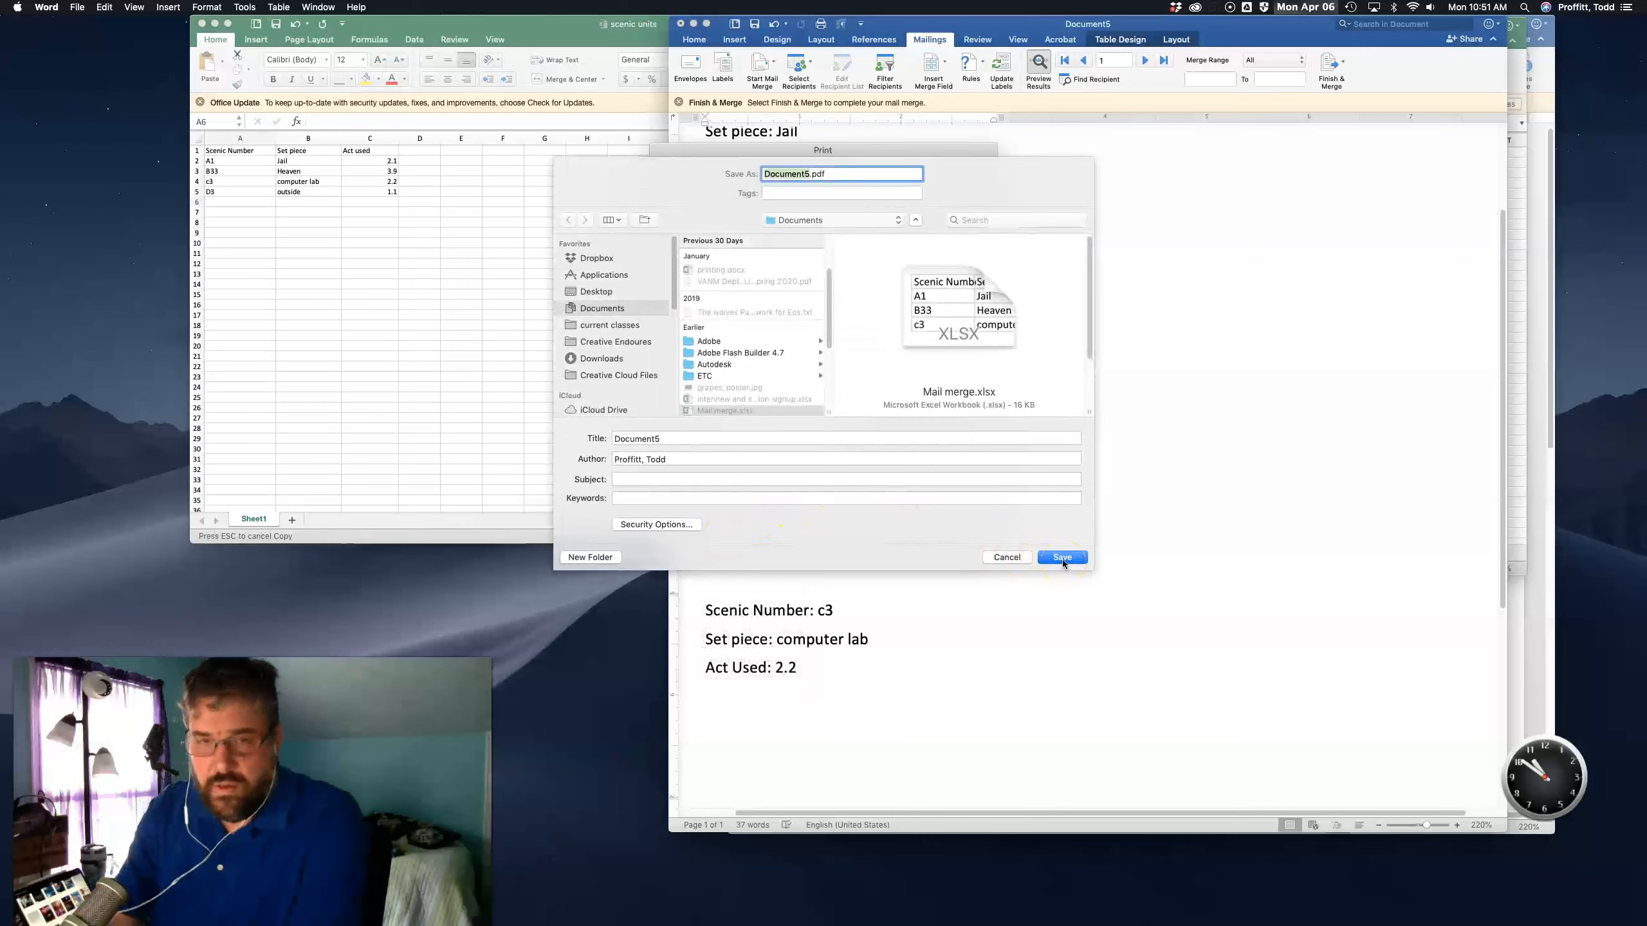
pyautogui.write('LABLES')
pyautogui.press('Return')
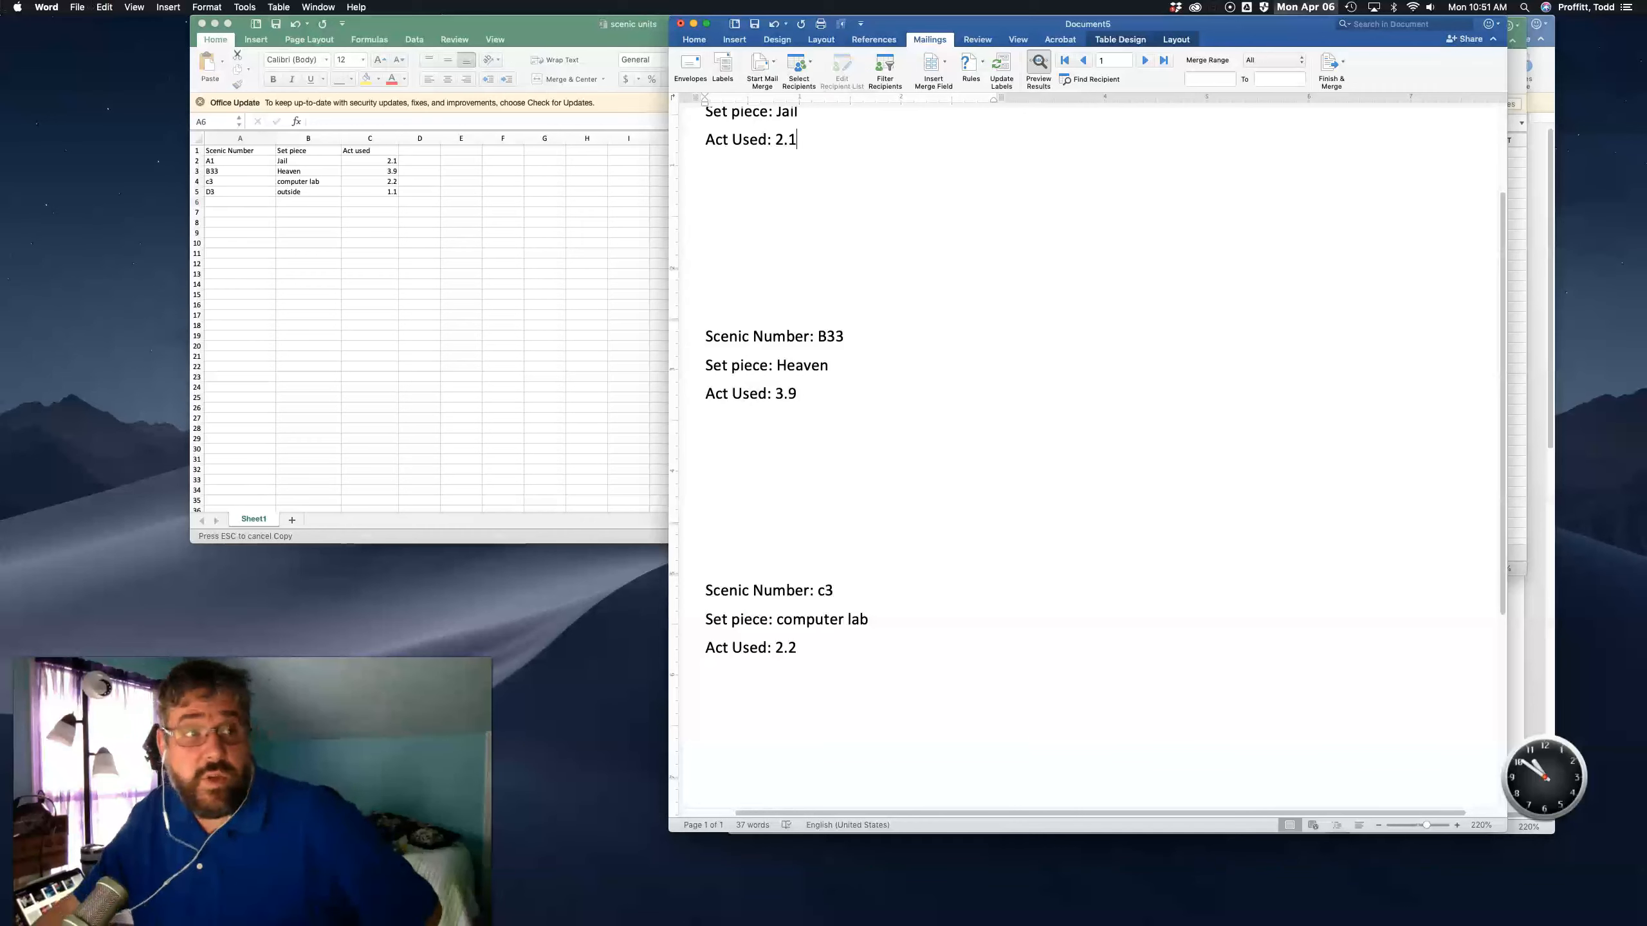
# - Save the label document as a Word document named Scenic Number.docx in Documents
pyautogui.click(77, 7)
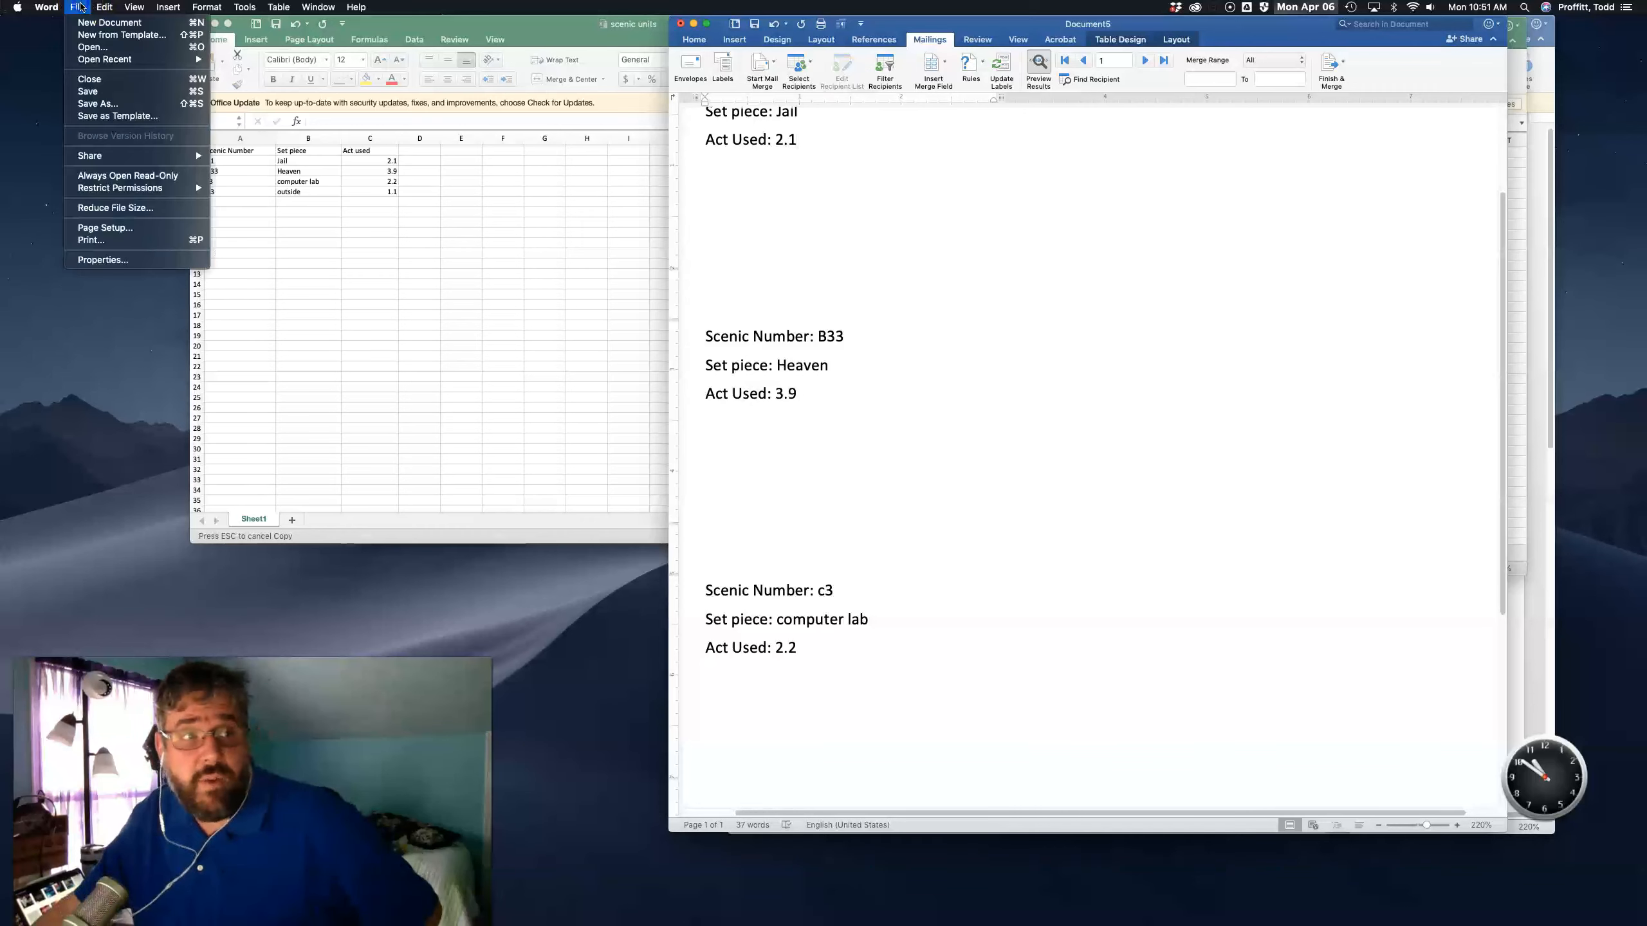
pyautogui.click(89, 105)
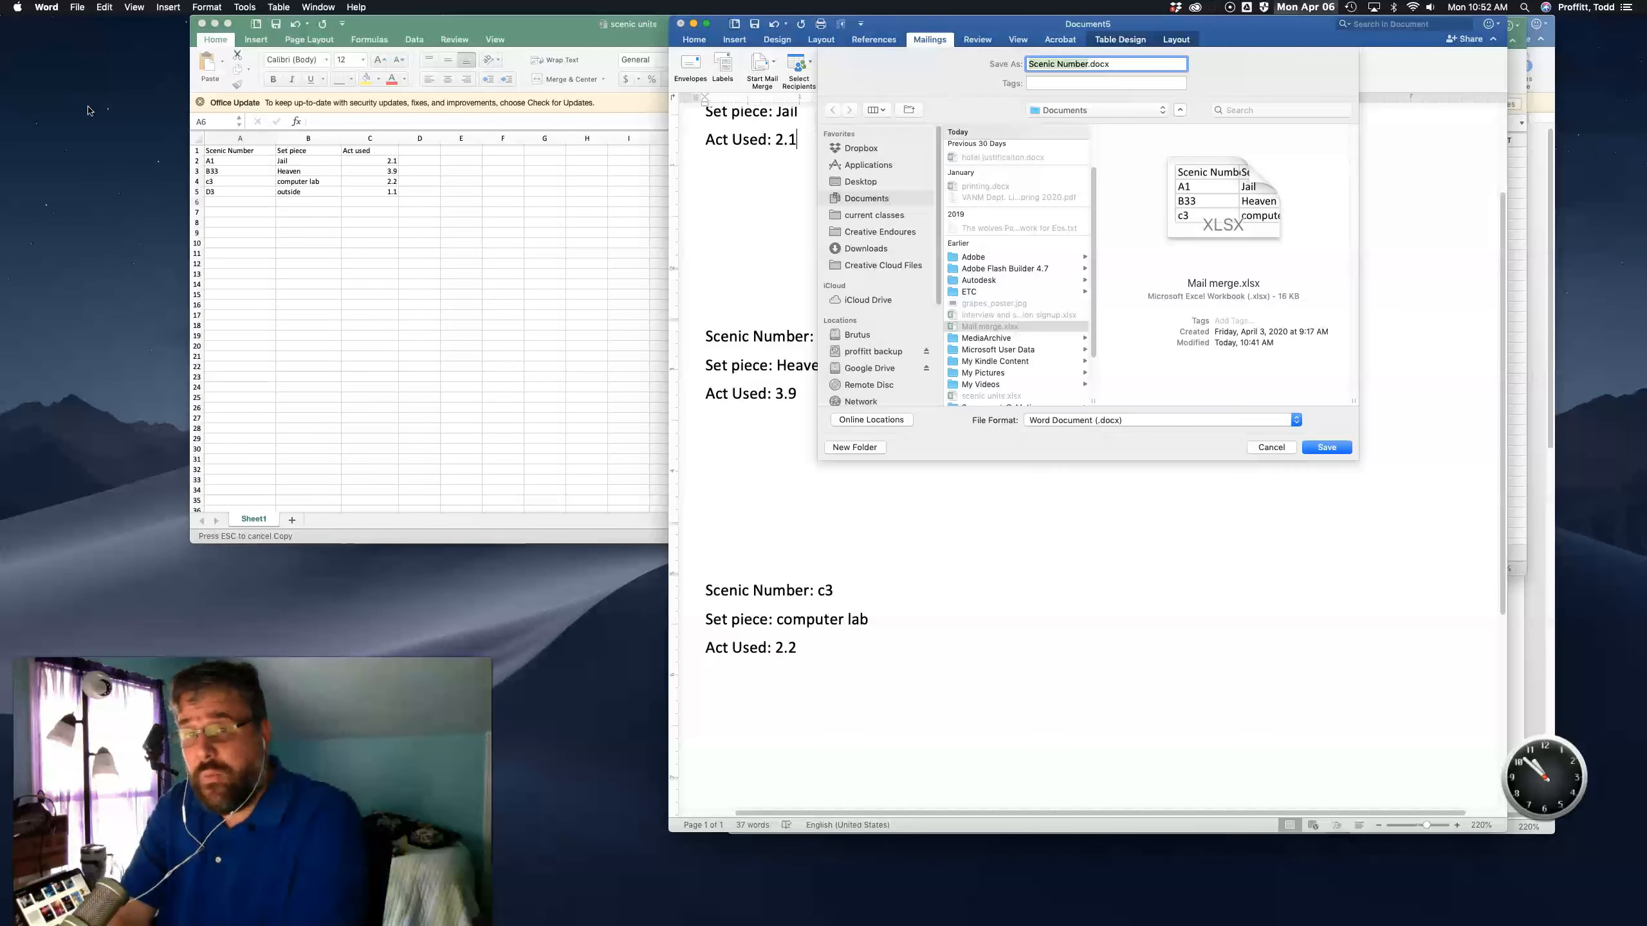
pyautogui.press('Return')
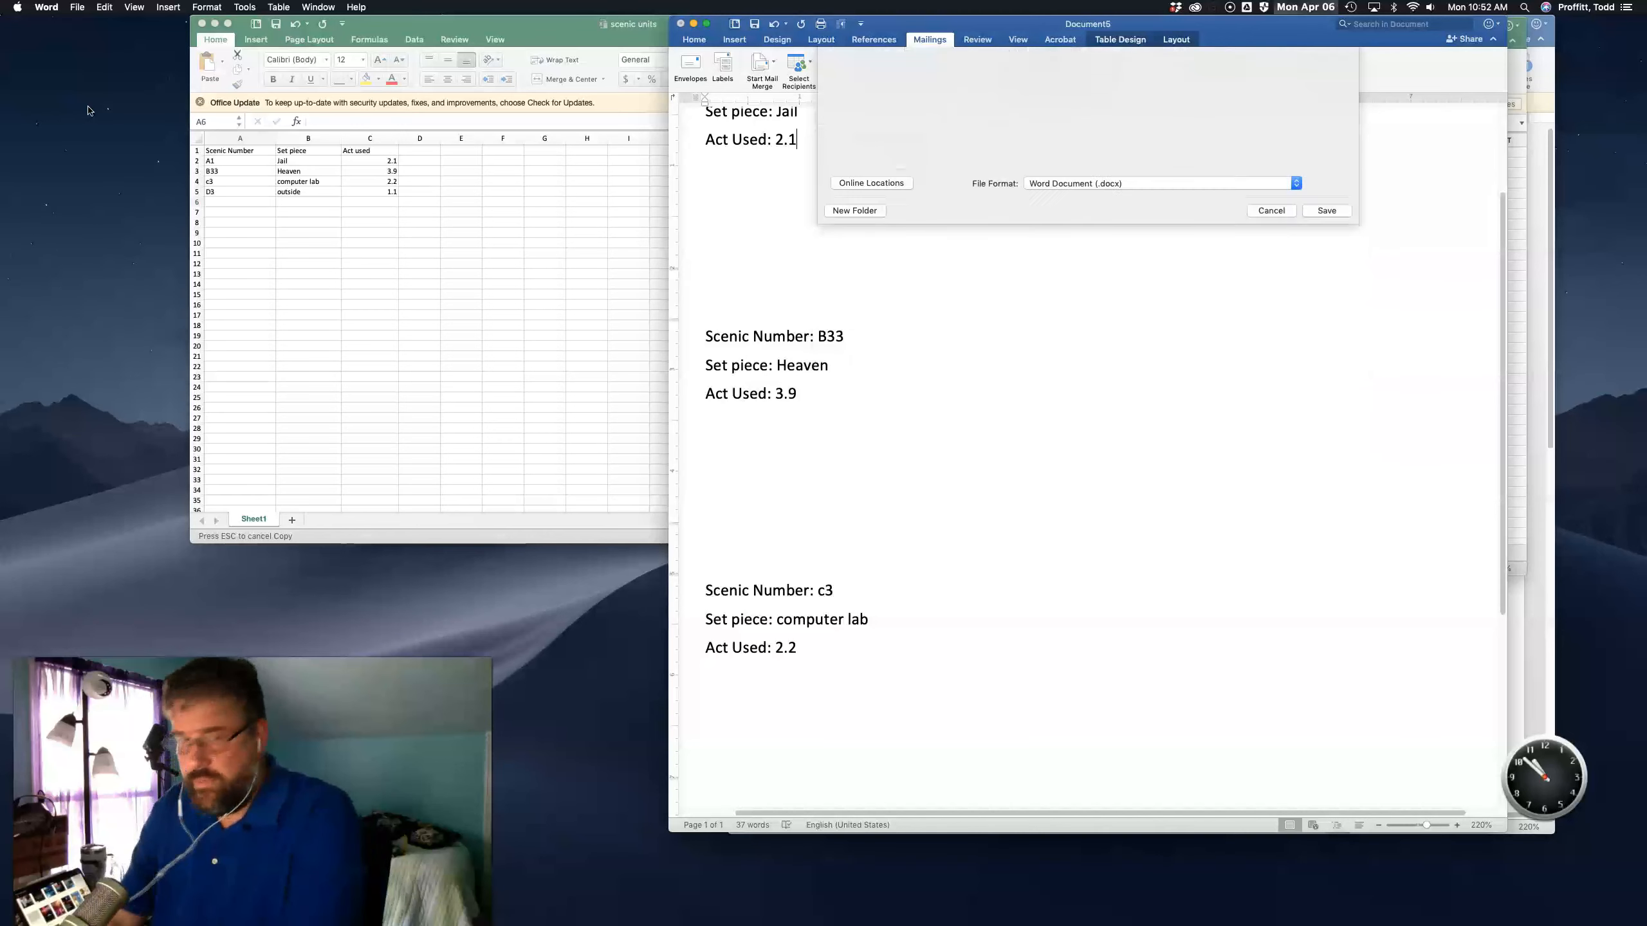